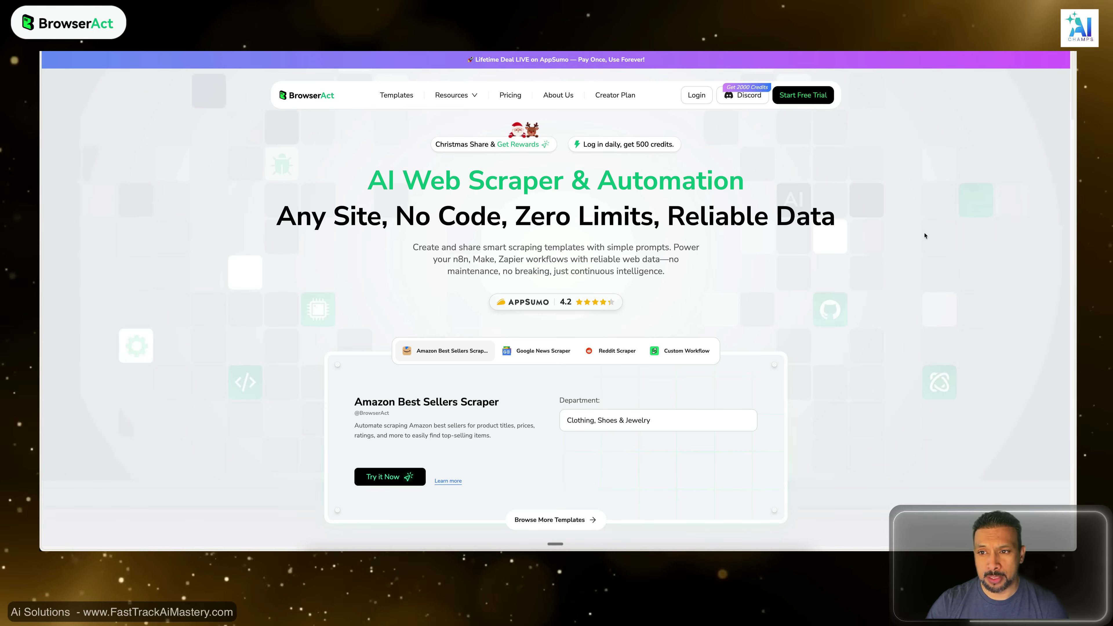
Sign in to BrowserAct through Continue with Google, choosing the first listed Google account.
click(810, 96)
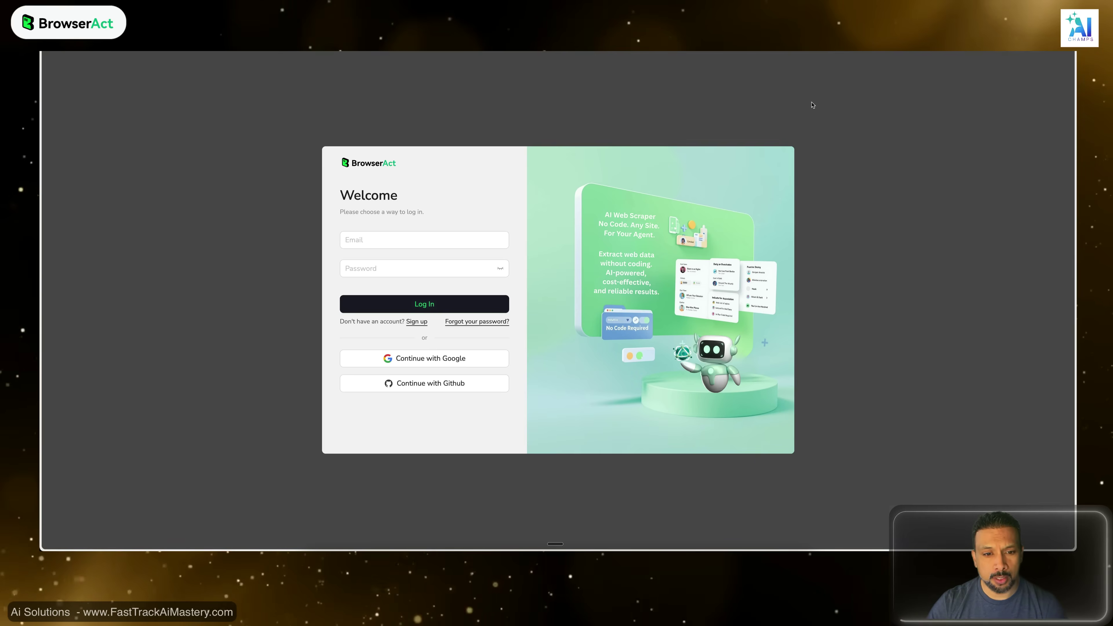
click(430, 360)
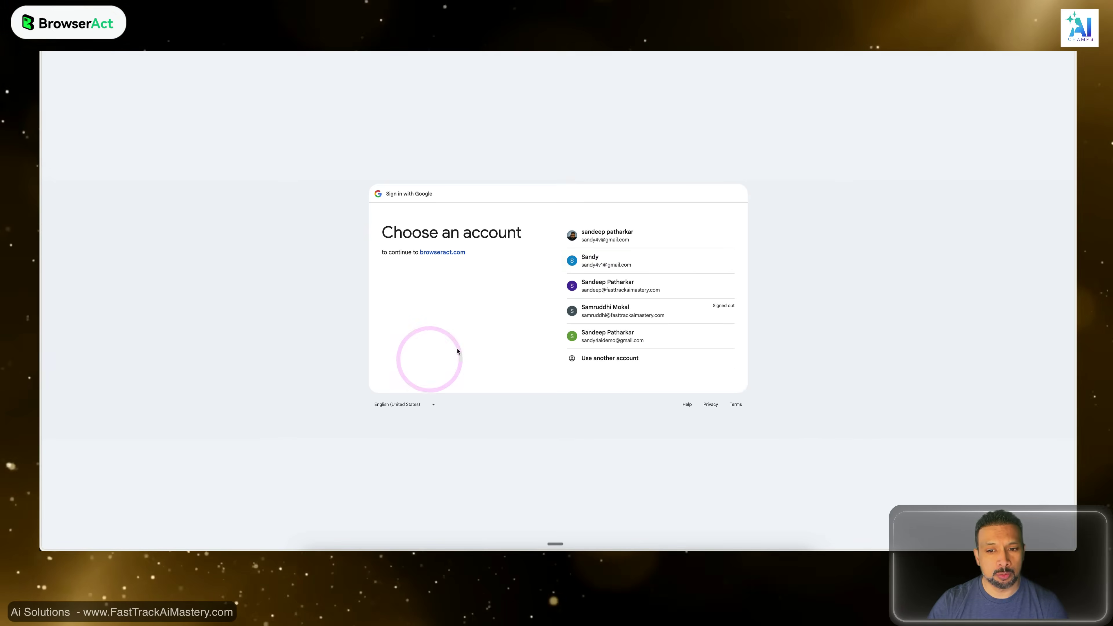
click(628, 233)
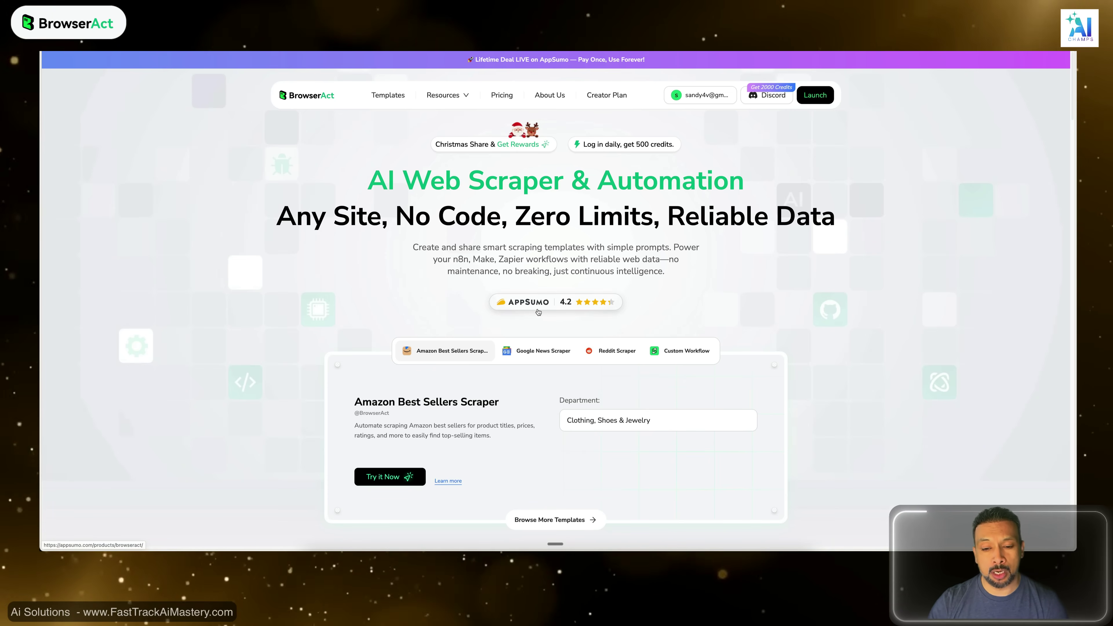
scroll(539, 311, down, 15)
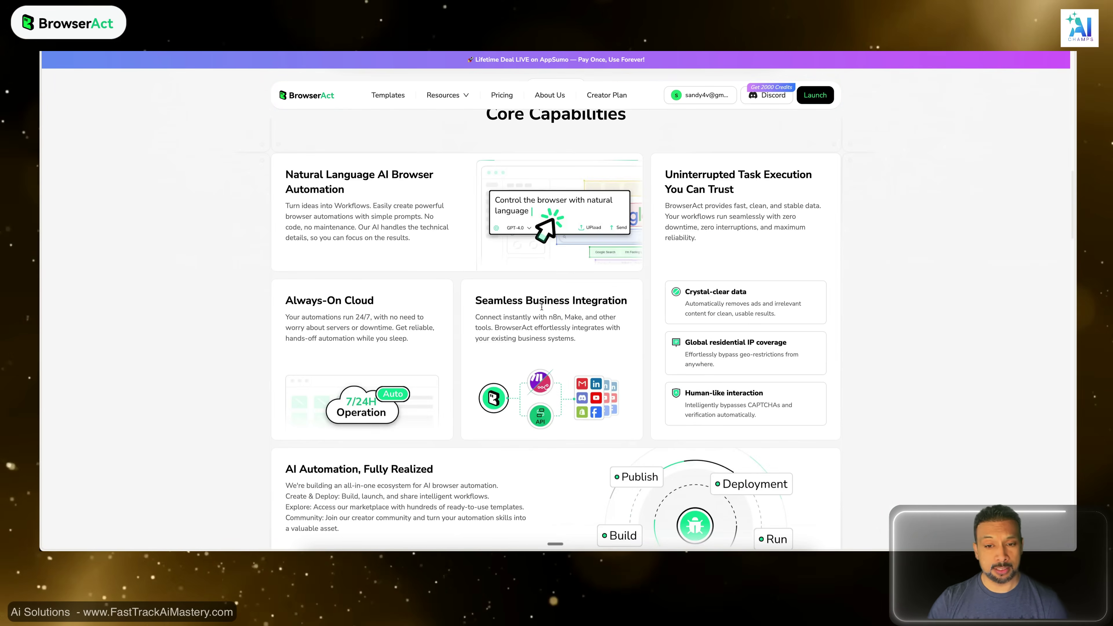
scroll(541, 307, up, 3)
click(507, 94)
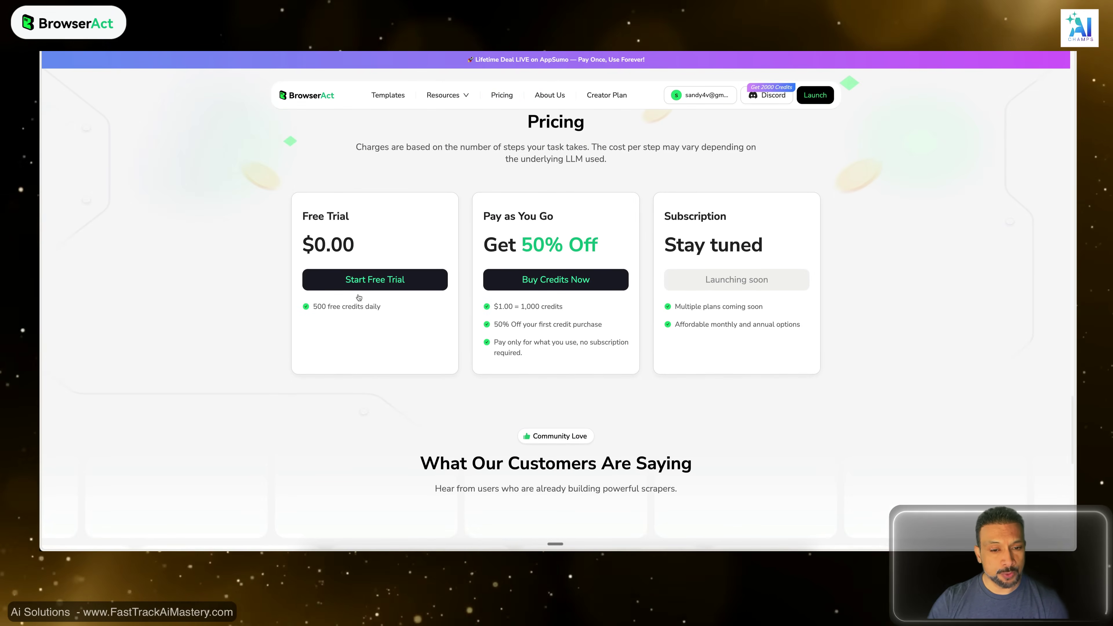
drag(318, 307, 386, 314)
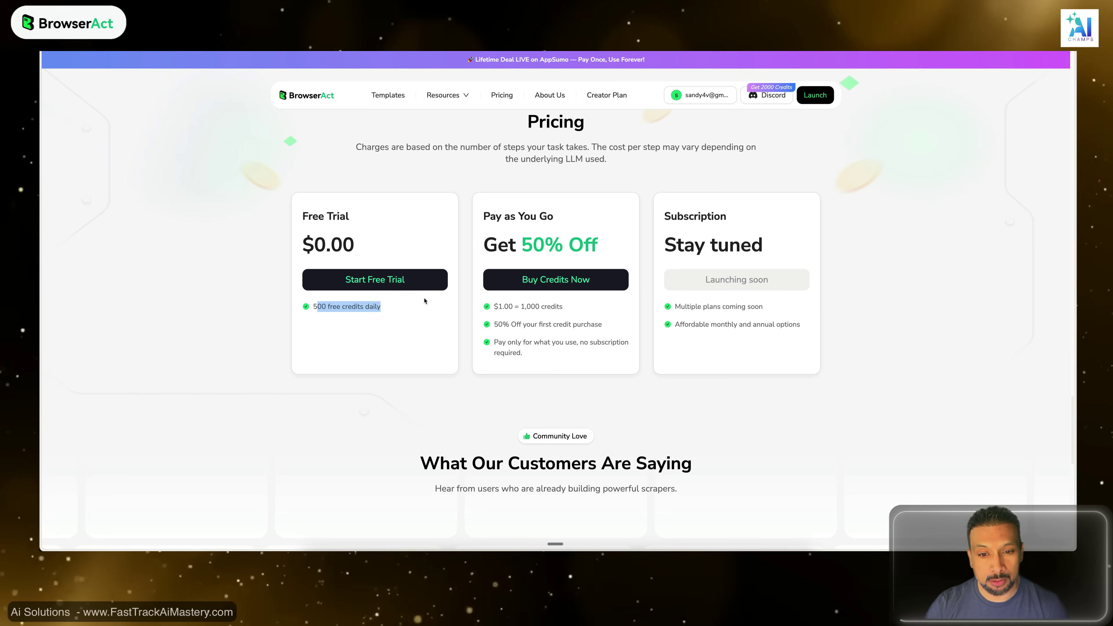
drag(484, 216, 573, 245)
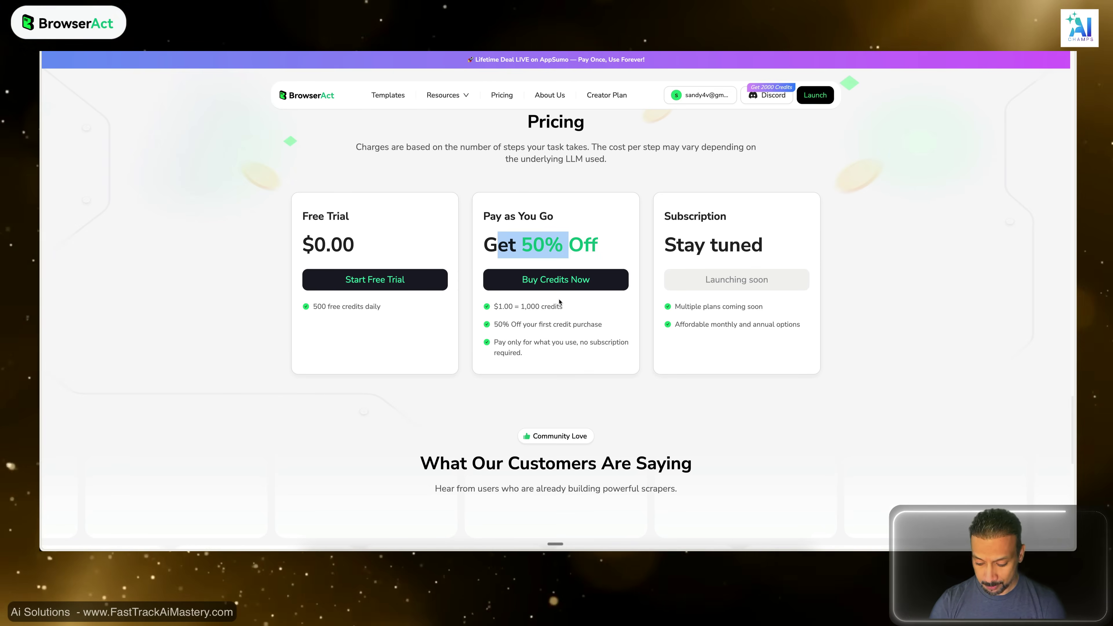
scroll(560, 302, down, 8)
scroll(661, 292, down, 5)
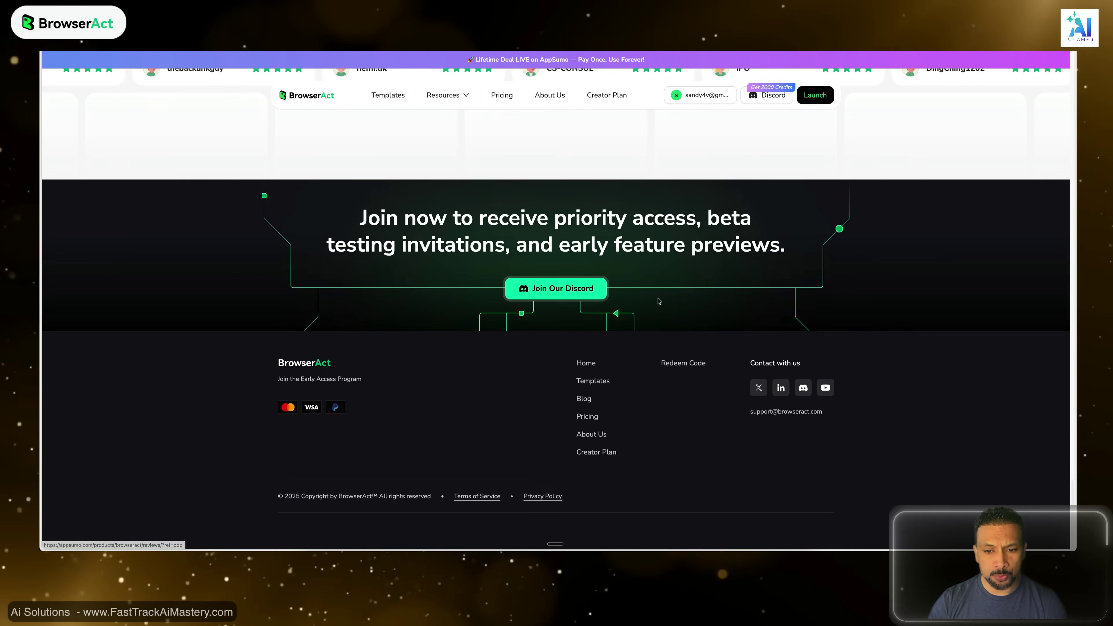
scroll(666, 280, up, 15)
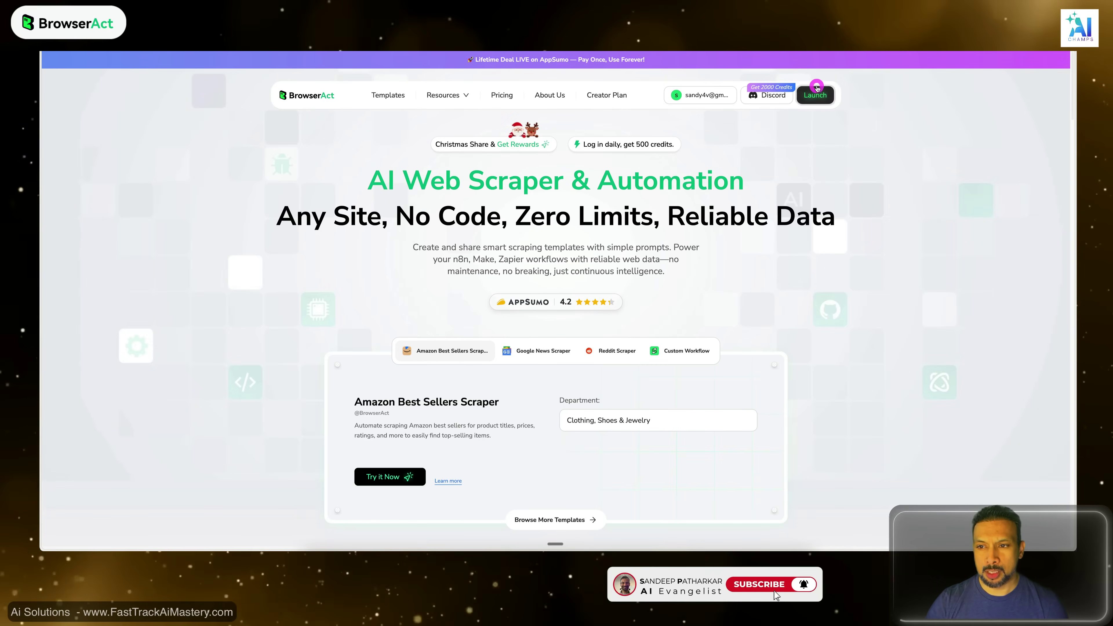
Launch the workspace dashboard, glance at the Integrations page, and go back to Home.
click(816, 91)
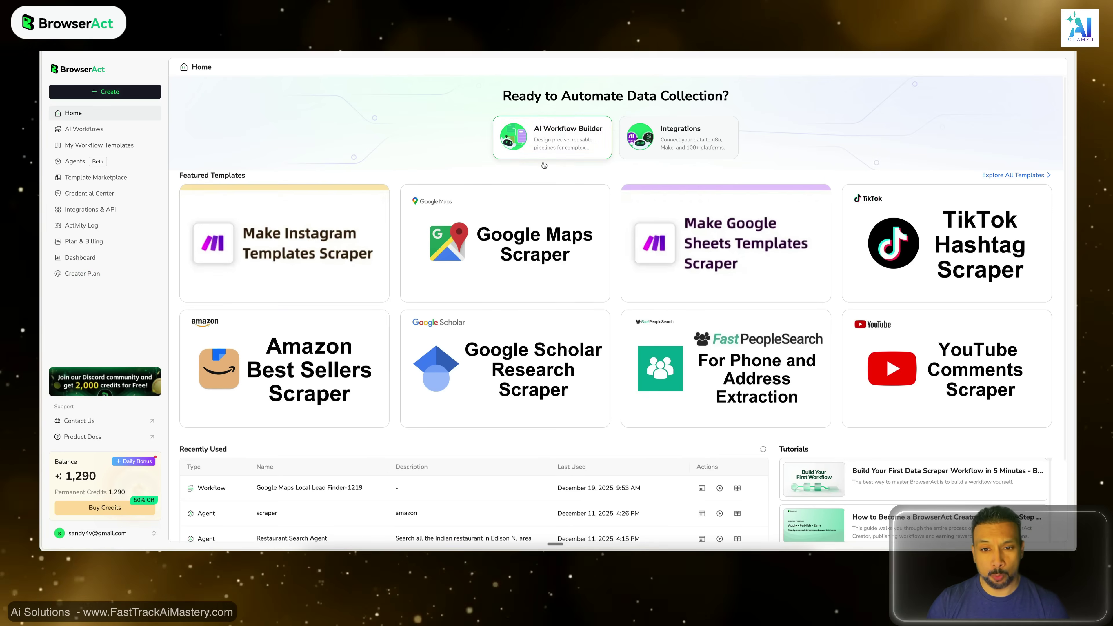
click(703, 138)
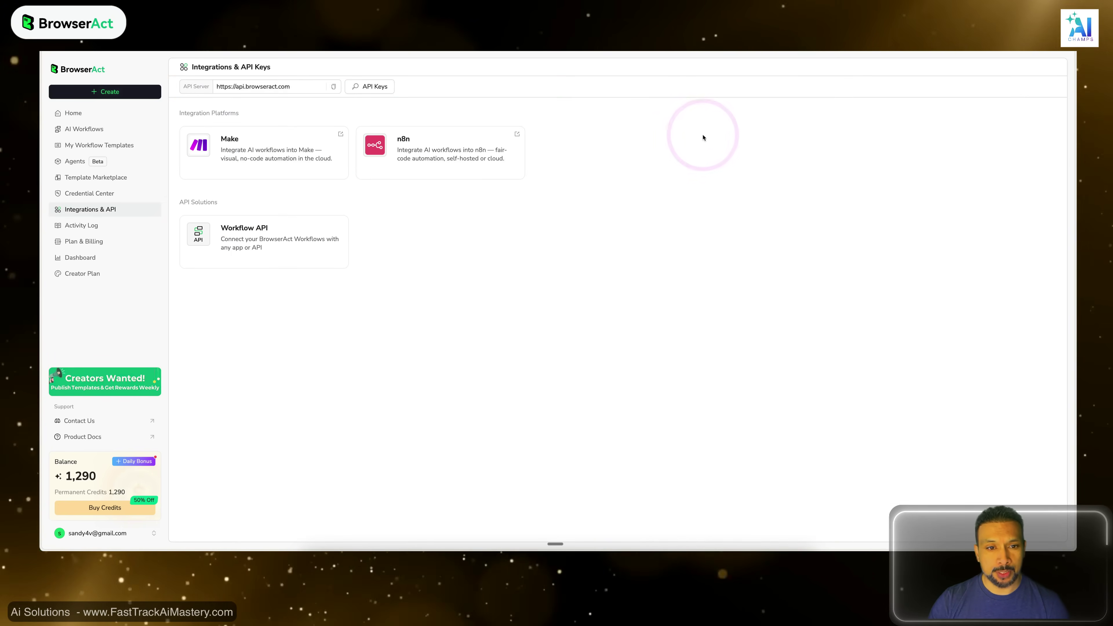
key(alt+Left)
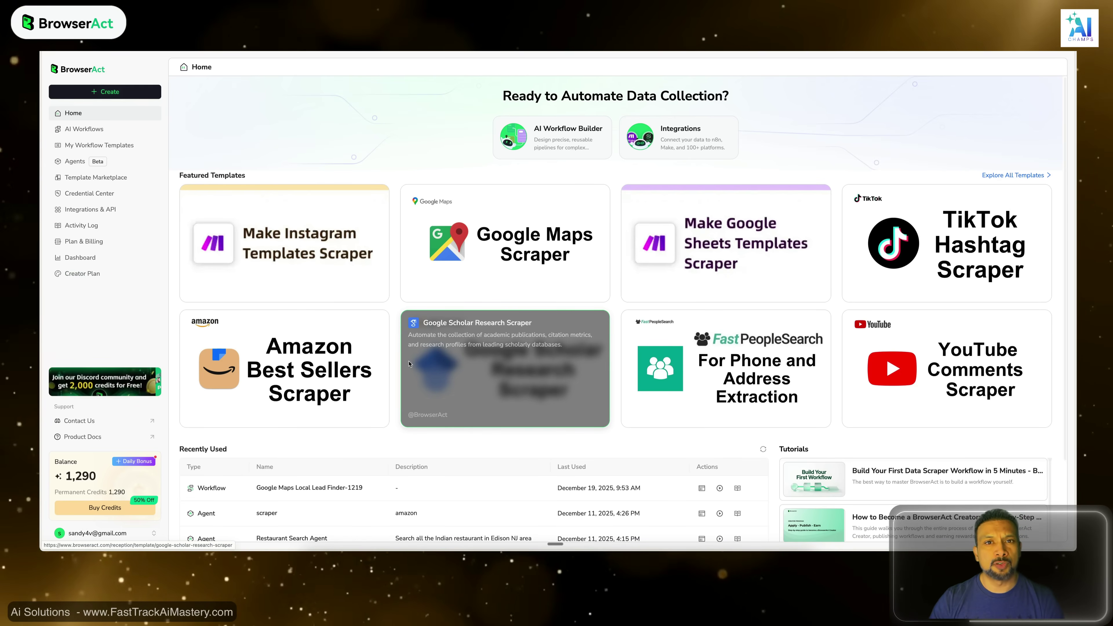
Open the Template Marketplace and inspect the All Website and All Tag filter lists.
click(98, 177)
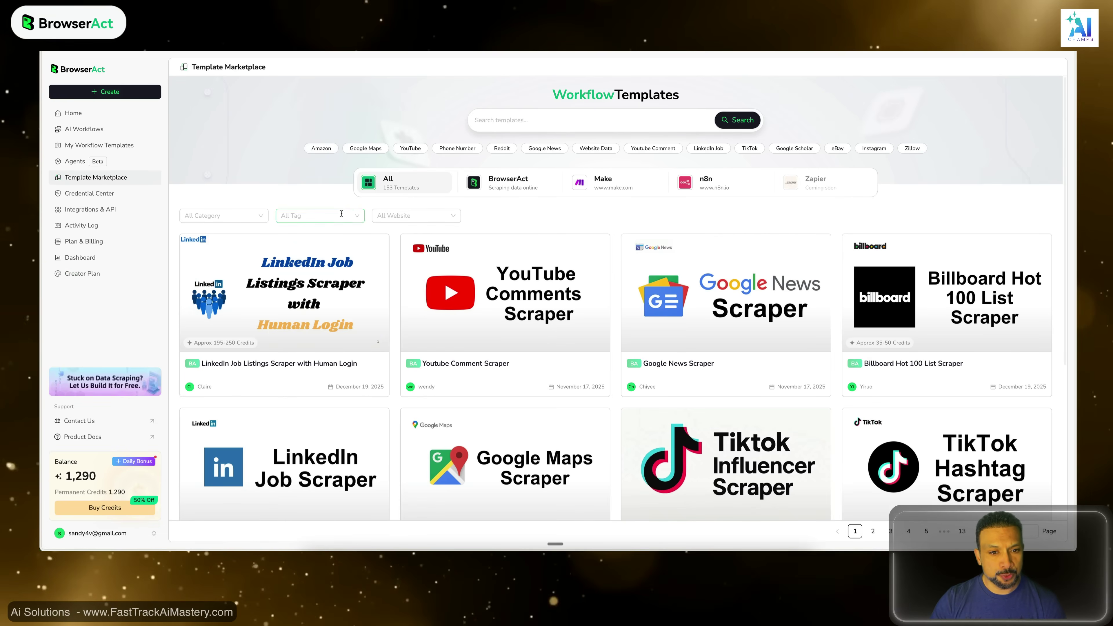
click(453, 216)
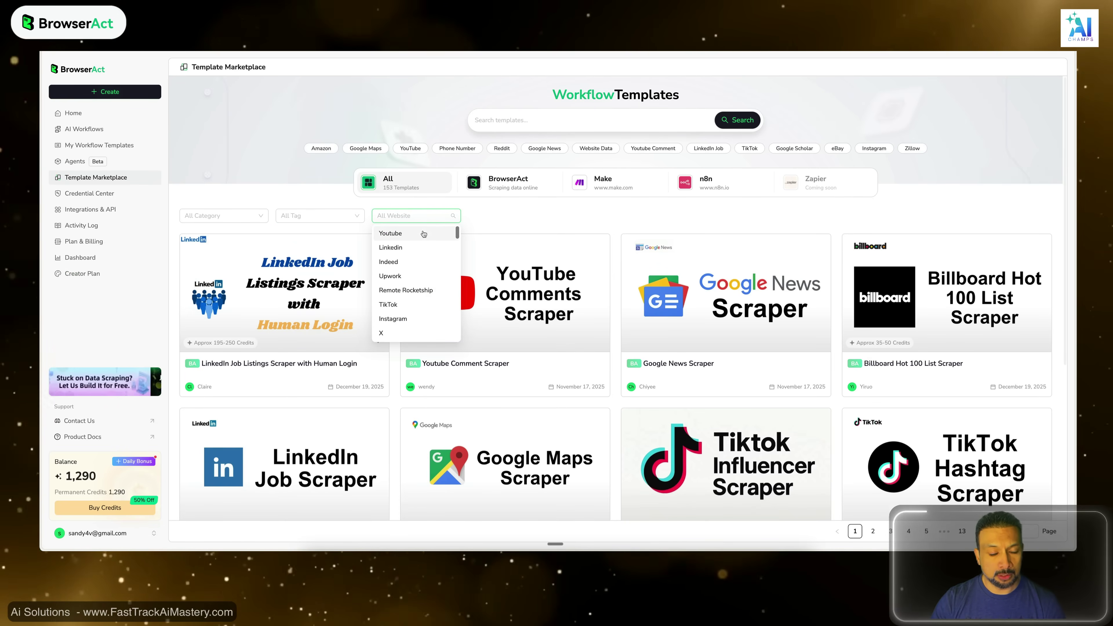
click(339, 217)
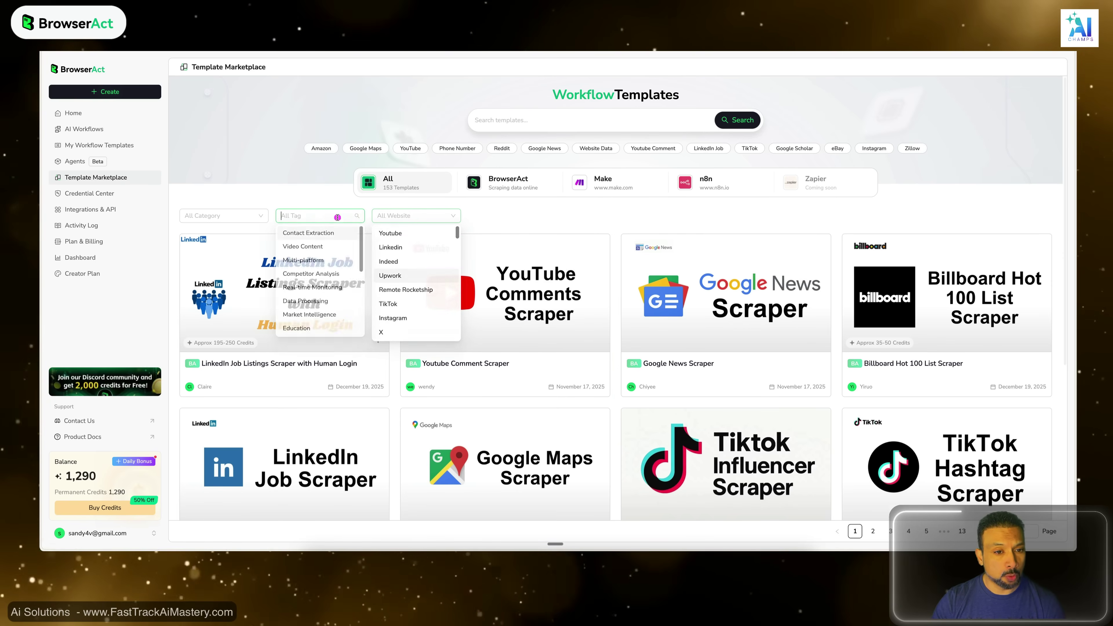
click(548, 215)
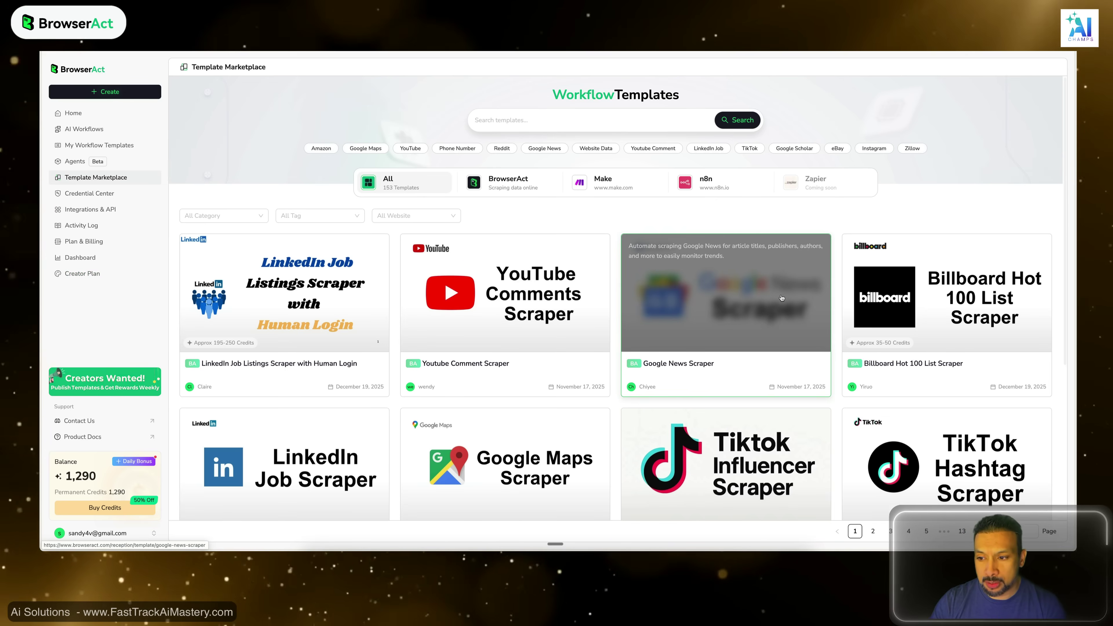
Open the Google News Scraper template and review its title and Content Collection category.
click(696, 293)
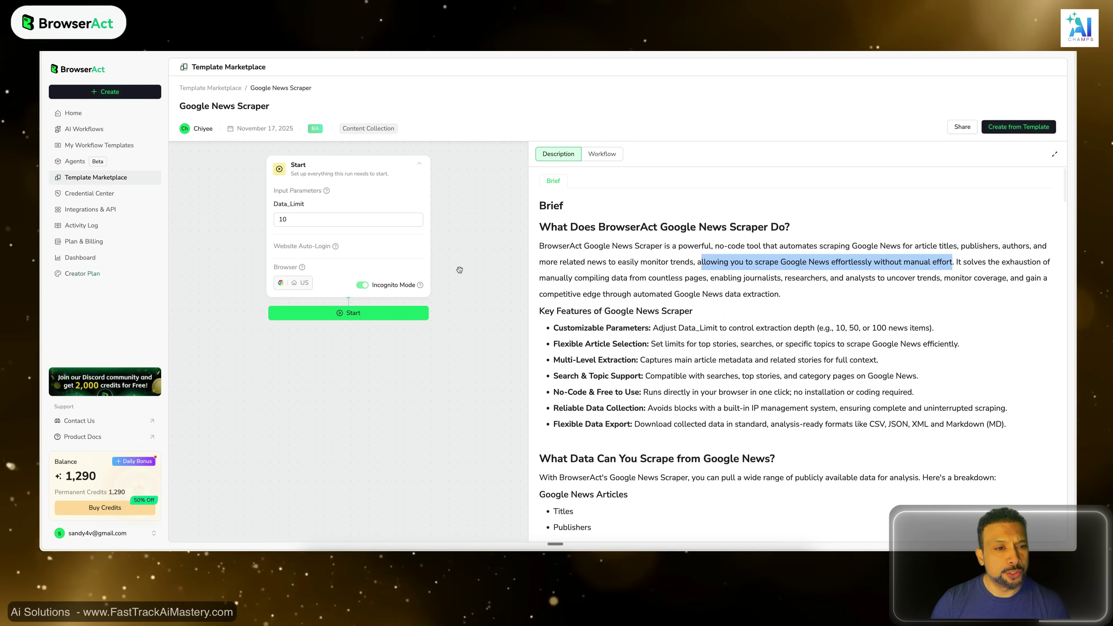
drag(179, 106, 275, 111)
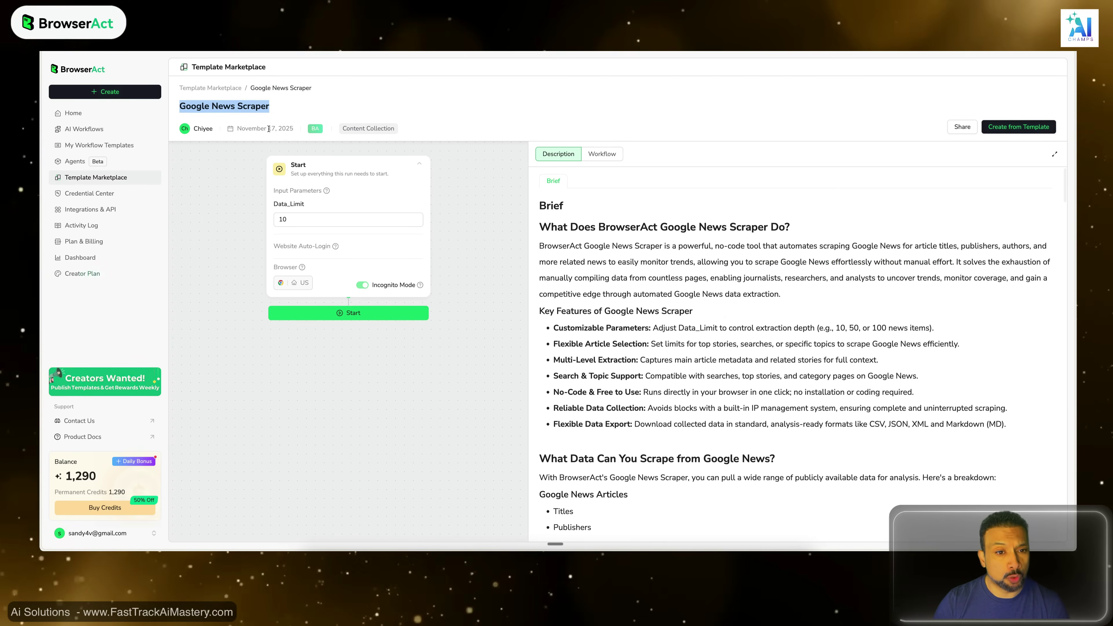
drag(395, 128, 357, 133)
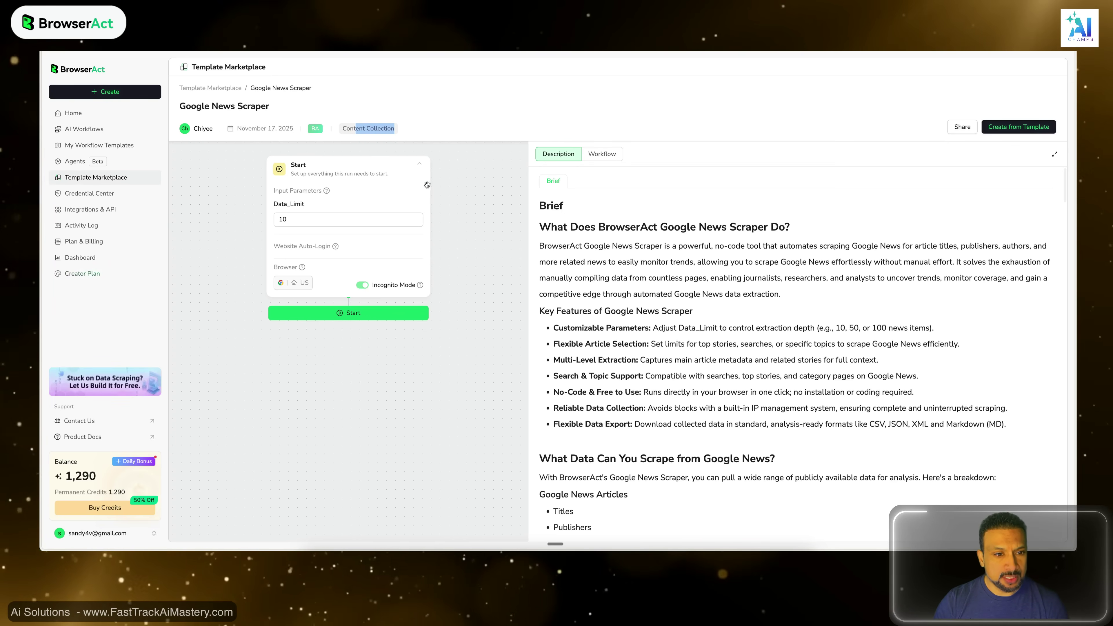
click(445, 177)
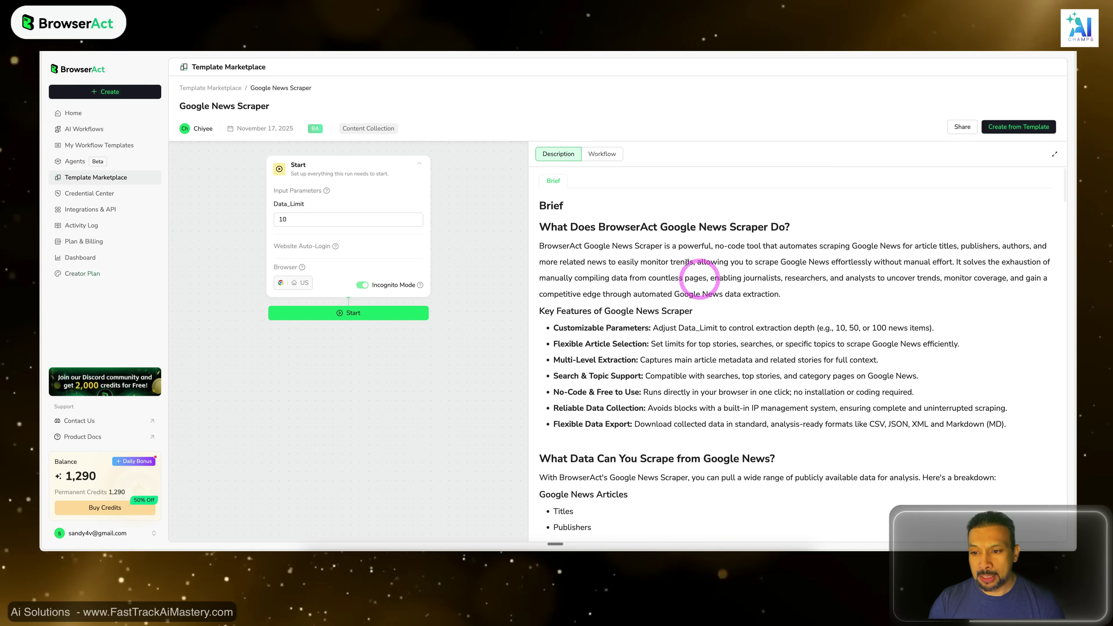
click(255, 220)
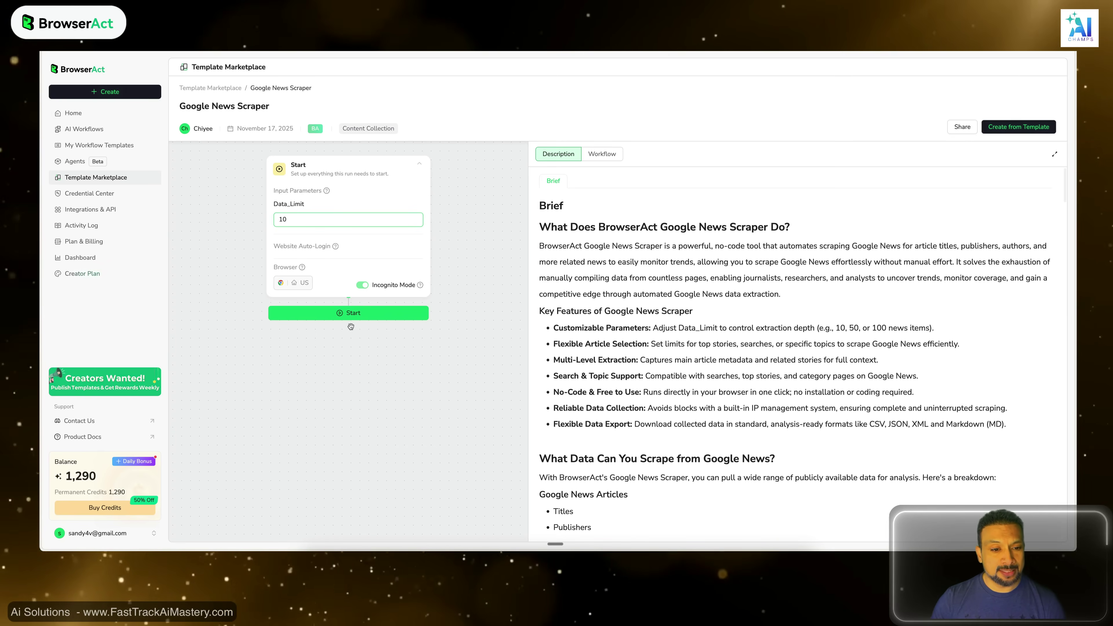
Set Data_Limit to 5 in the Start node and start a run.
click(306, 221)
text(0)
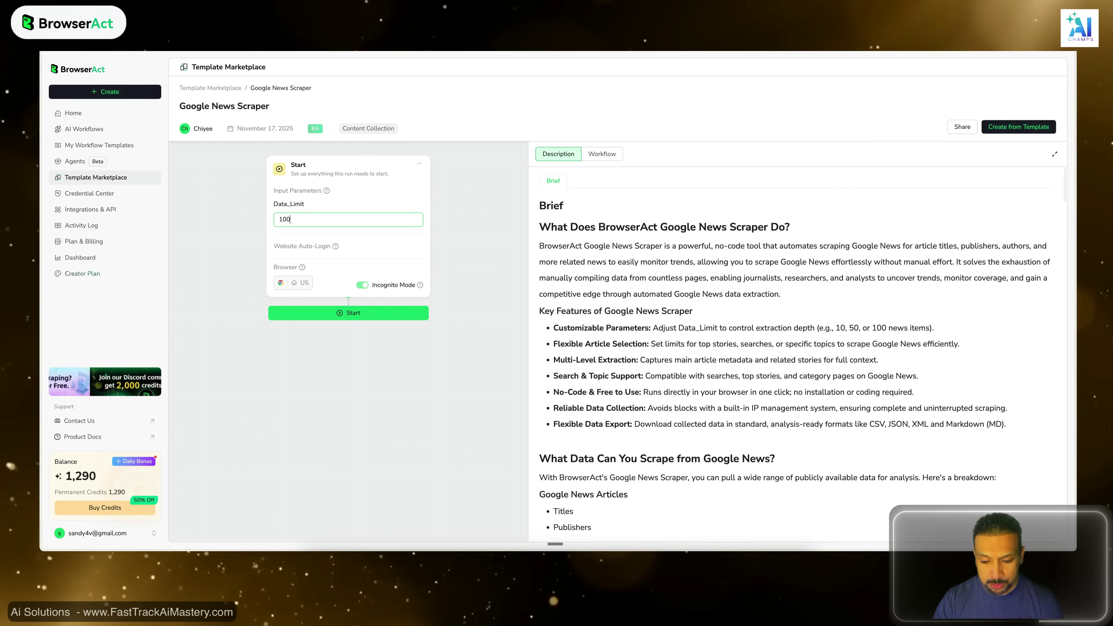
key(BackSpace)
key(BackSpace)
key(BackSpace)
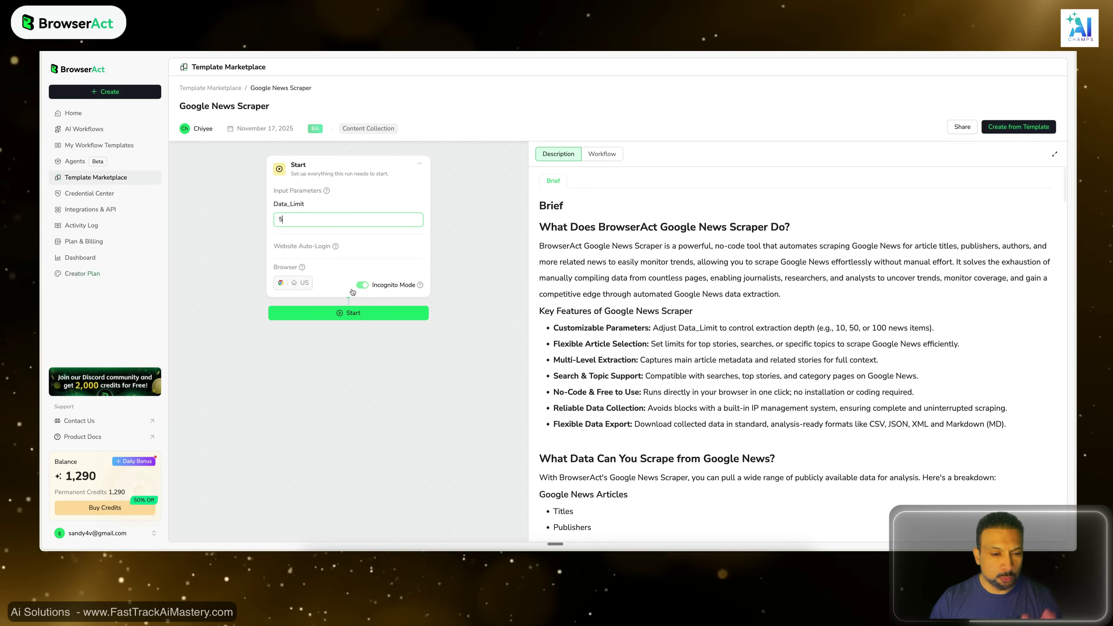
click(353, 310)
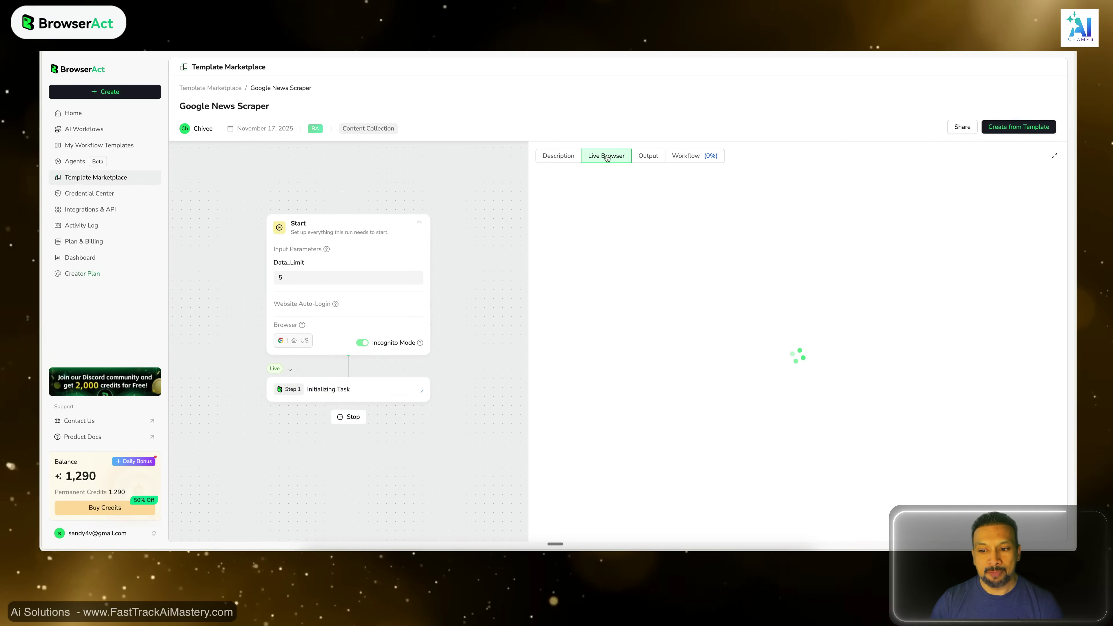
click(563, 159)
click(620, 155)
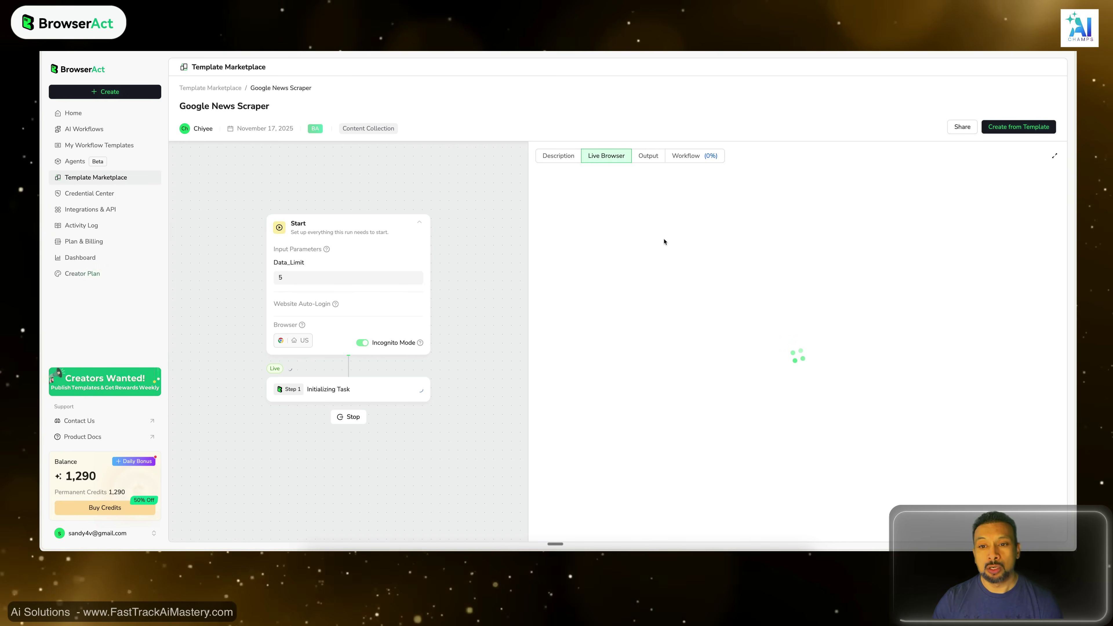
click(648, 156)
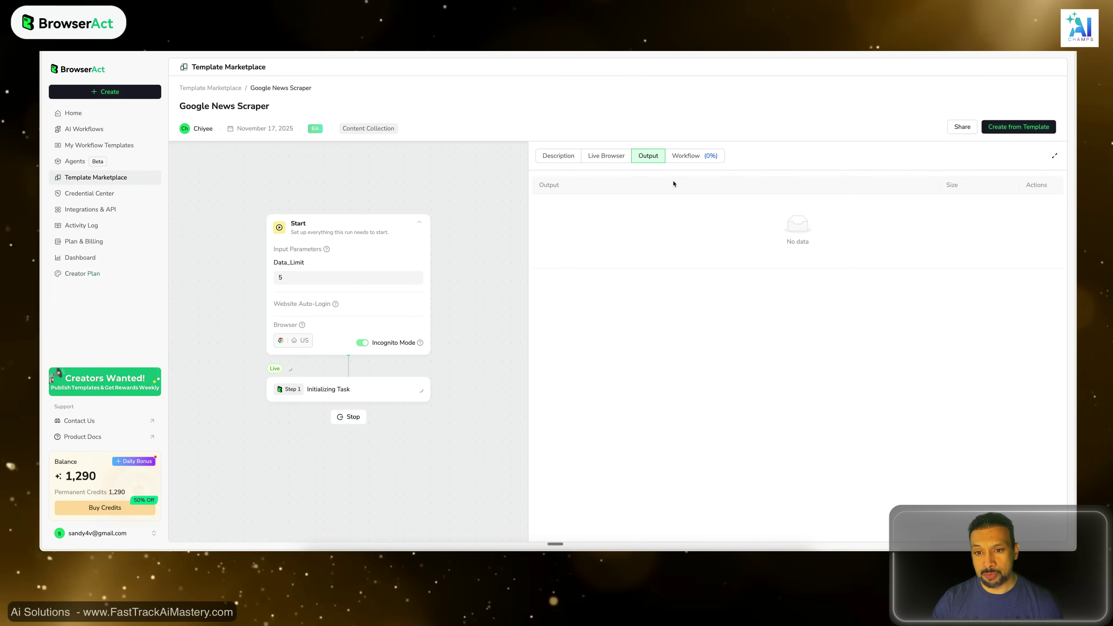
click(697, 157)
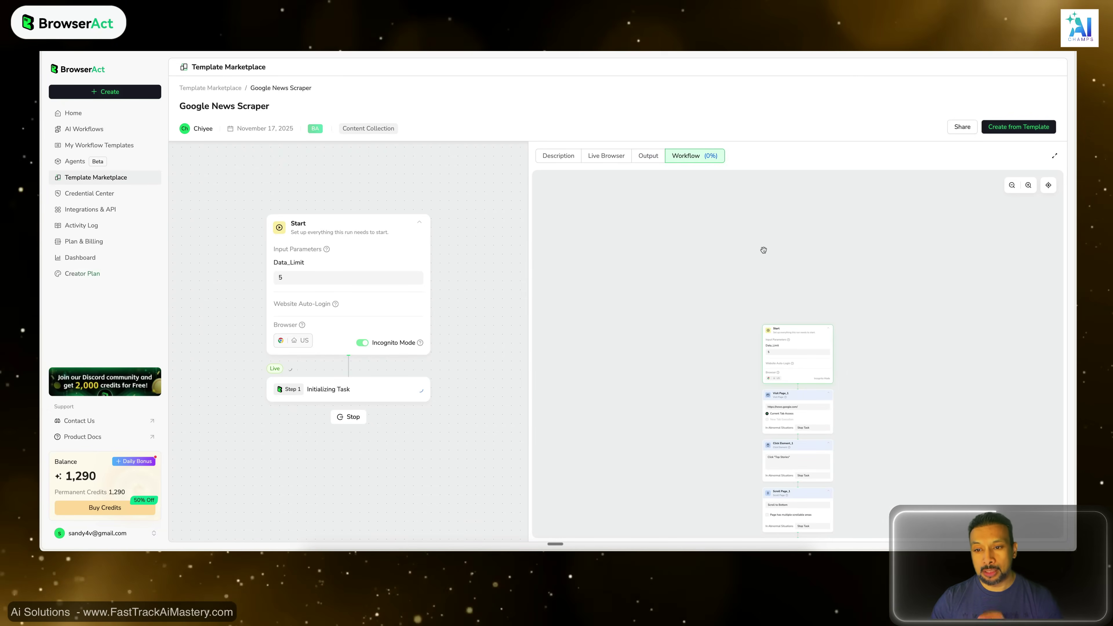
scroll(827, 279, down, 1)
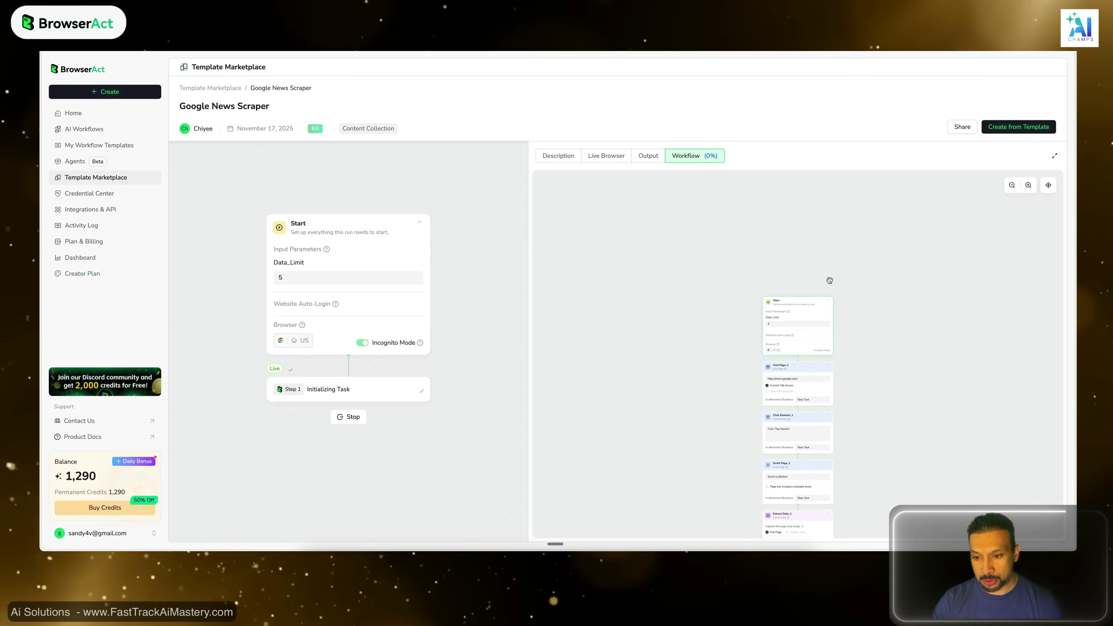
scroll(830, 280, down, 1)
click(1029, 185)
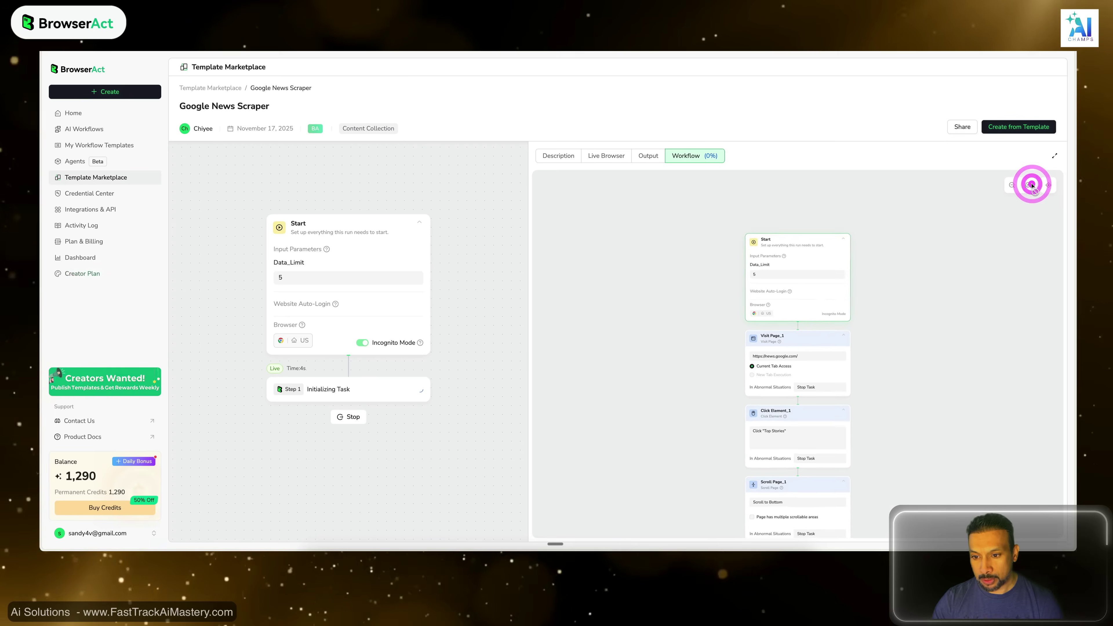
click(1029, 185)
scroll(899, 342, down, 2)
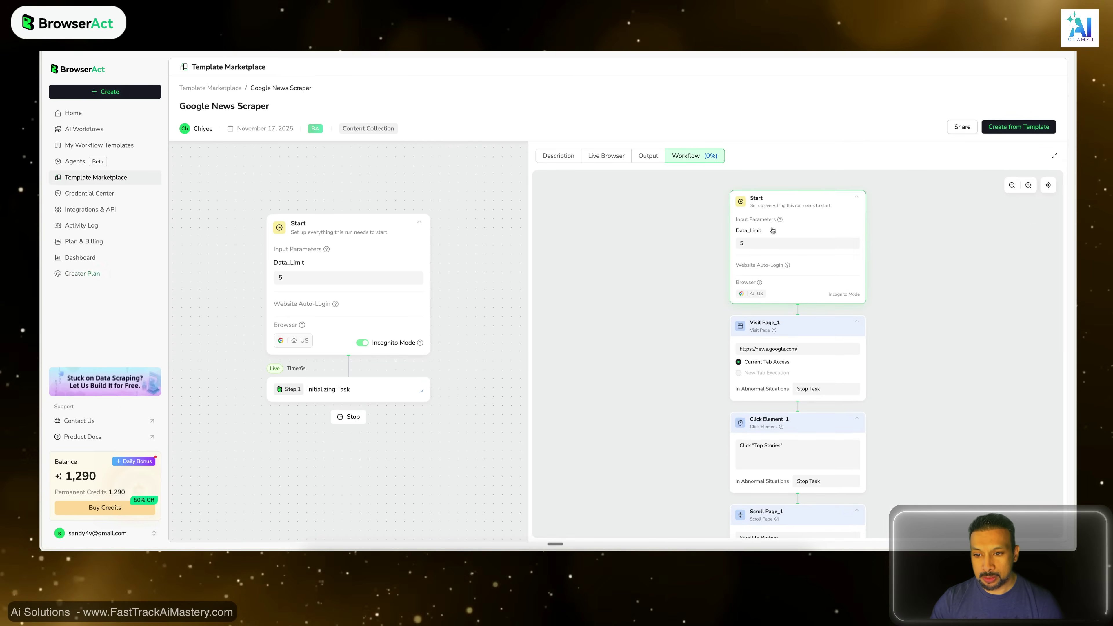
scroll(747, 233, down, 2)
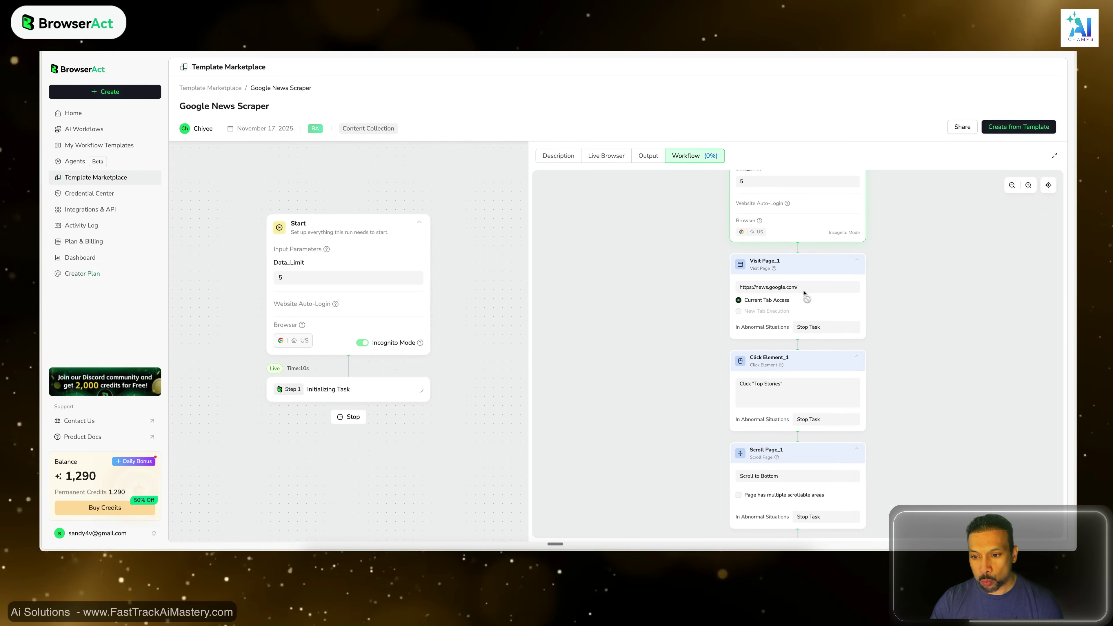
scroll(887, 288, down, 2)
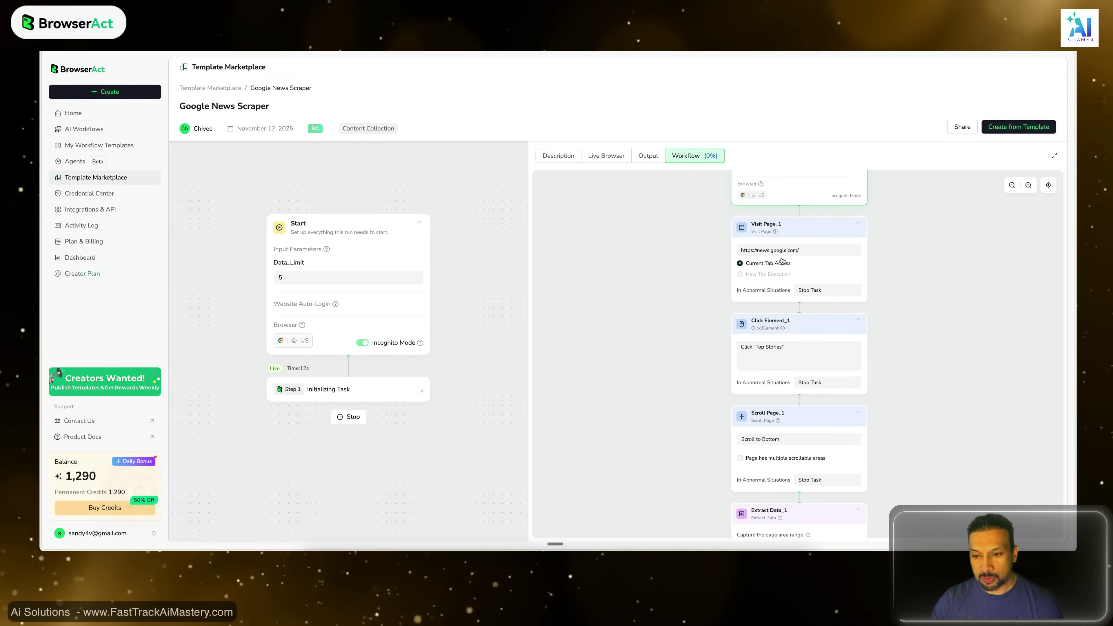
key(ctrl+plus)
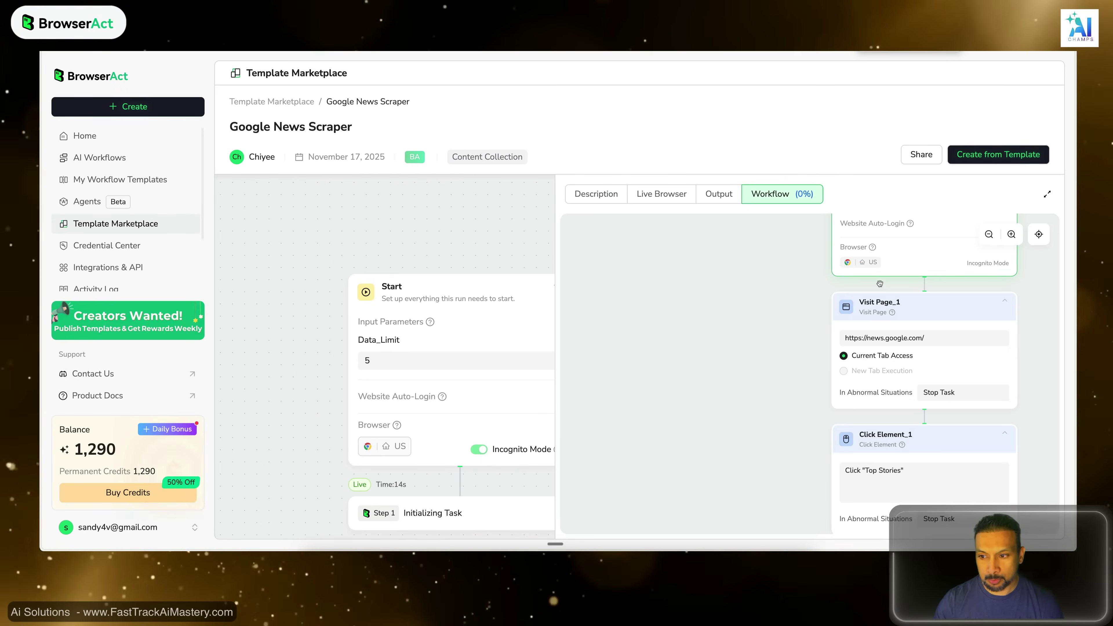
click(1009, 234)
key(ctrl+minus)
key(ctrl+minus)
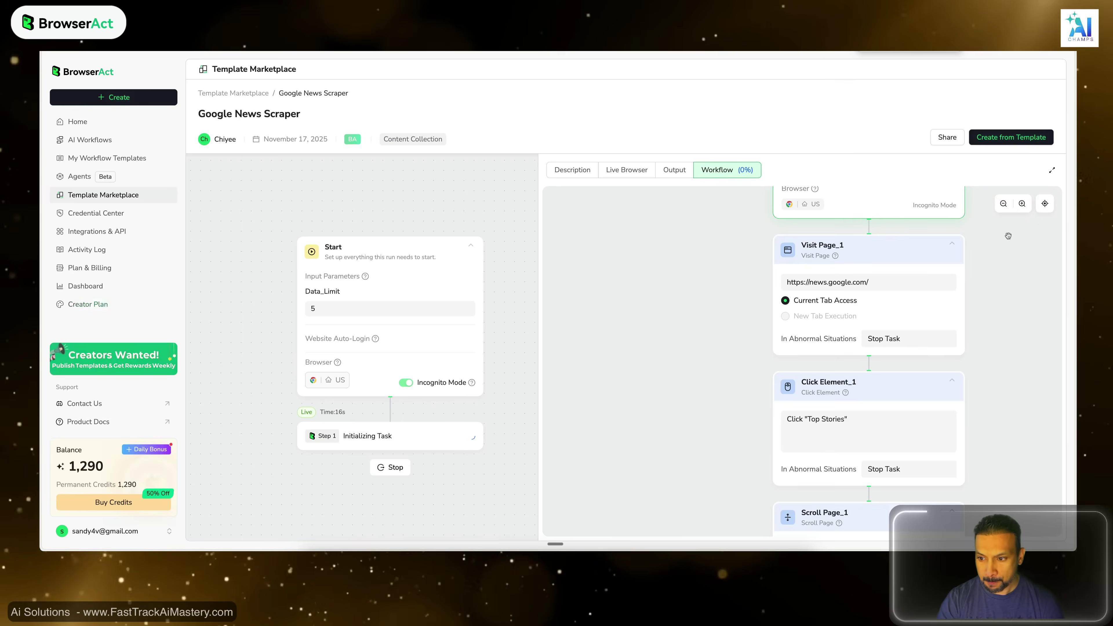
click(1029, 185)
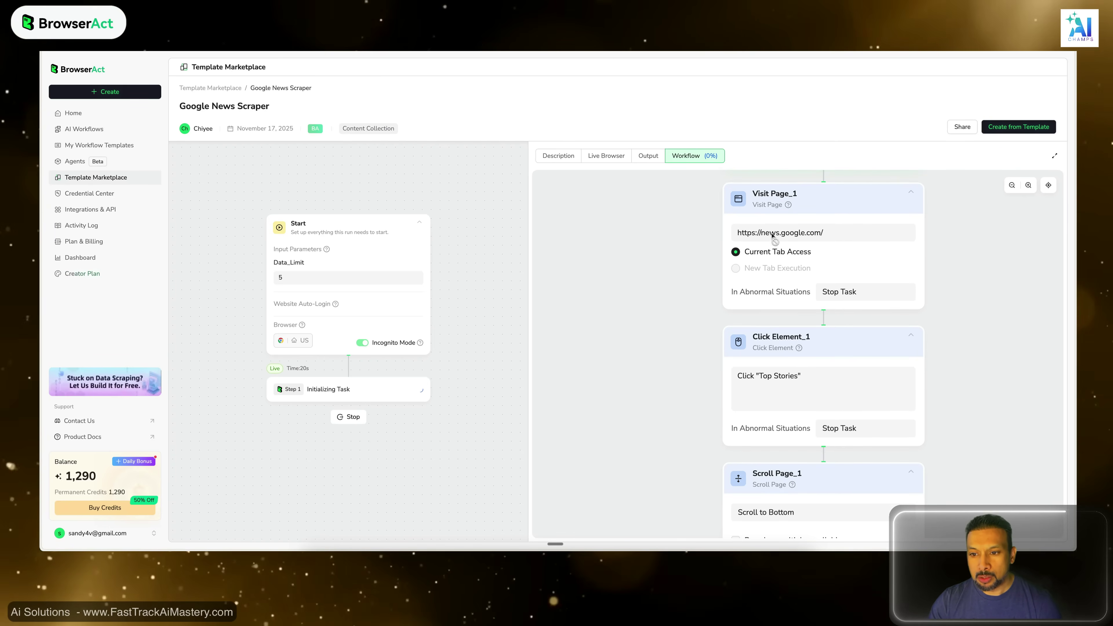
scroll(896, 358, down, 1)
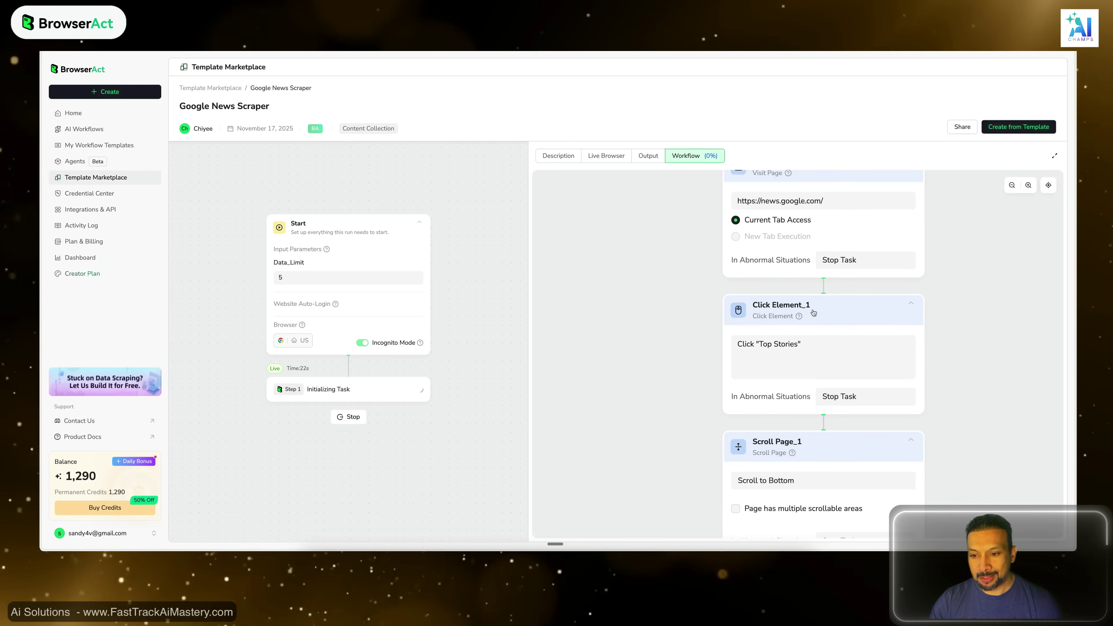
scroll(862, 411, down, 4)
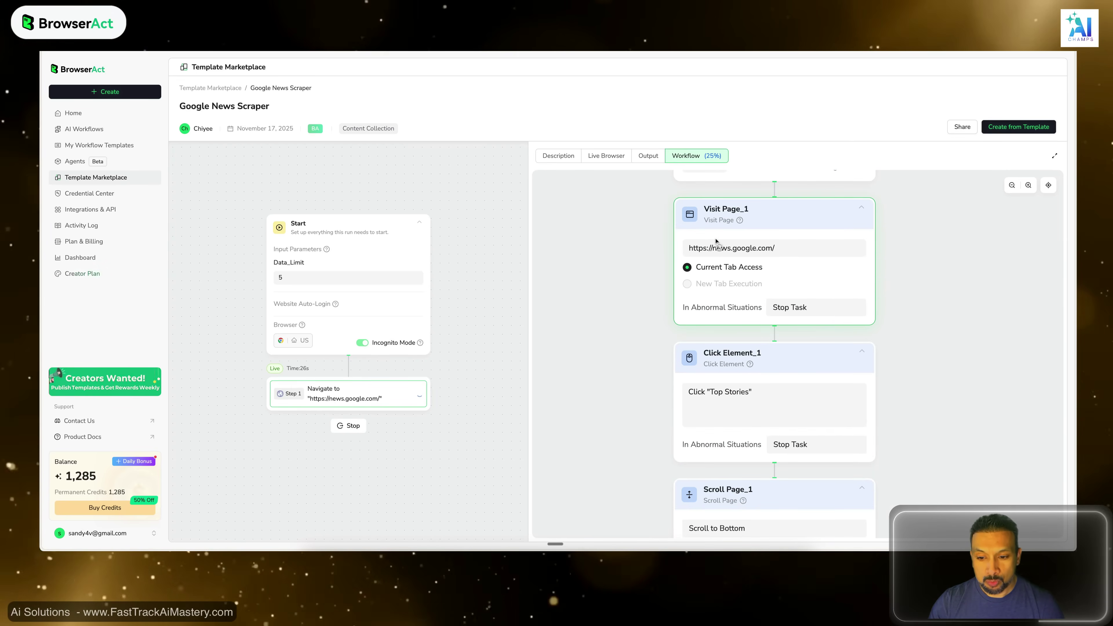
scroll(975, 303, down, 10)
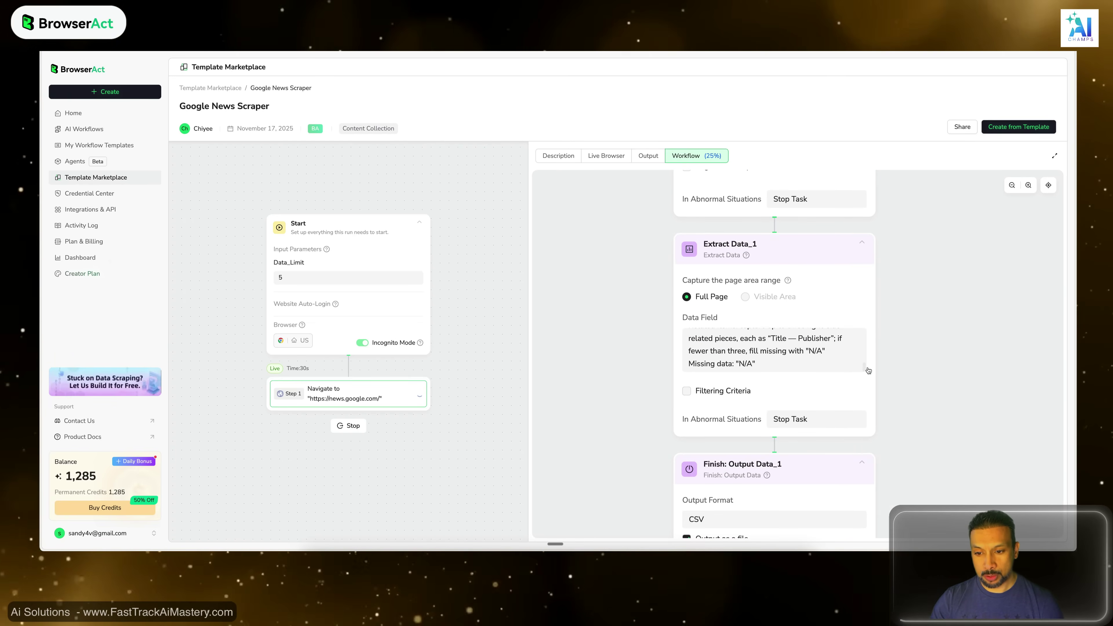
scroll(868, 371, down, 3)
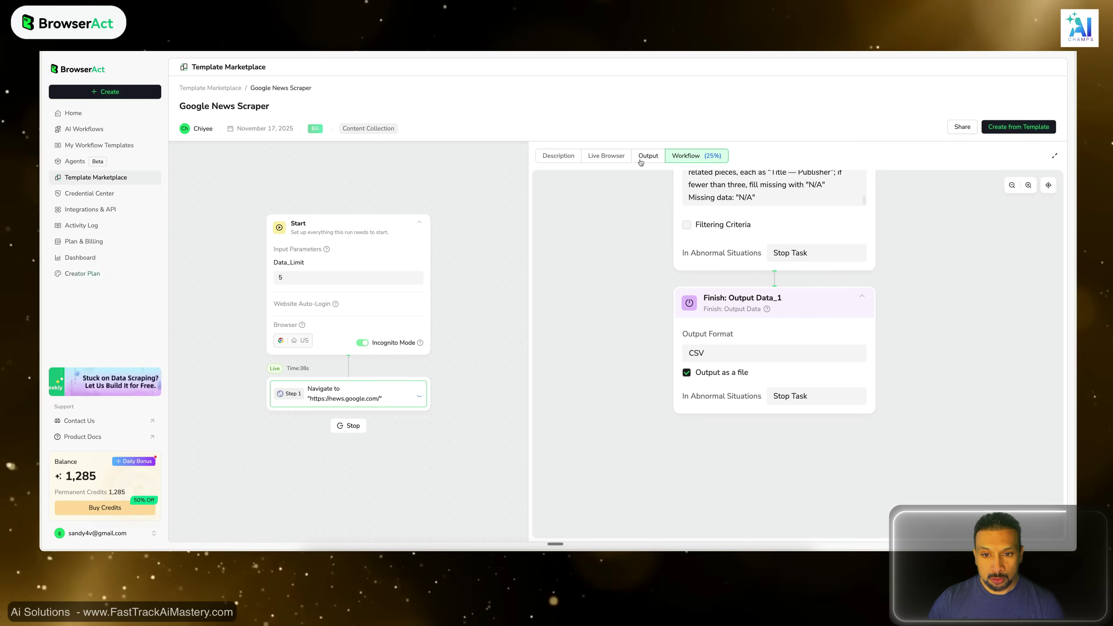
Watch the run in Live Browser until all five steps finish and output_data_1766158363.csv appears.
click(606, 156)
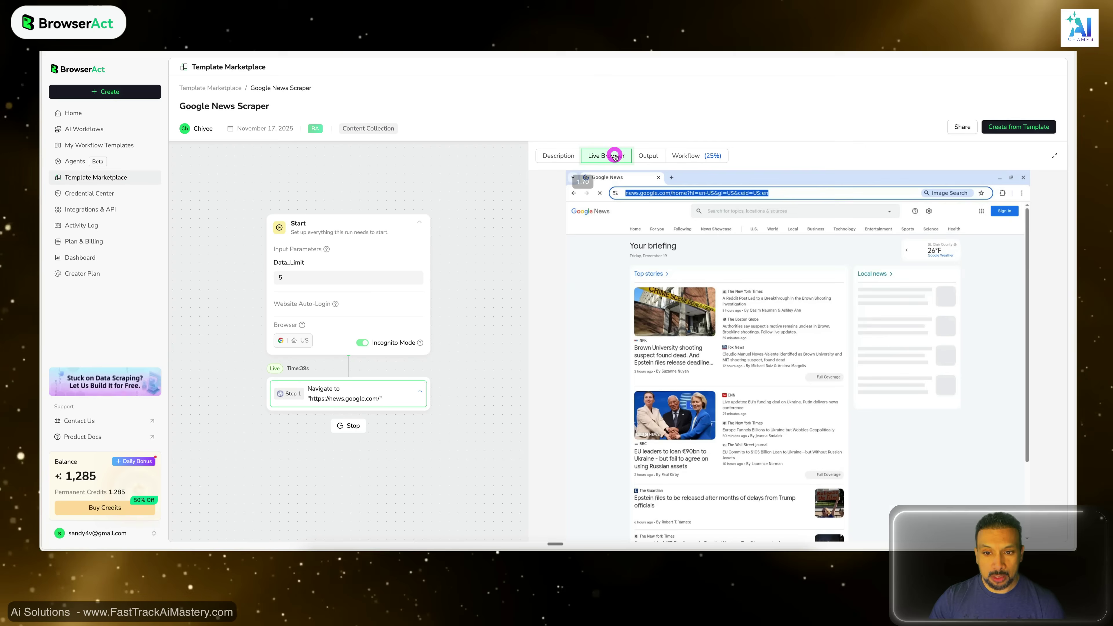
click(342, 392)
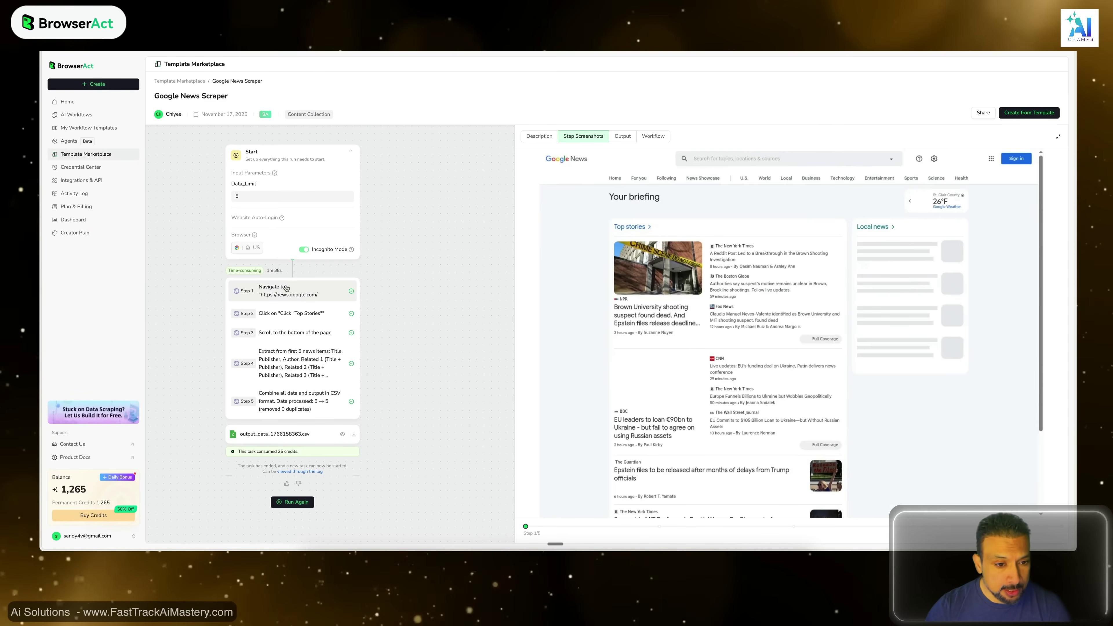
Step through screenshots for steps 2 to 5, ending on the Google News Headlines capture.
click(283, 290)
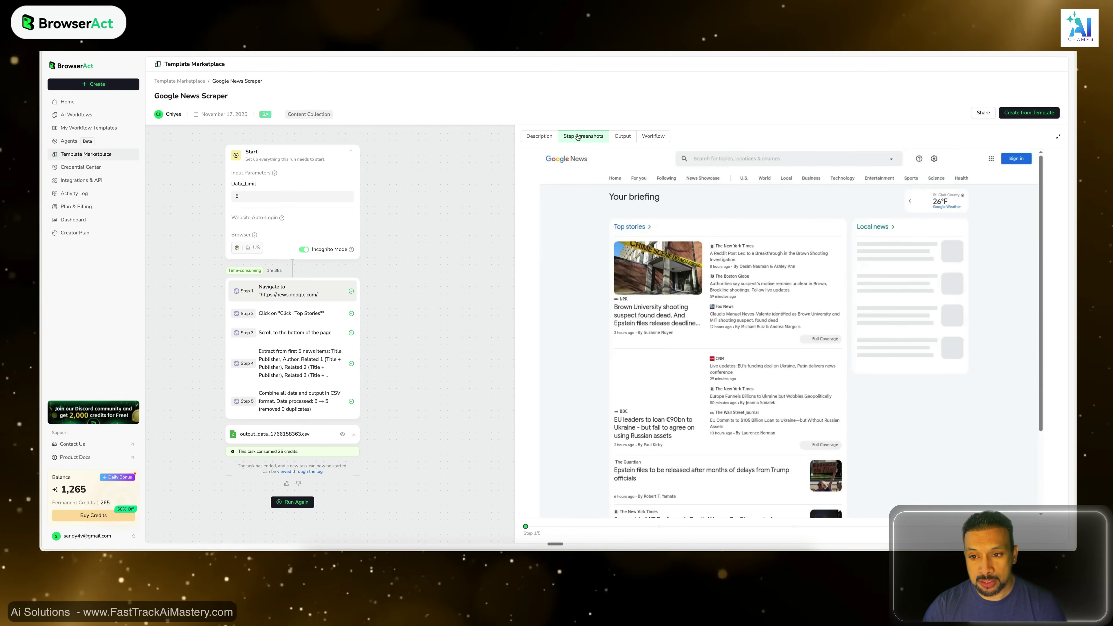
click(309, 319)
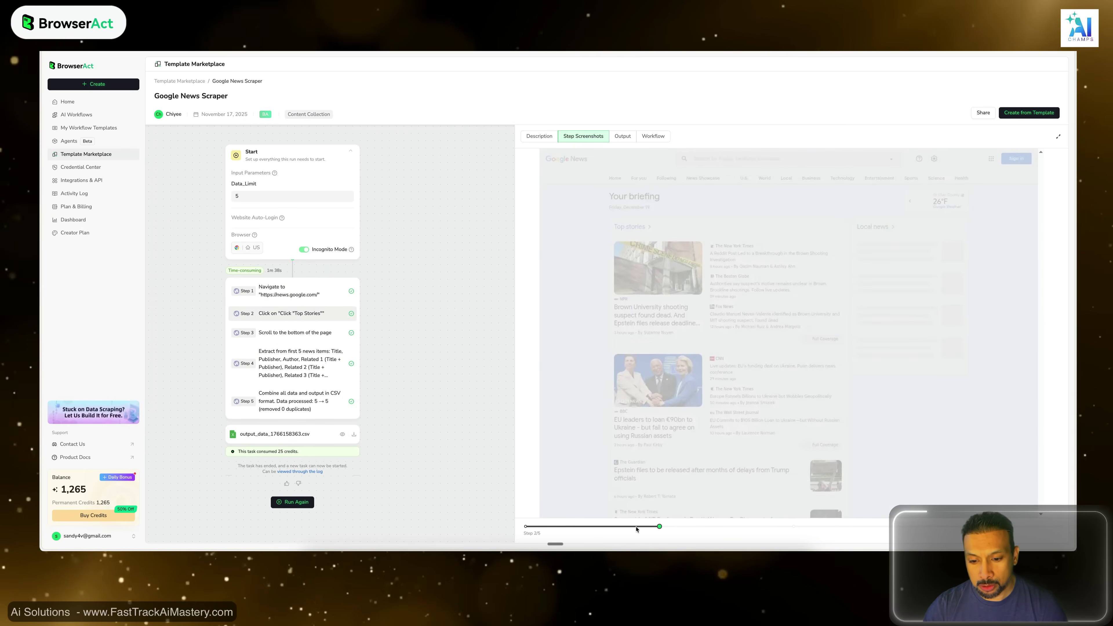
click(783, 527)
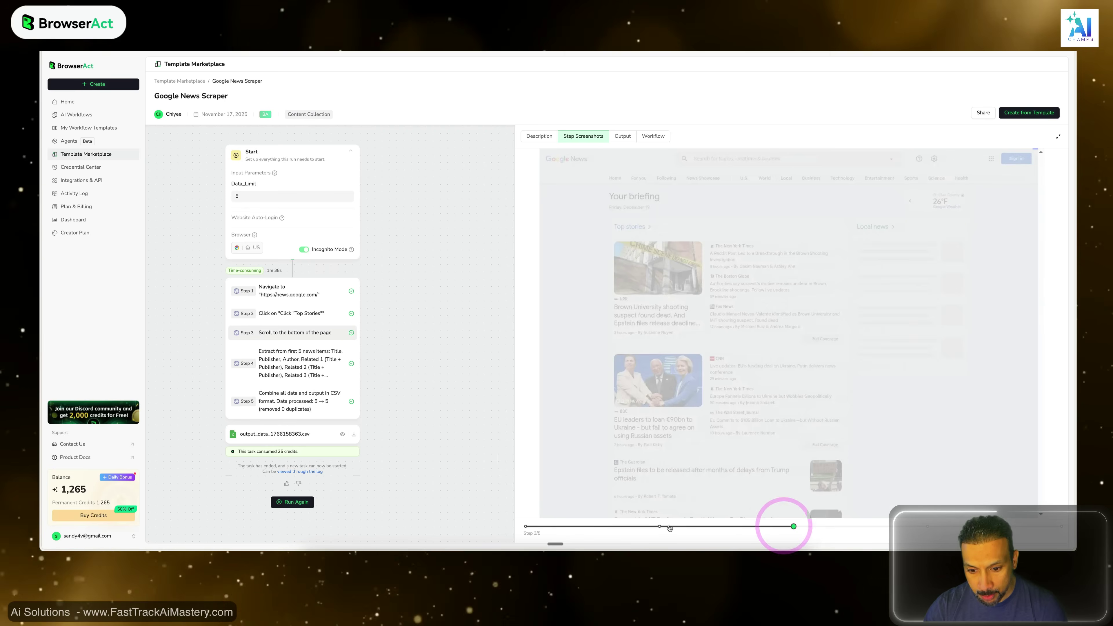
click(651, 526)
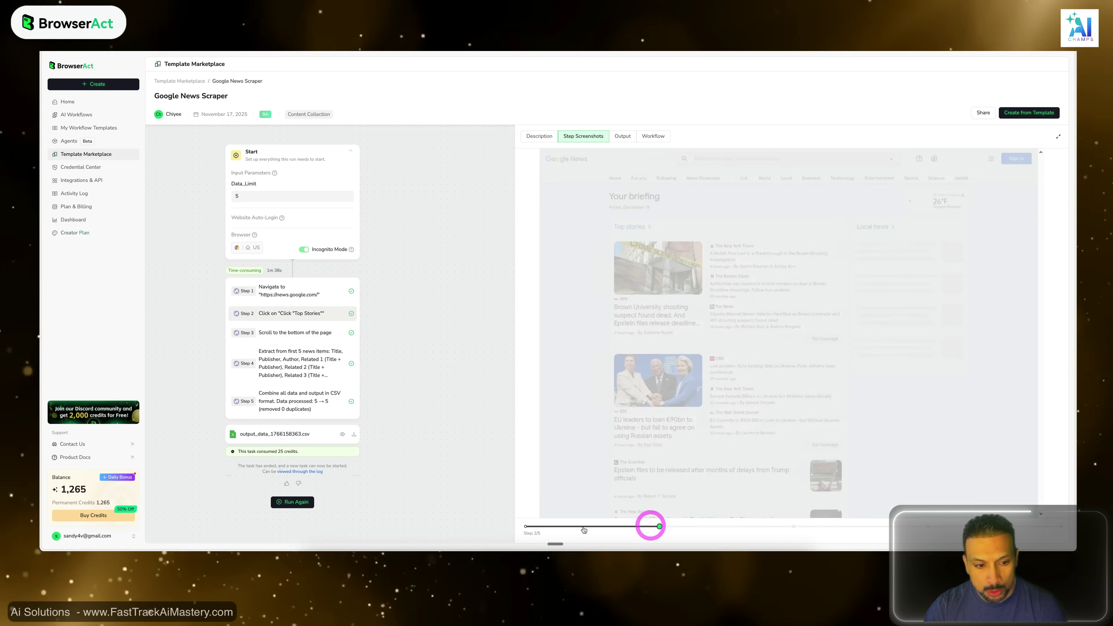
click(279, 333)
click(307, 363)
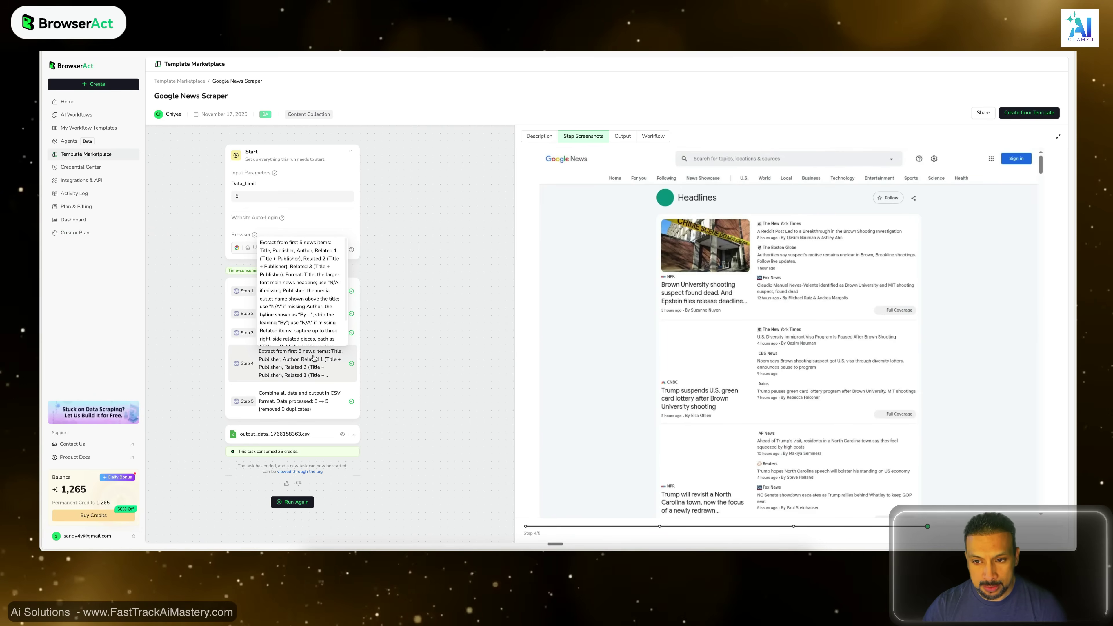
click(292, 403)
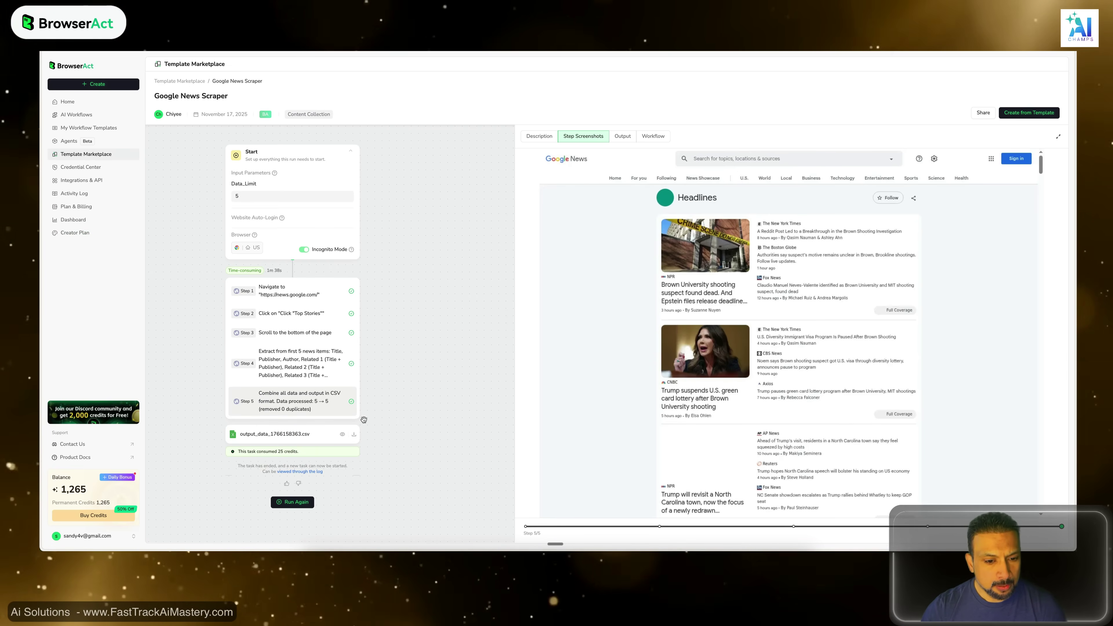
Preview the scraped news CSV output and download the file.
click(342, 434)
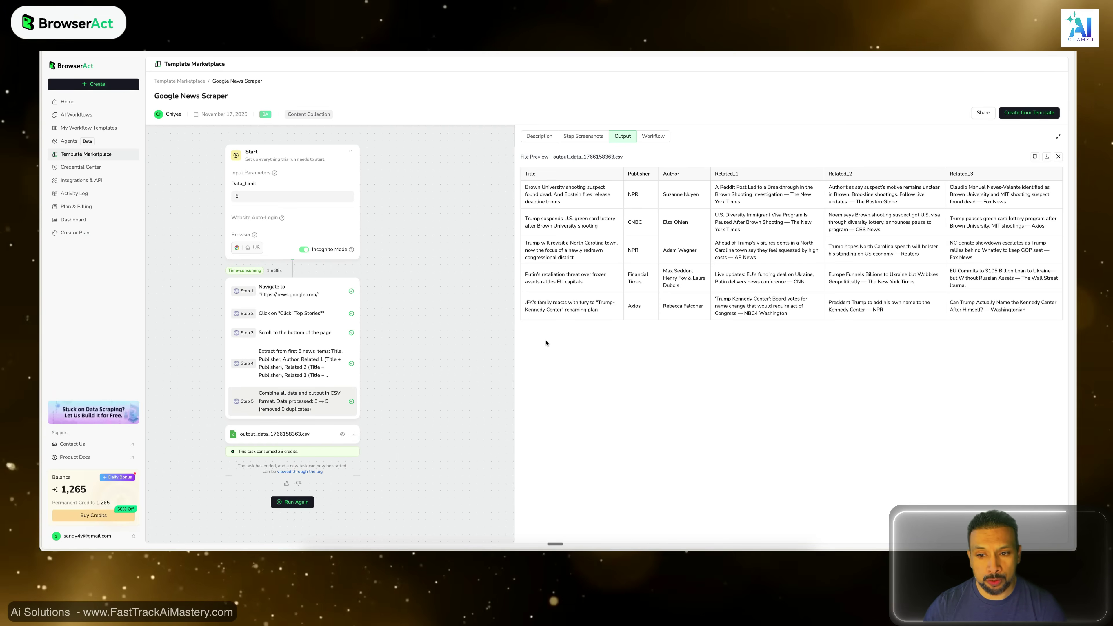
click(354, 435)
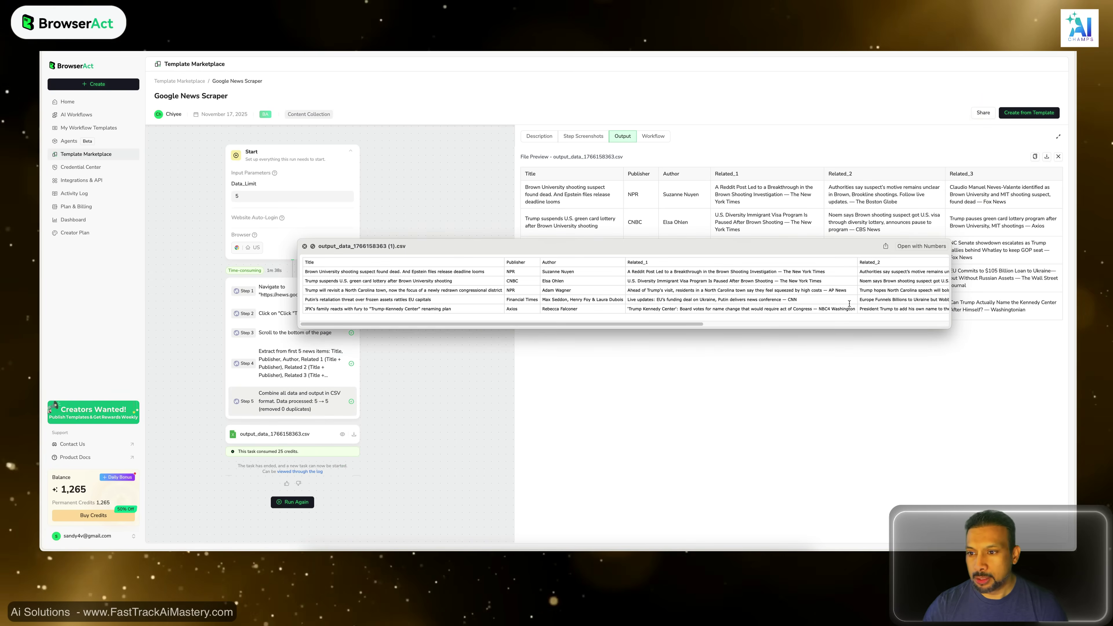
key(Escape)
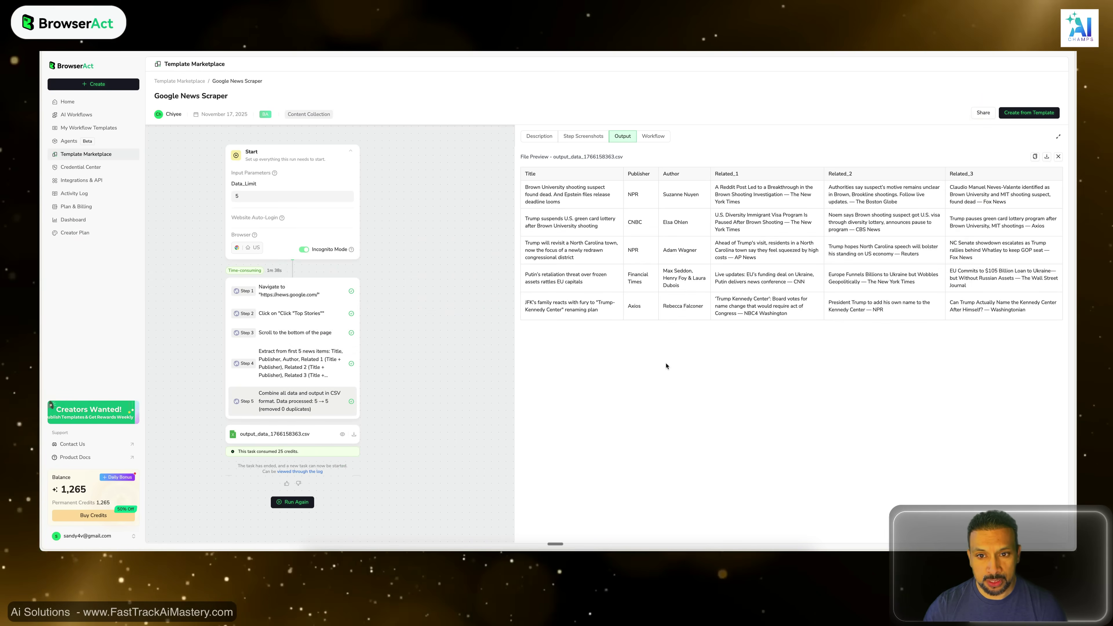
Flip through the Step Screenshots, Output and Workflow views, then return to Home.
click(581, 137)
click(618, 136)
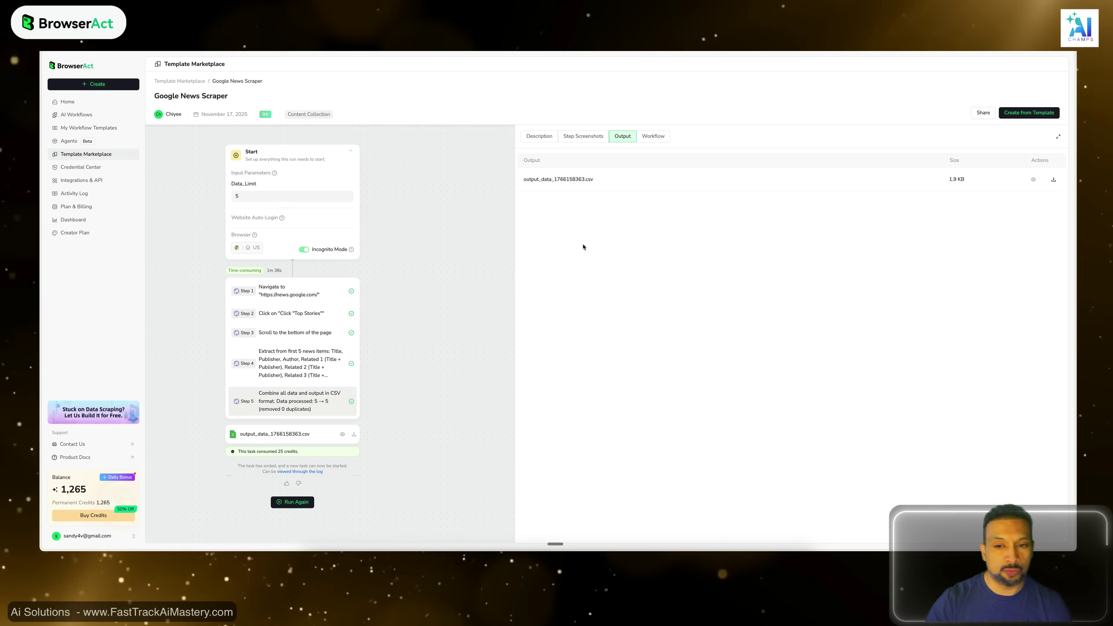
click(661, 136)
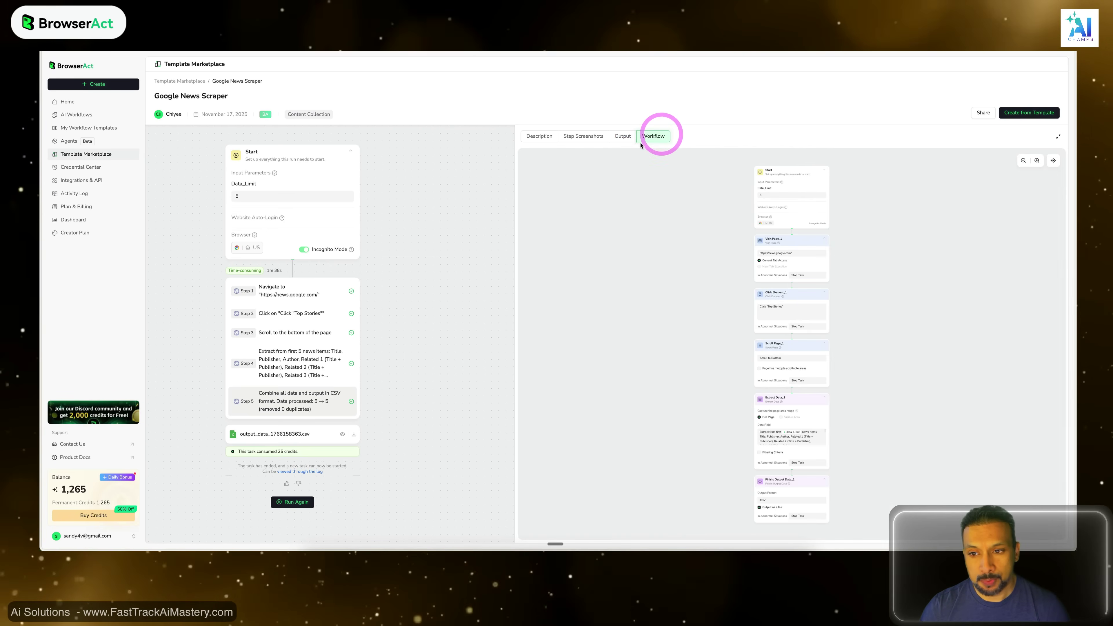
click(902, 244)
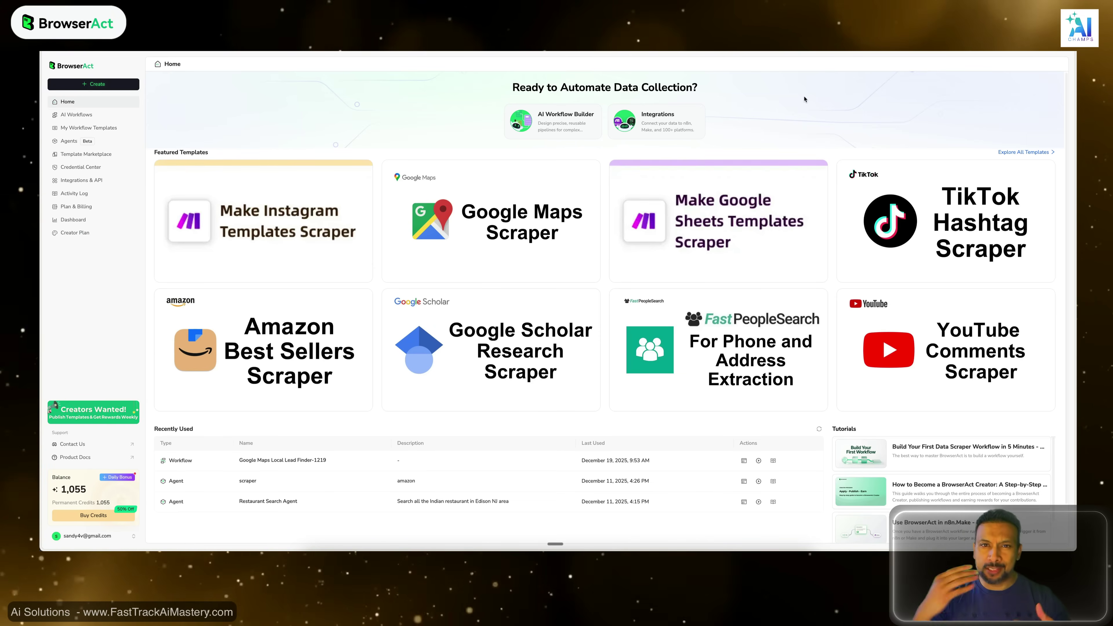
Create a new agent named 'PS5 games scraper' from the Agents page.
click(85, 144)
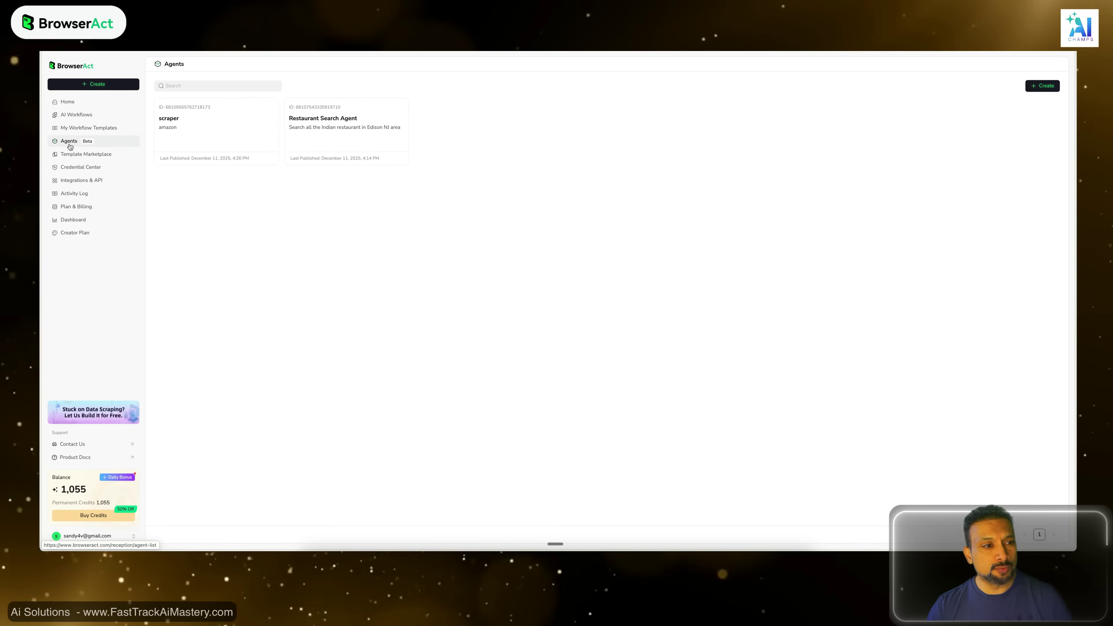
click(1043, 85)
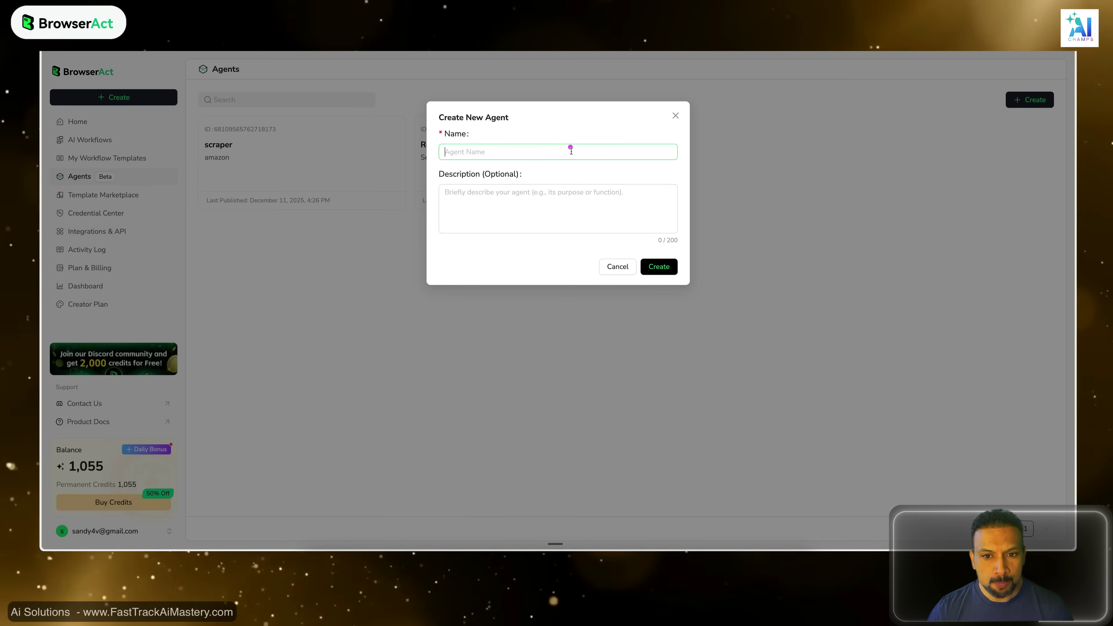
click(573, 155)
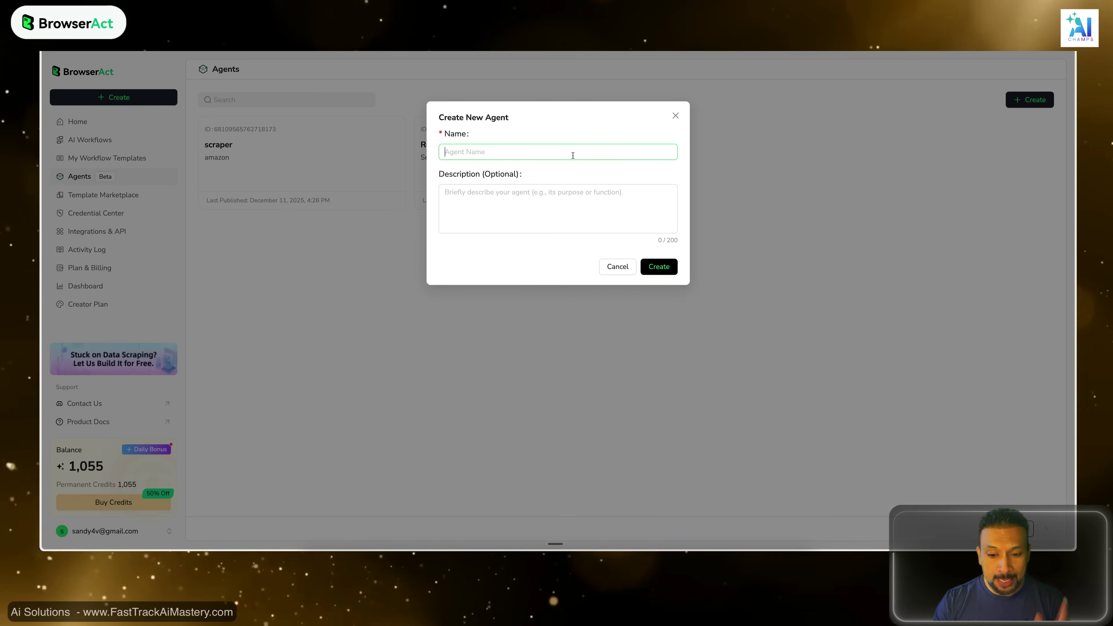
text(PS)
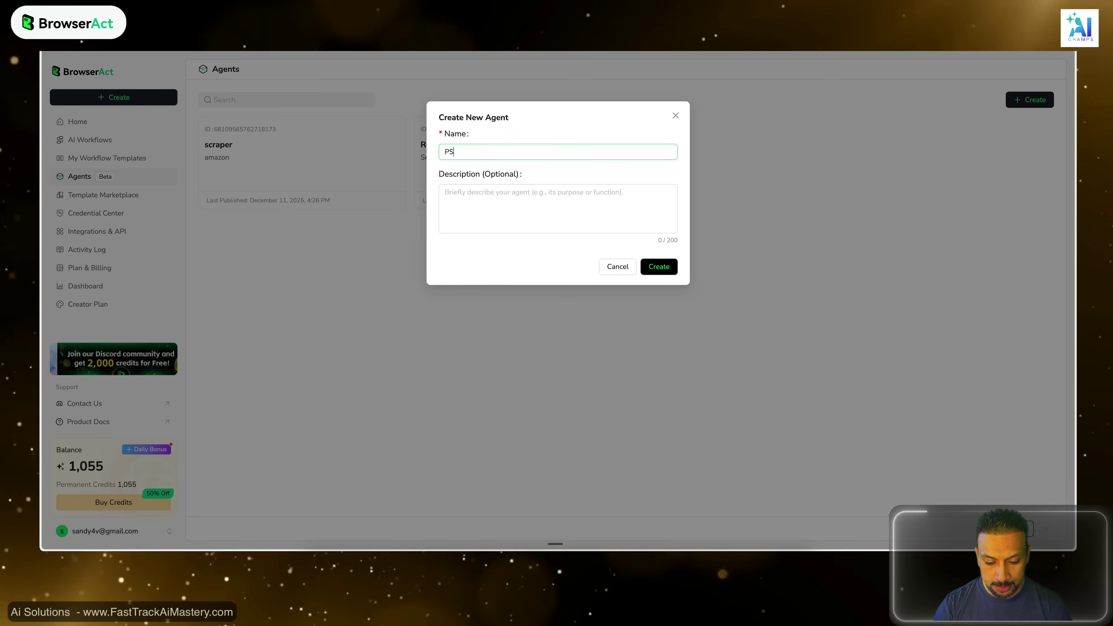
text(5 games scra)
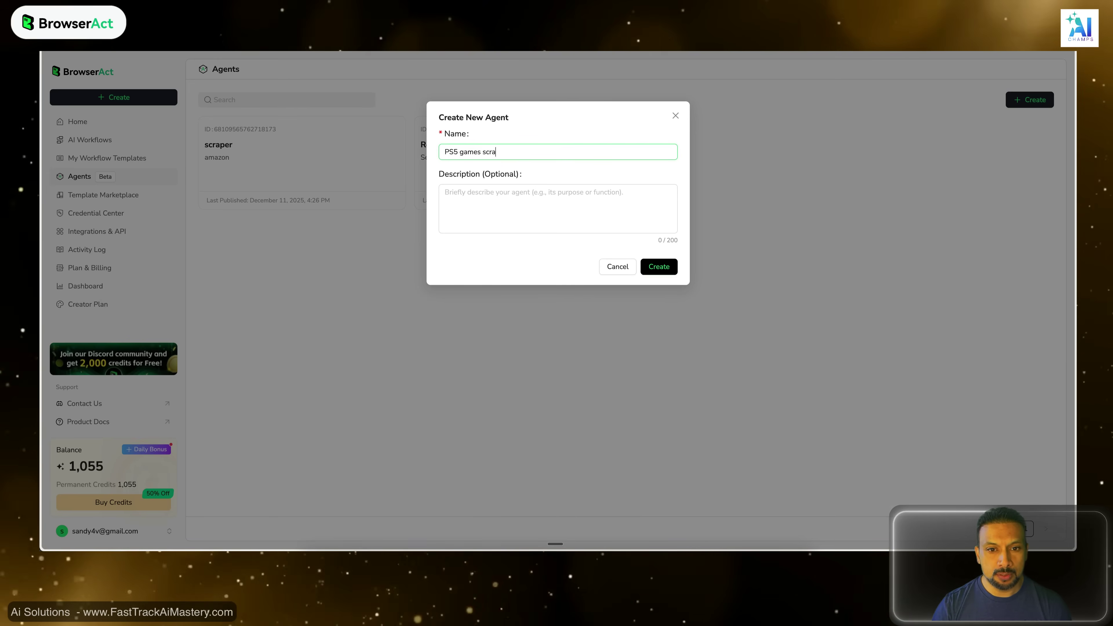
text(per)
click(610, 193)
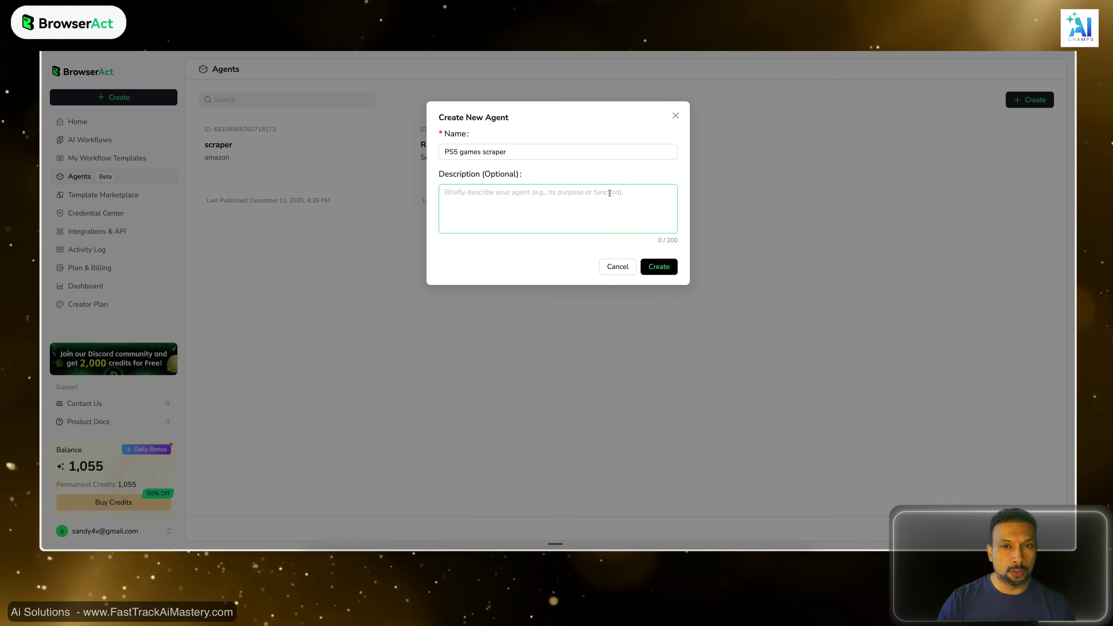
click(659, 267)
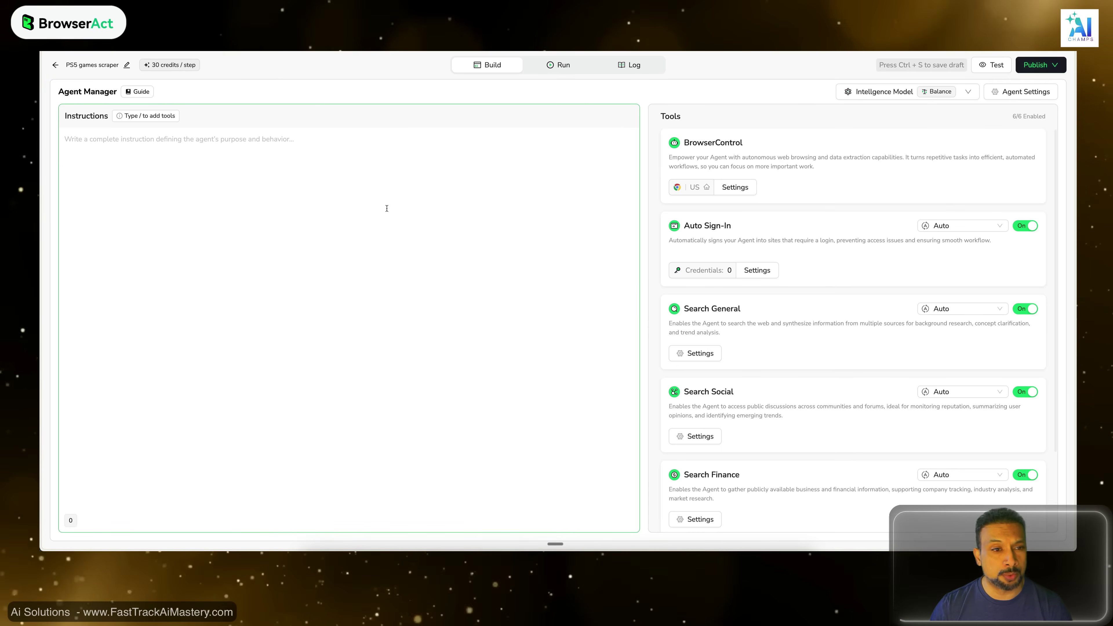
click(373, 142)
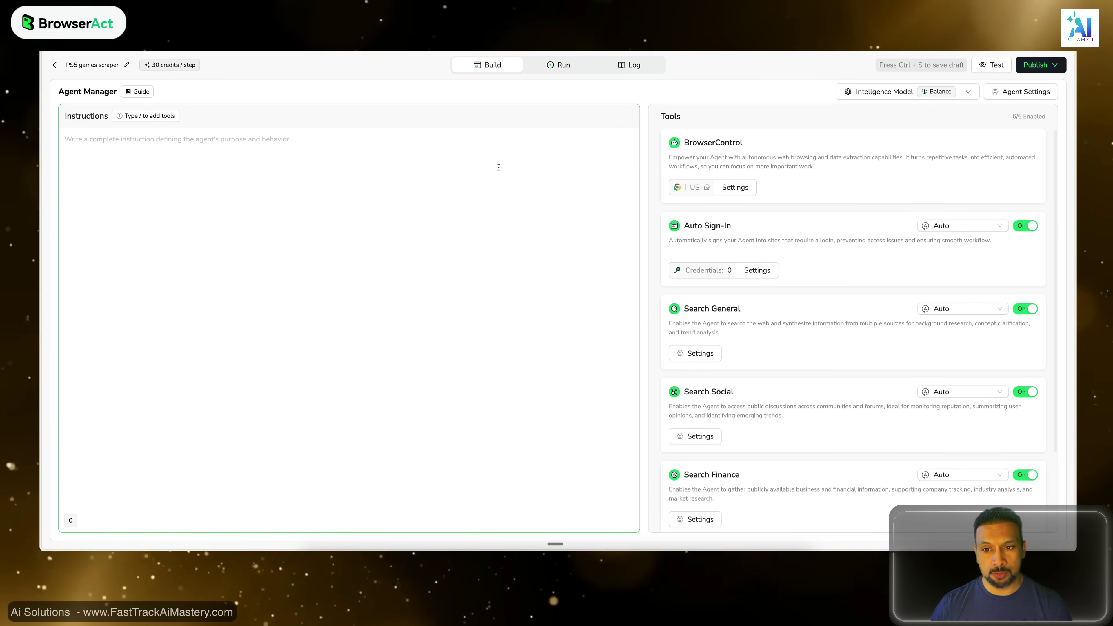
click(351, 167)
key(ctrl+s)
text(/)
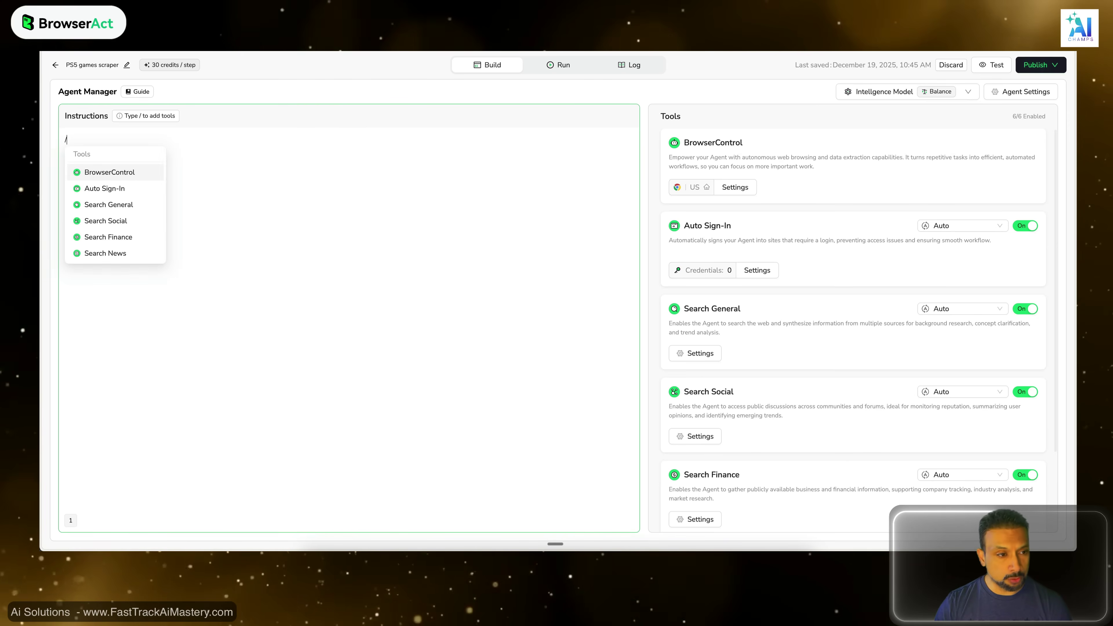
key(Down)
key(Down)
key(Down)
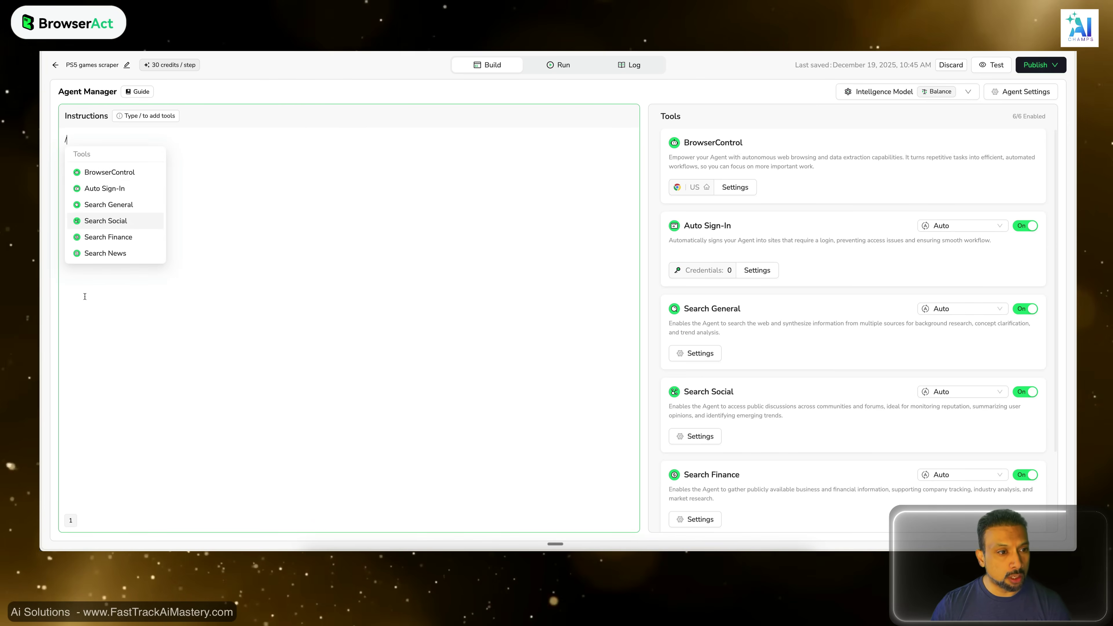
drag(168, 145, 39, 128)
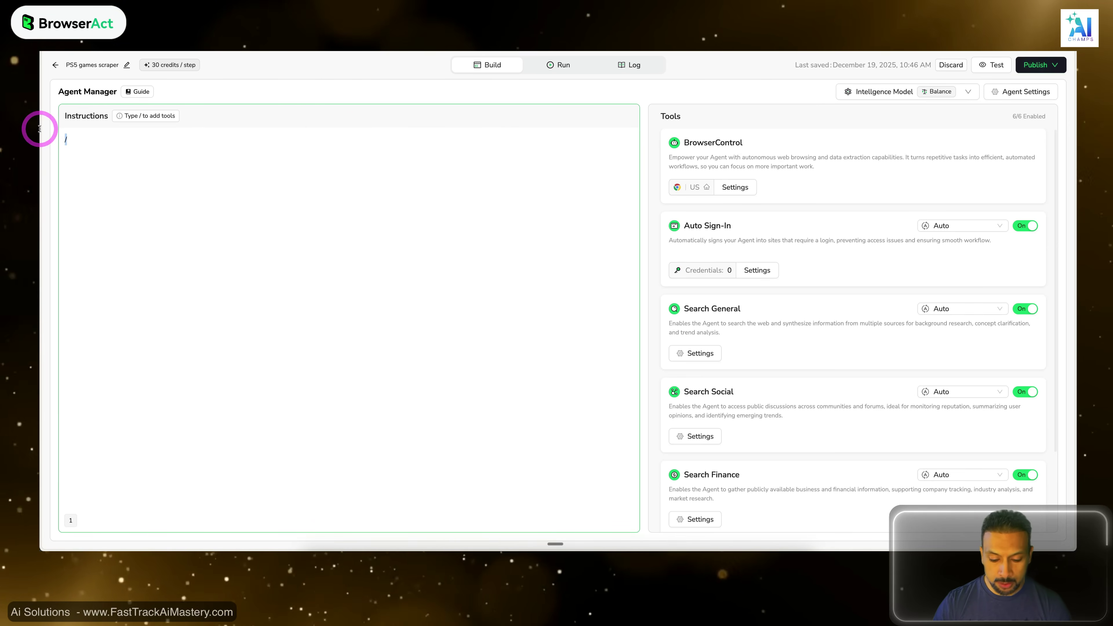
text(user /brow)
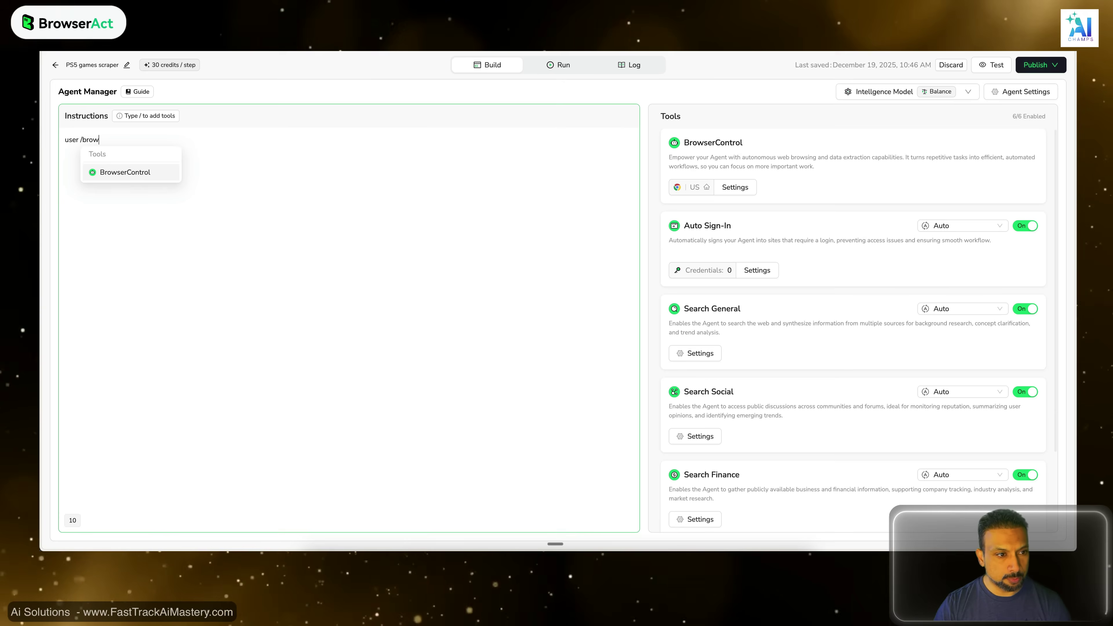
key(Return)
text(open )
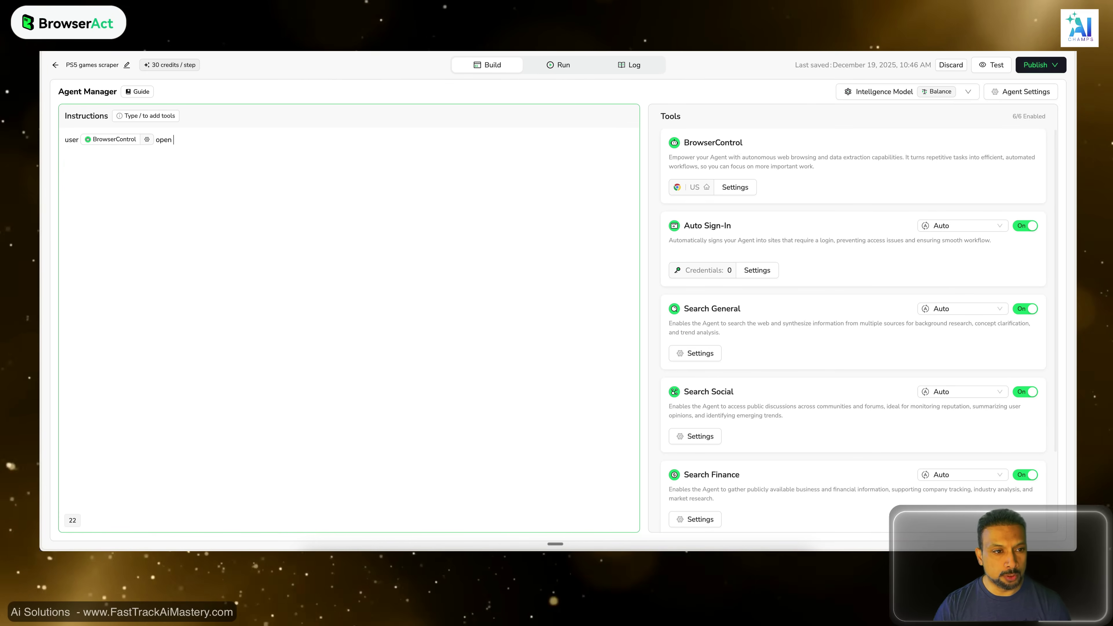
text(www.amazon.com)
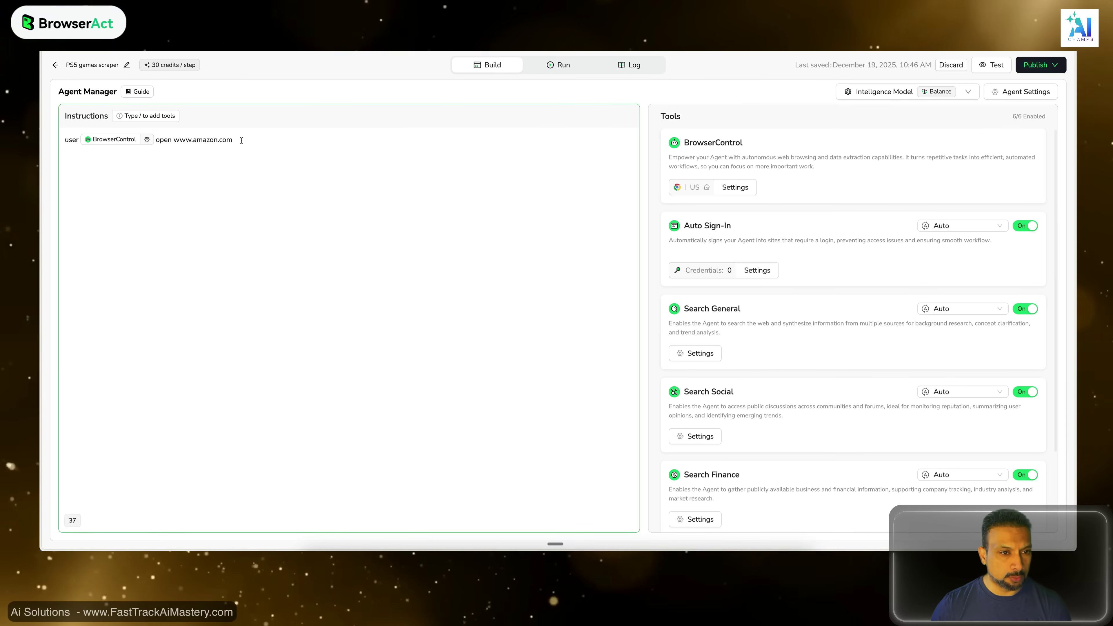
Paste the four-line Amazon gift-games instructions, add 'sort them latest first', and publish as new version.
key(ctrl+a)
text(use BrowserControl navigate to www.amazon.com use Search General to find top games as a gift for PC5 gamers rank them as per the user reviews export as a csv)
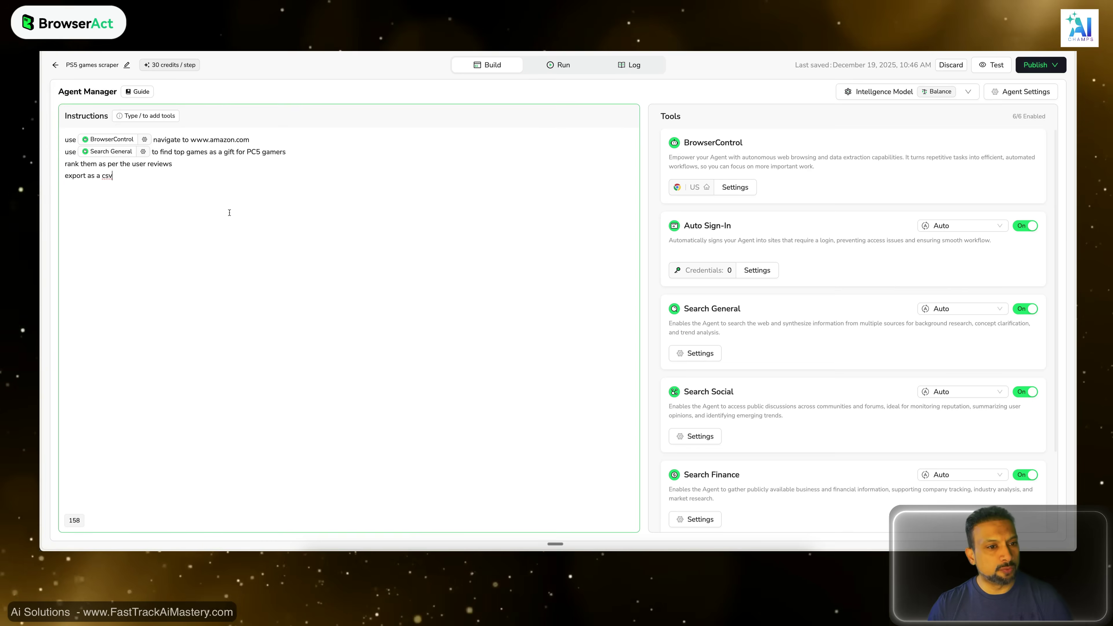
click(304, 152)
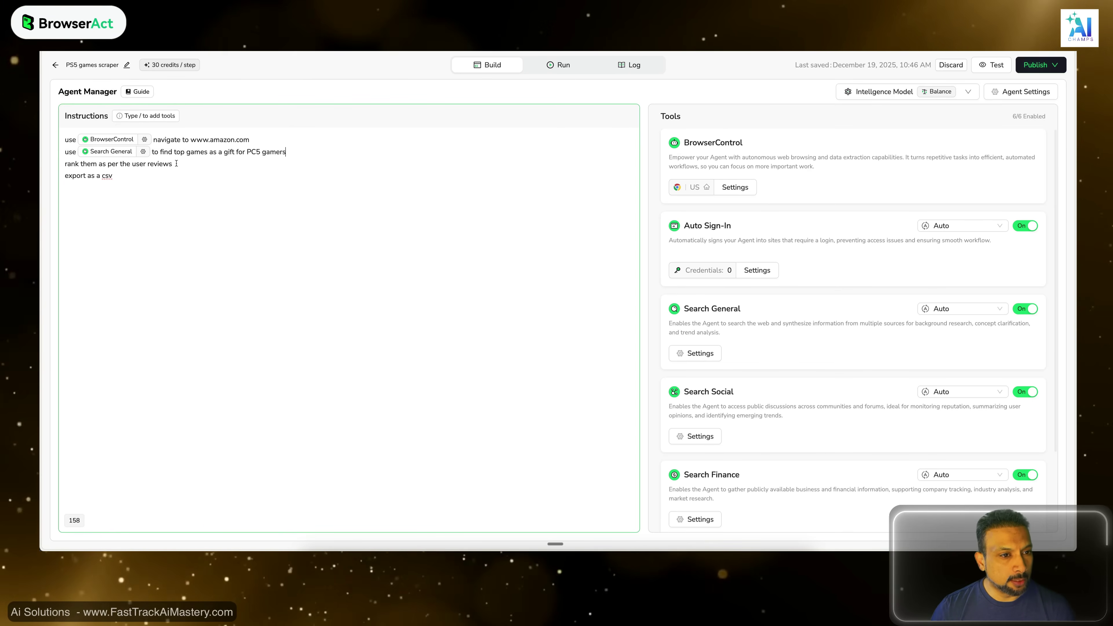
click(203, 163)
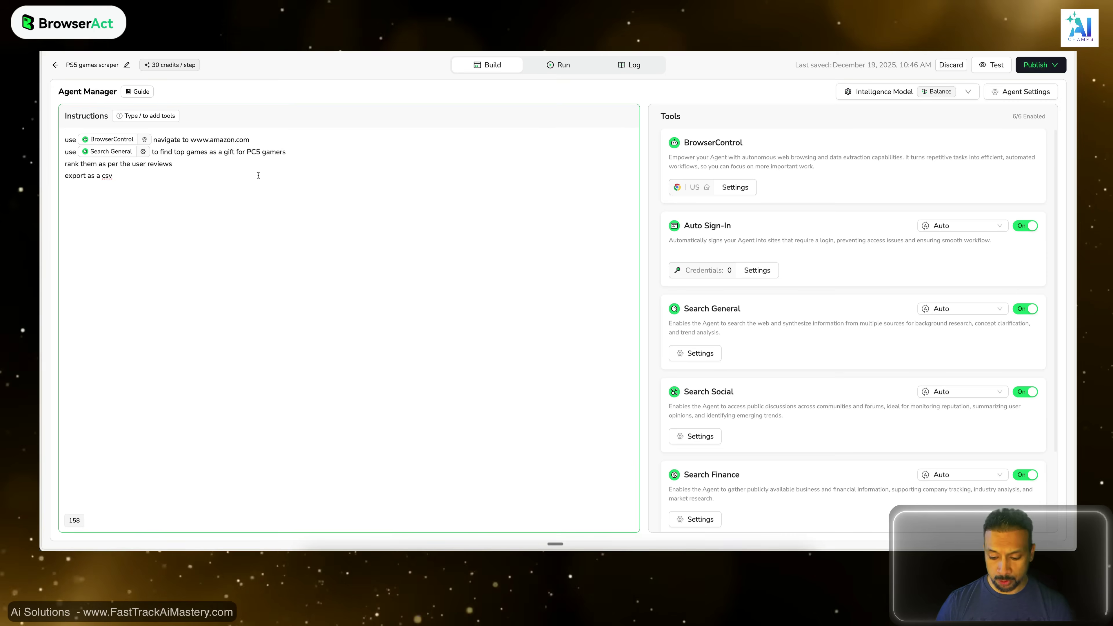
key(Return)
text(sort them )
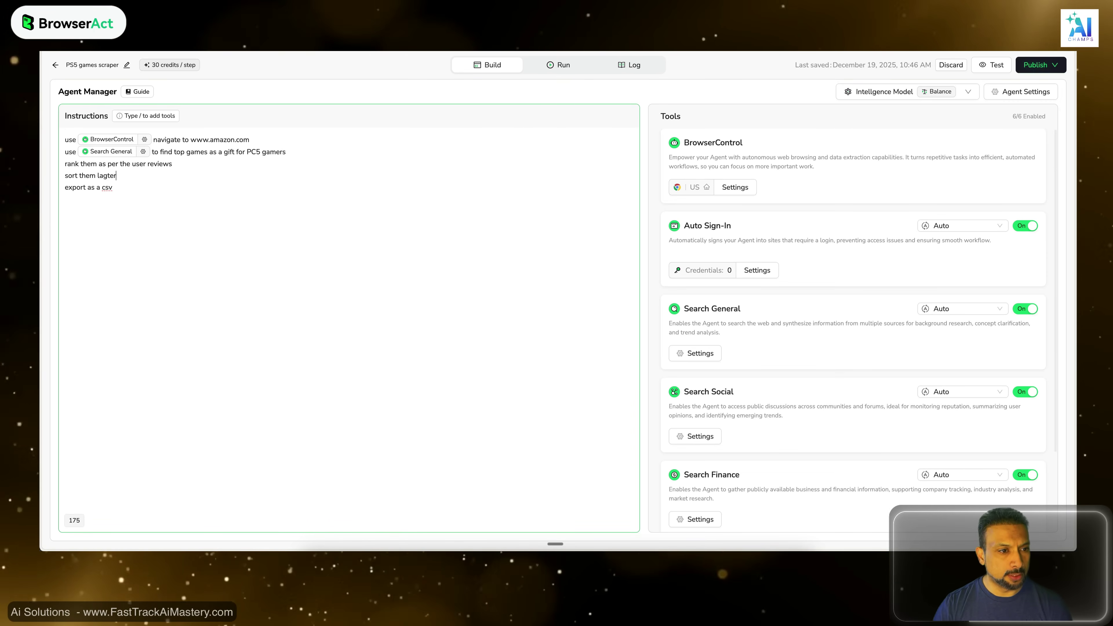
text(latest )
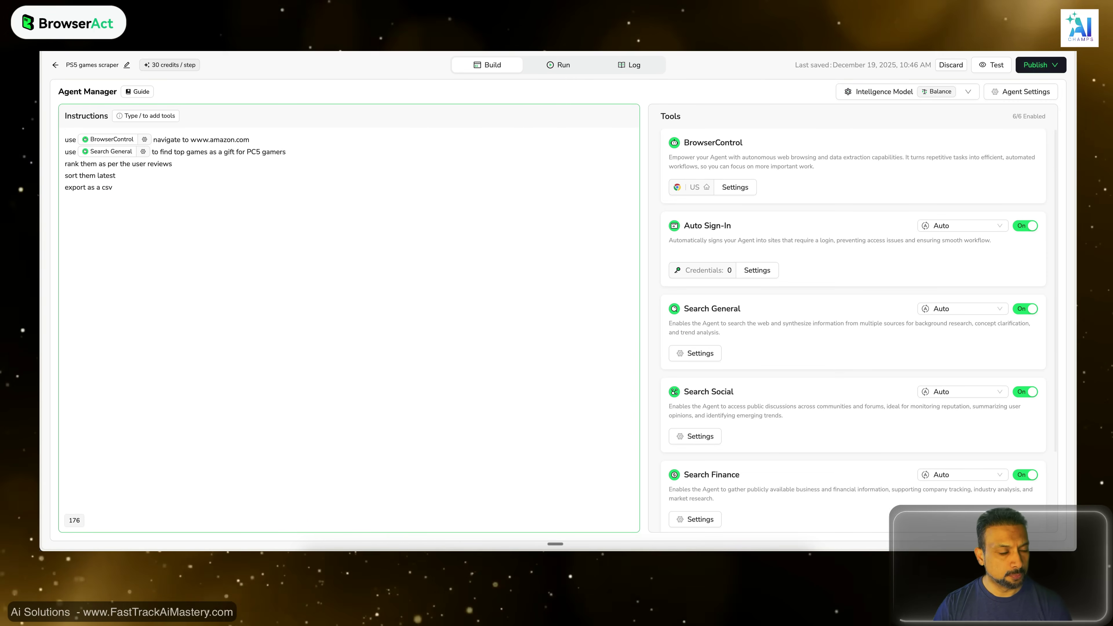
text(first)
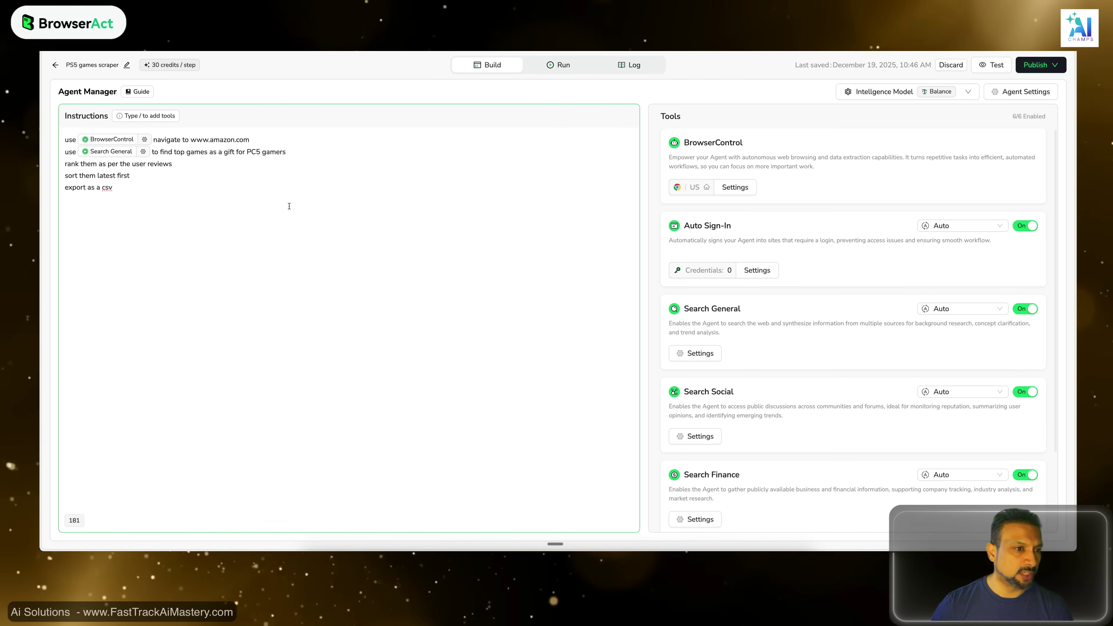
click(243, 197)
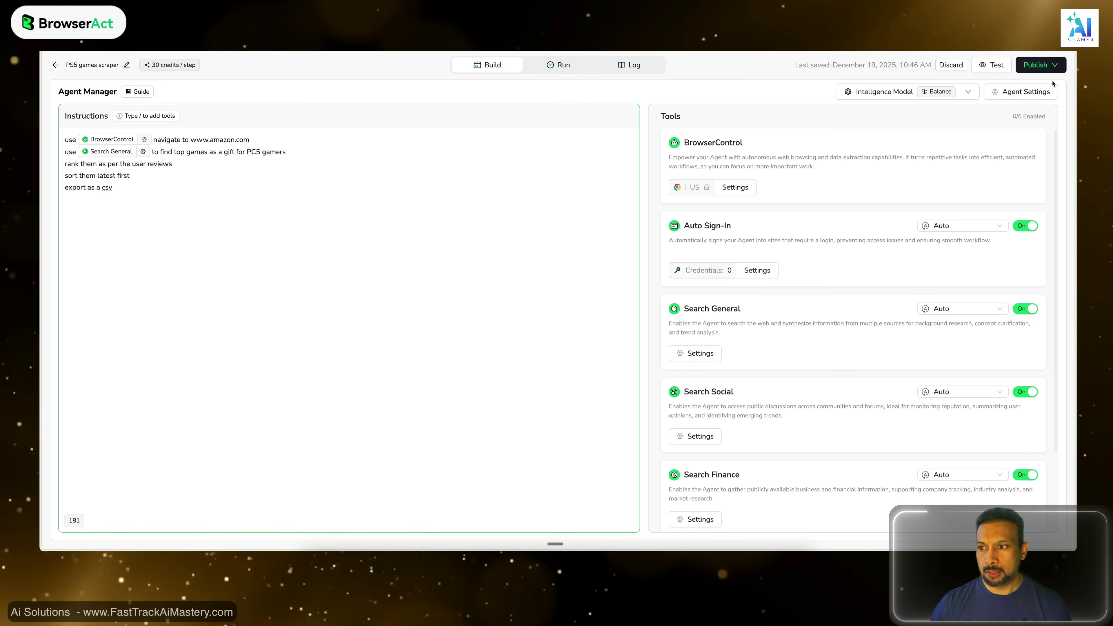
click(1046, 65)
click(1007, 105)
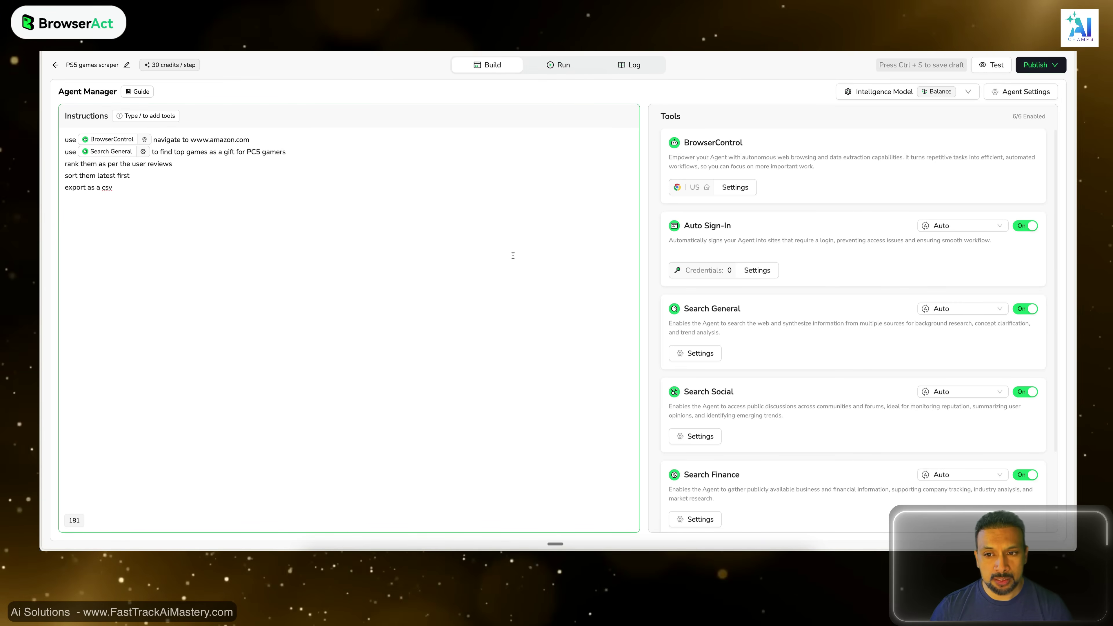
Run the agent with the request 'top ps5 games' and send it.
click(558, 65)
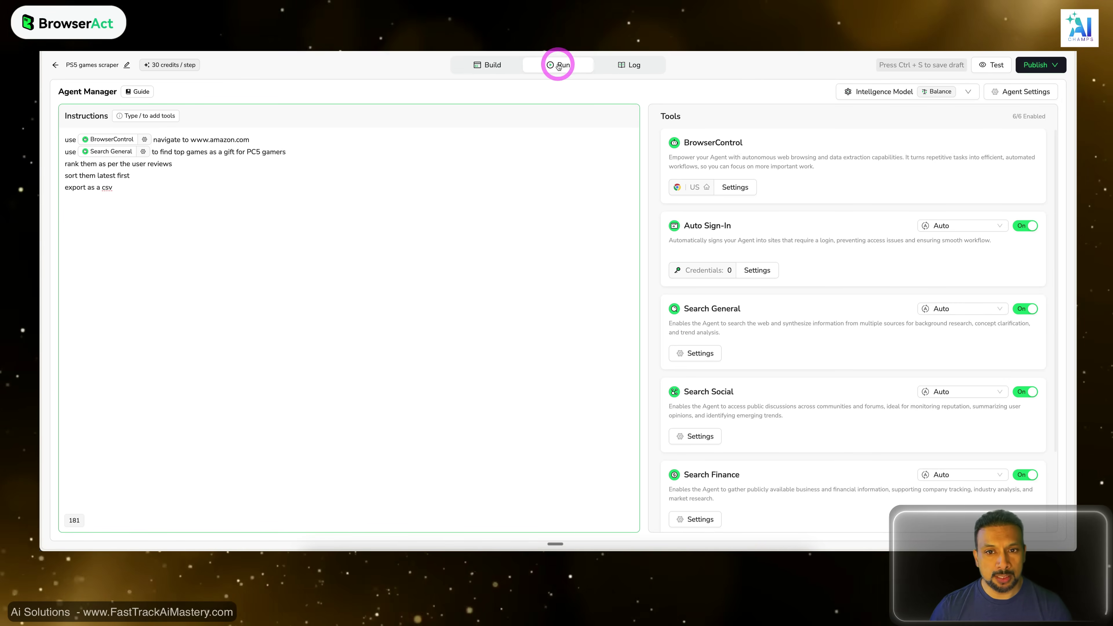
click(635, 64)
click(570, 65)
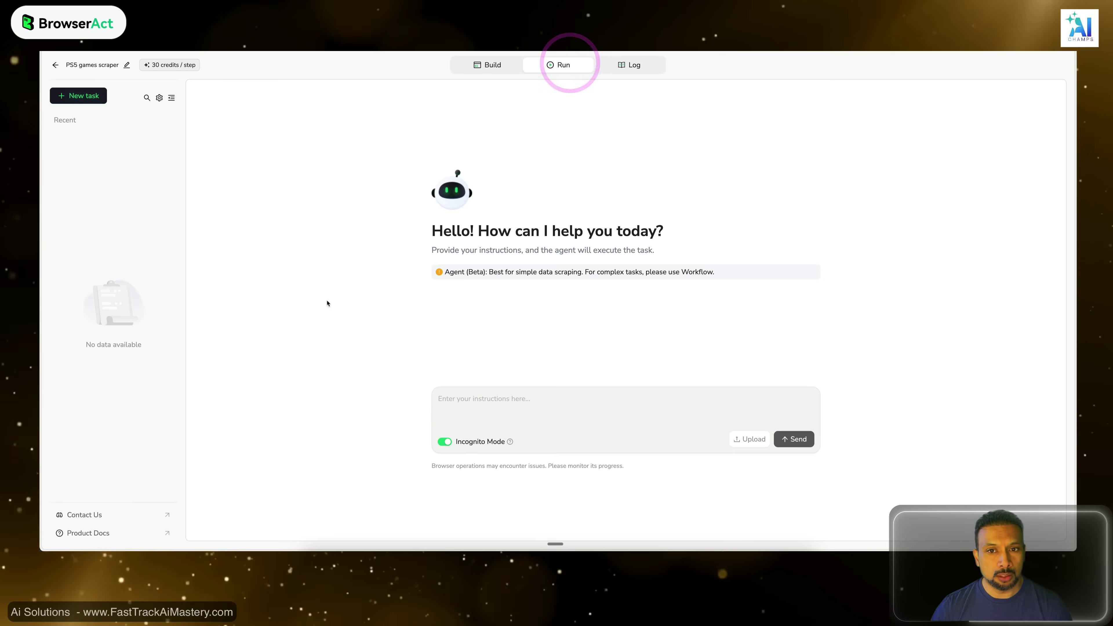
click(484, 394)
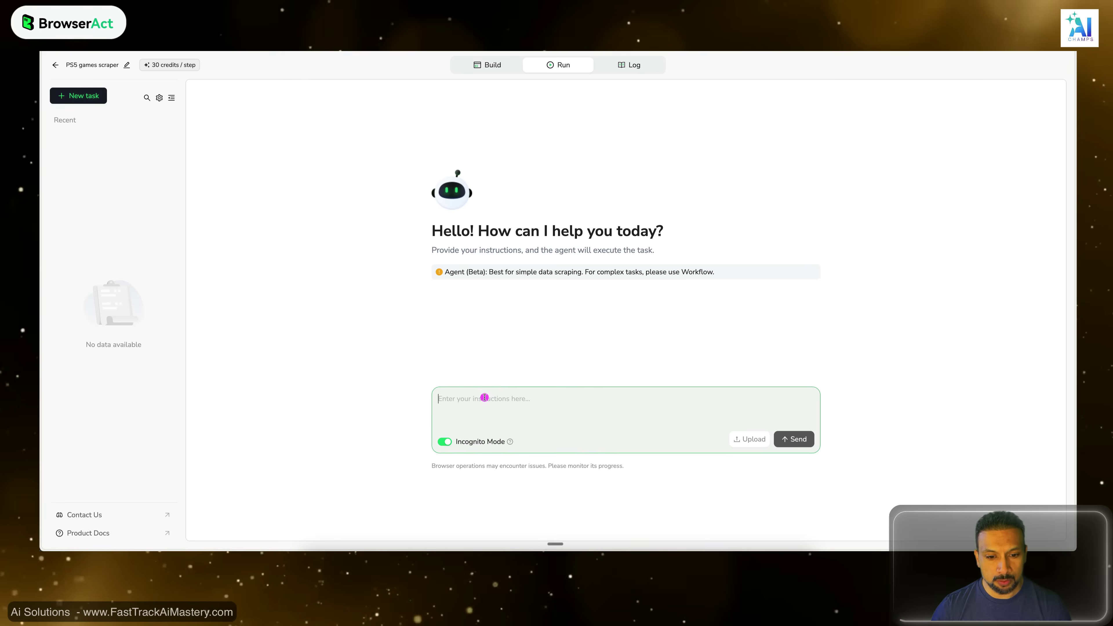
text(top ps5 games)
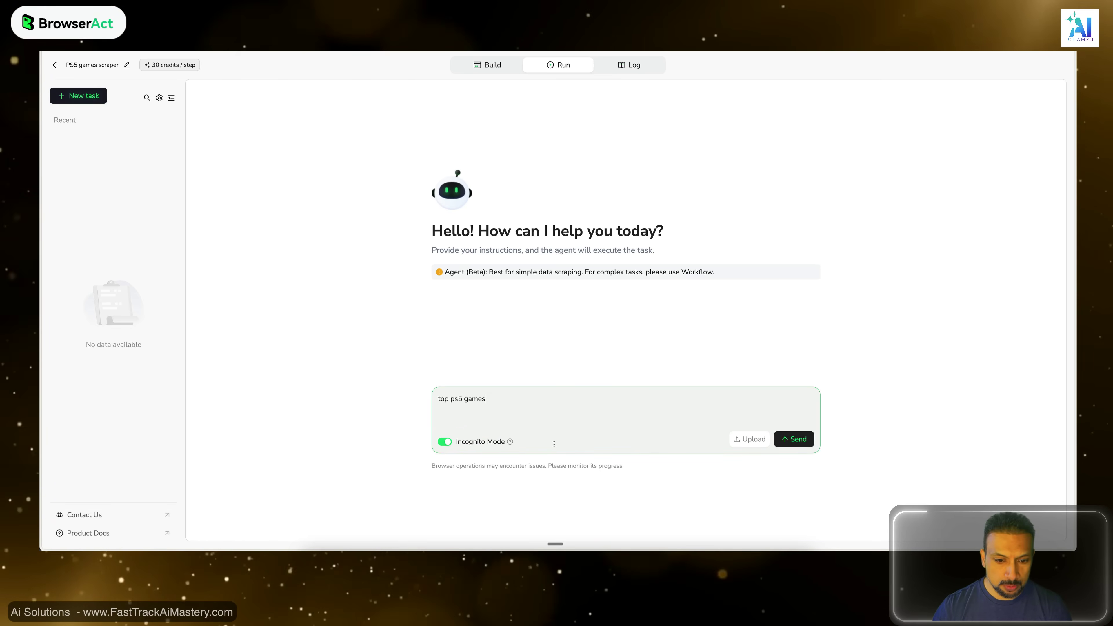
click(795, 444)
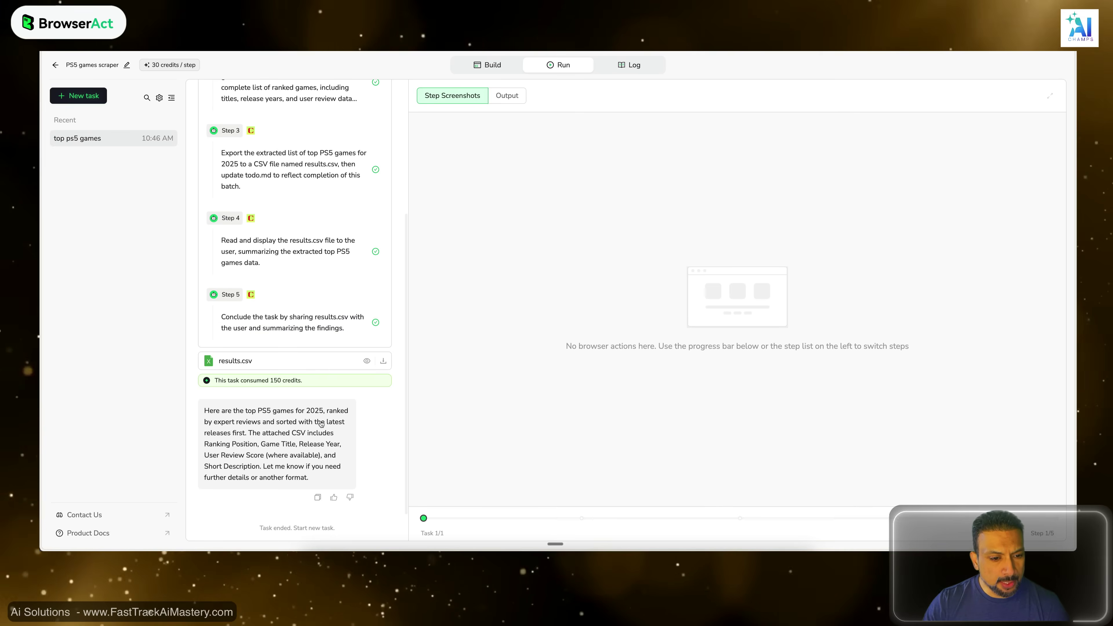
Preview results.csv and highlight Split Fiction and the release years of rows 2 and 4.
click(367, 360)
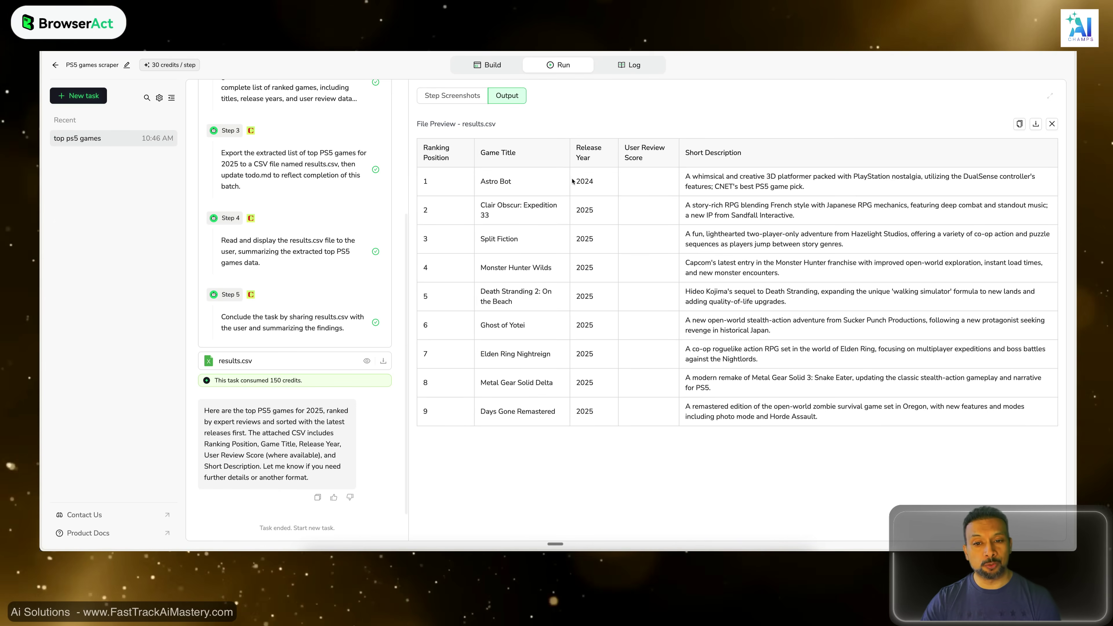
drag(572, 181, 579, 210)
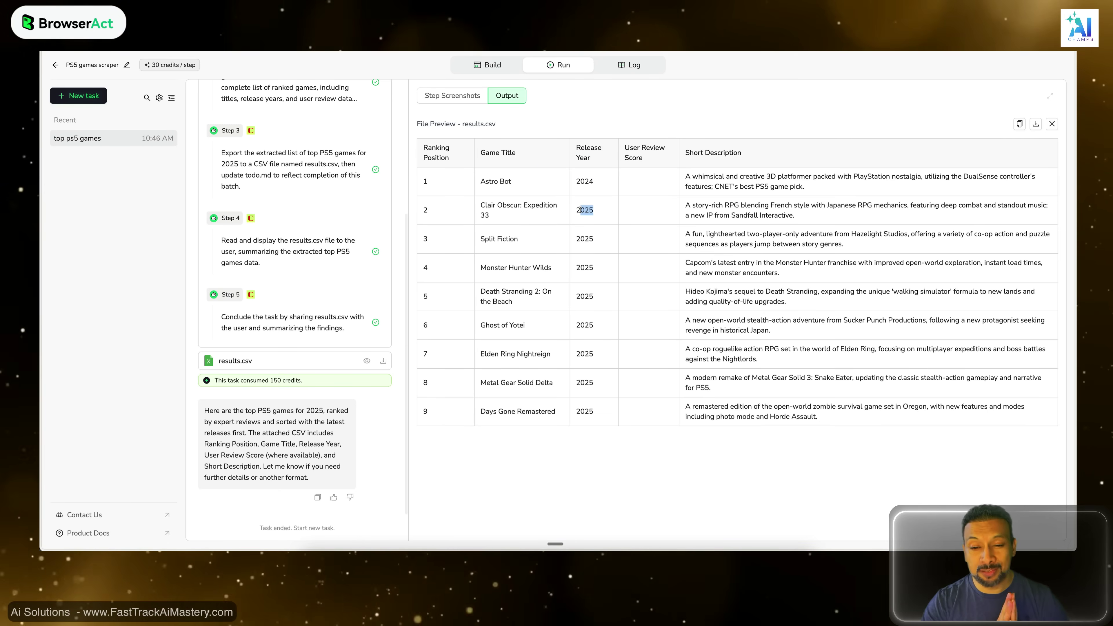
click(587, 234)
triple_click(495, 240)
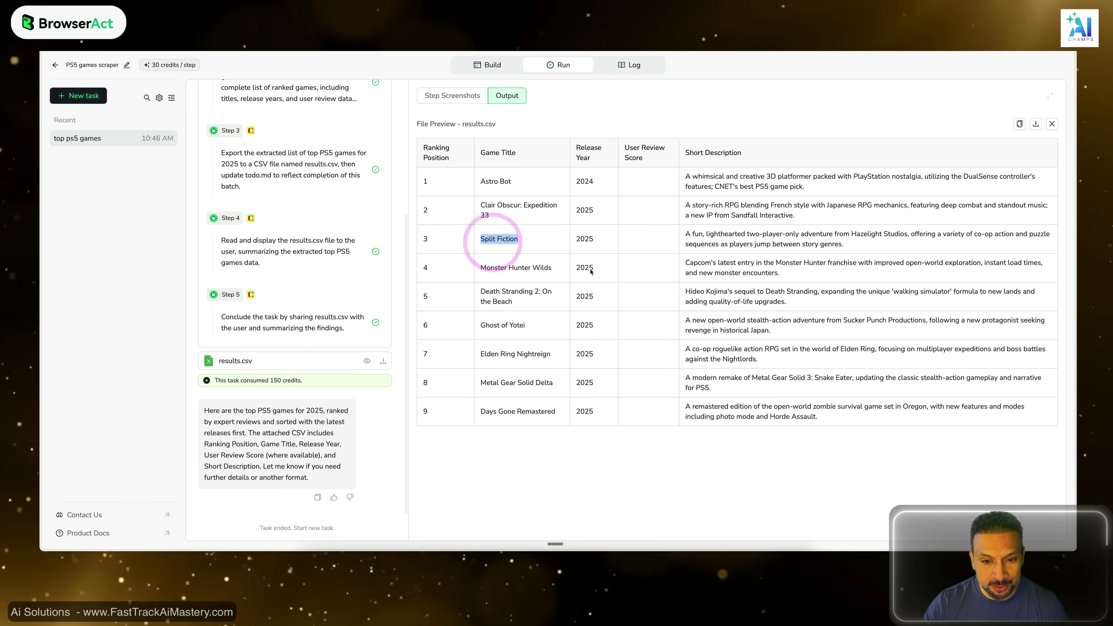
drag(566, 267, 581, 271)
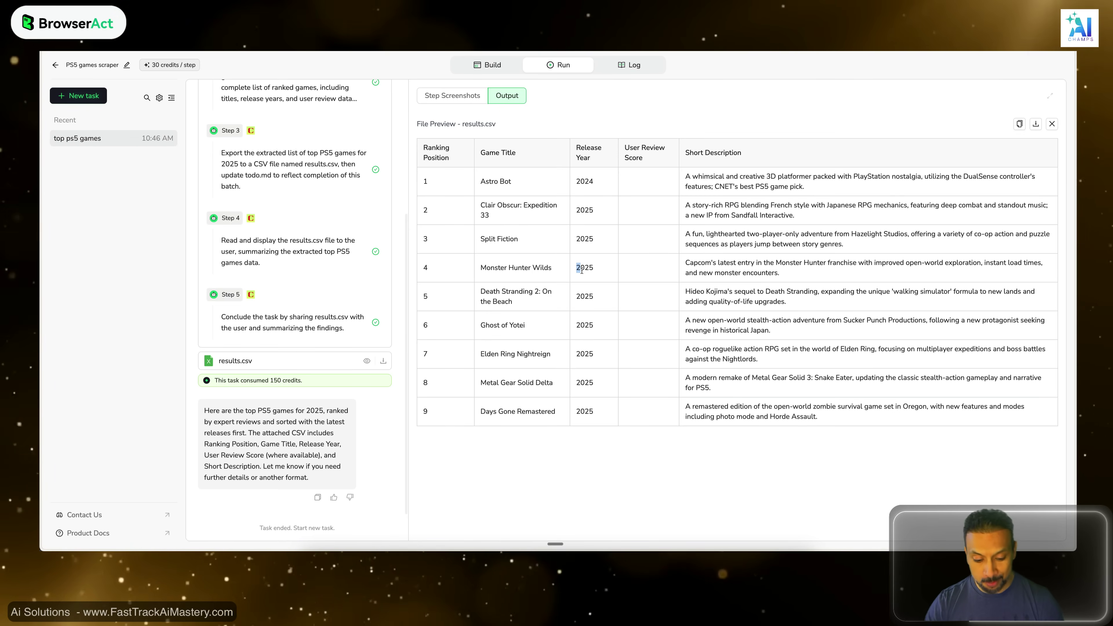
Show the run's step screenshots for steps 1–3, including CNET navigation and CSV export.
click(292, 190)
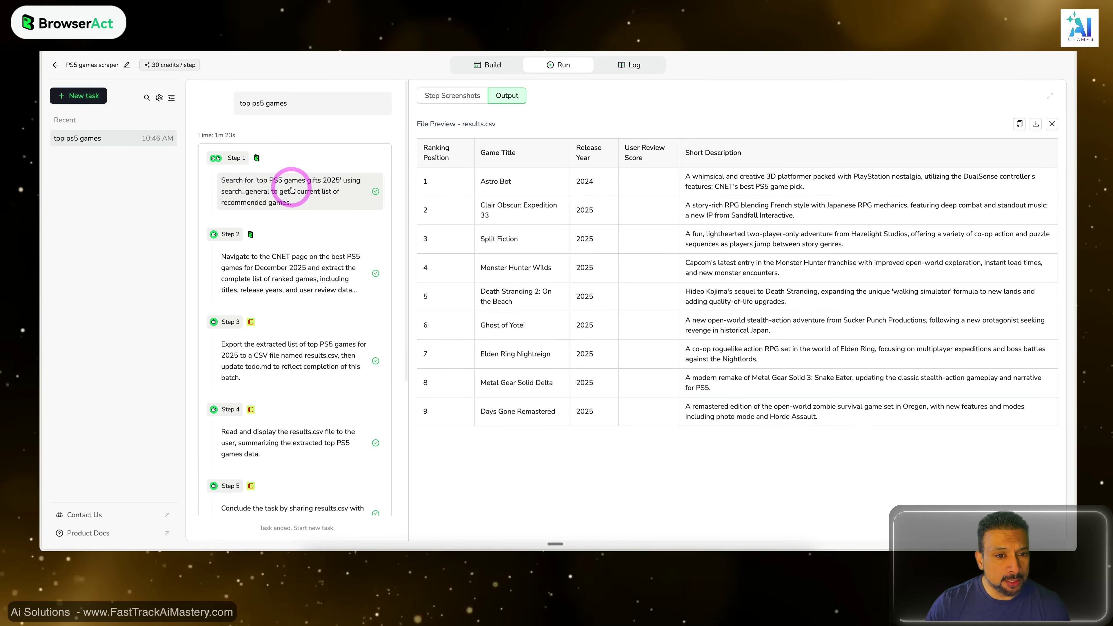
click(455, 96)
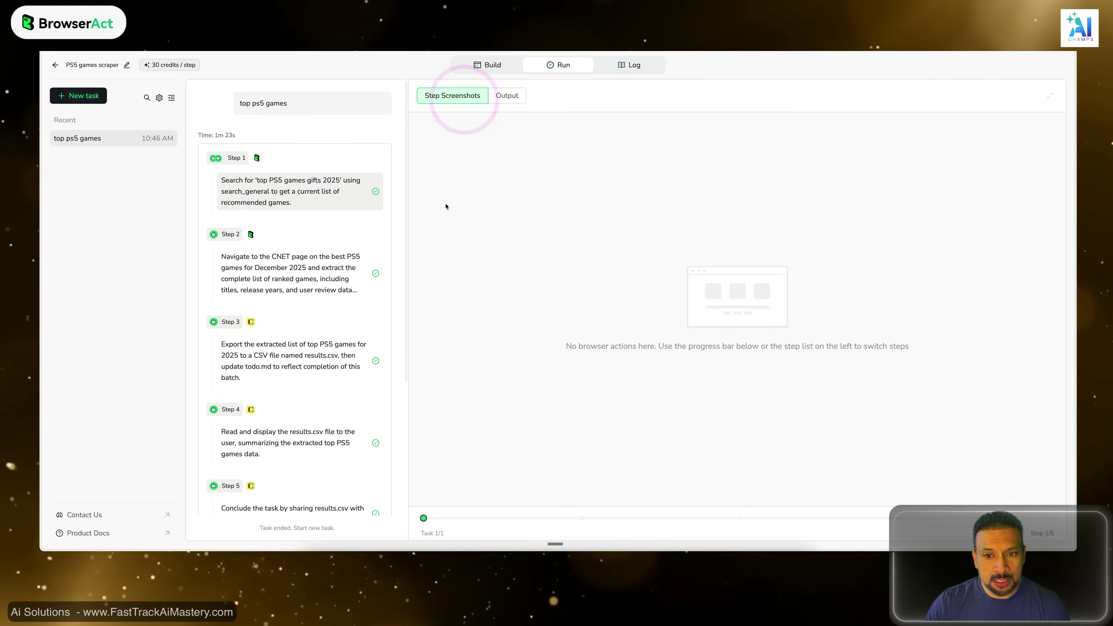
click(278, 188)
click(283, 255)
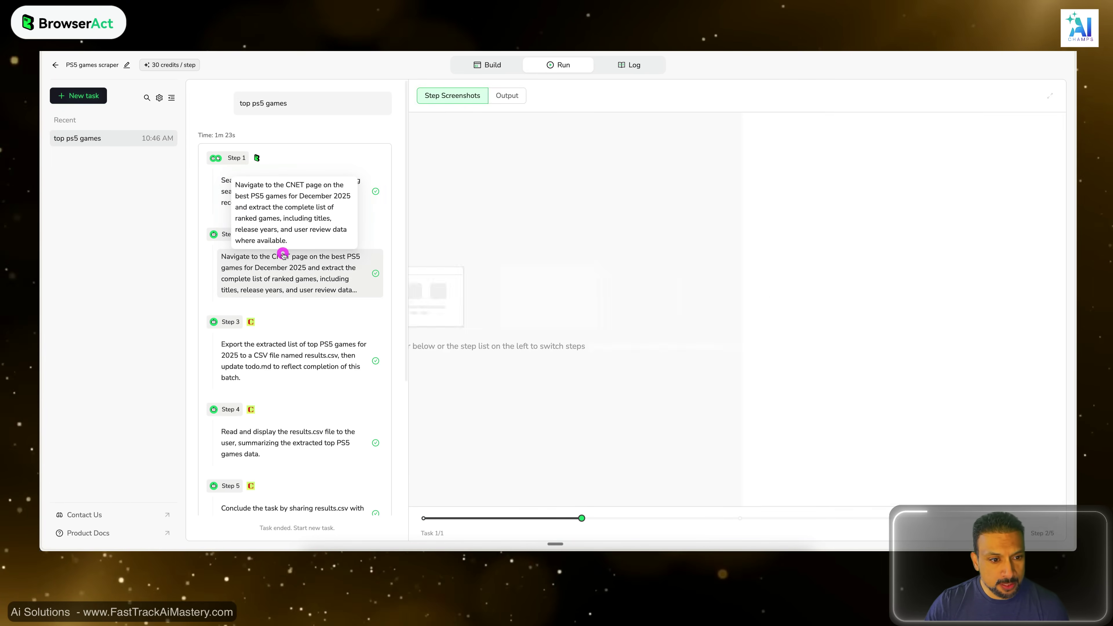
click(286, 360)
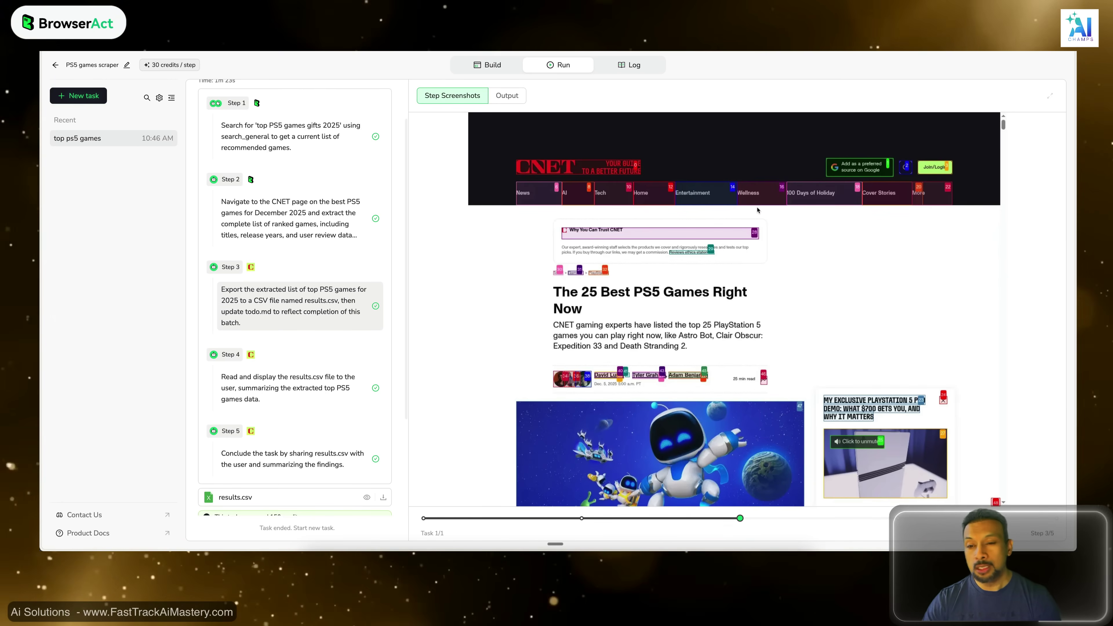
View steps 4 and 5, highlighting the top PS5 games phrase in the final reply.
scroll(375, 329, down, 2)
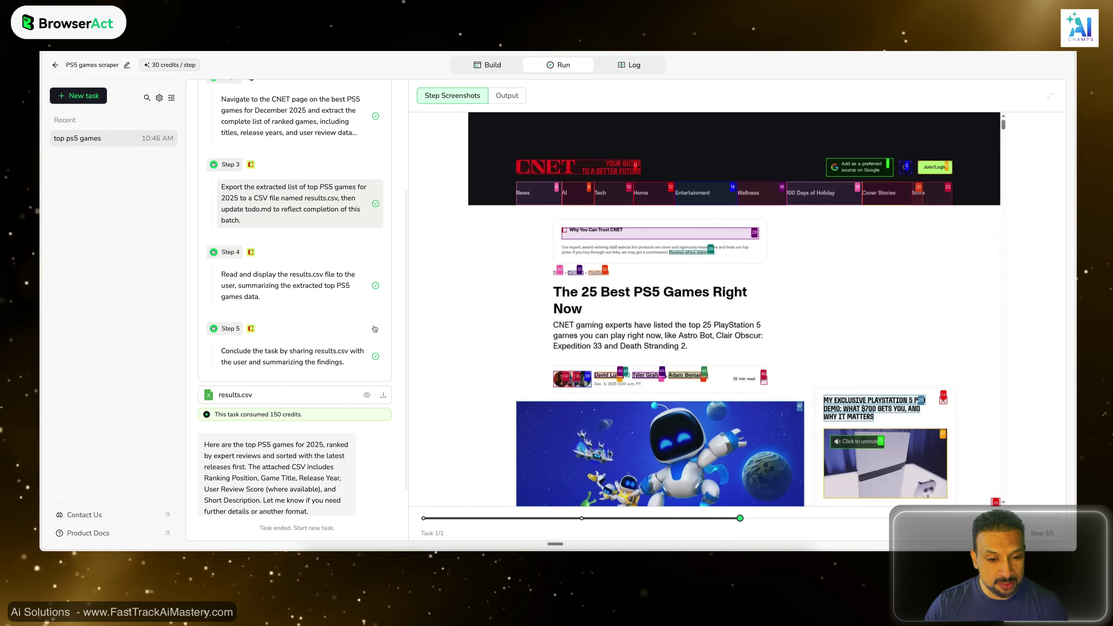
click(308, 259)
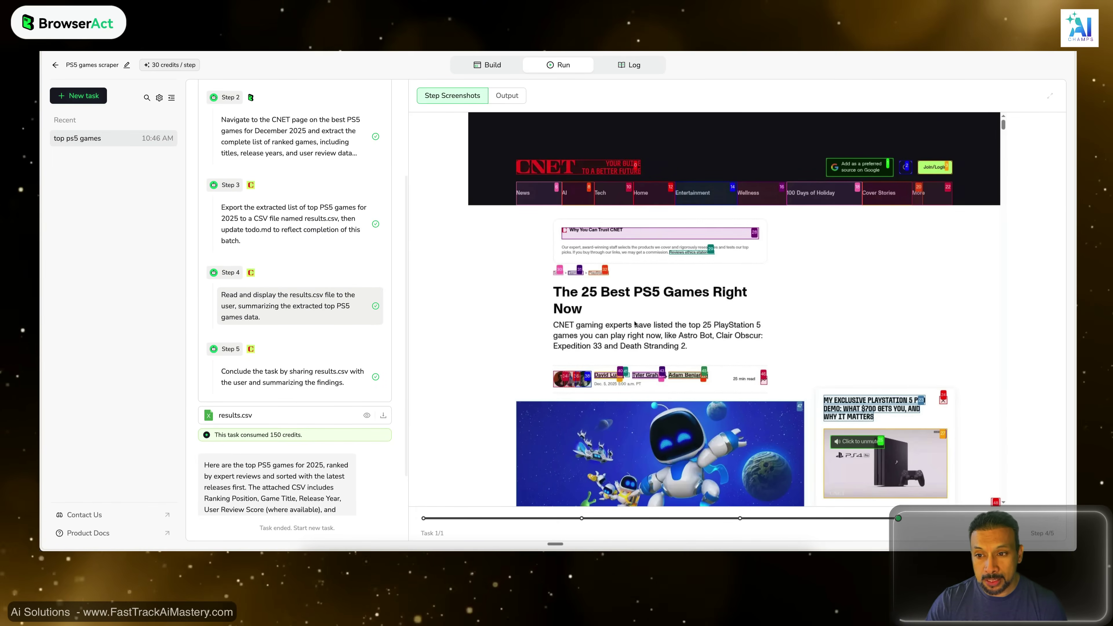
click(293, 371)
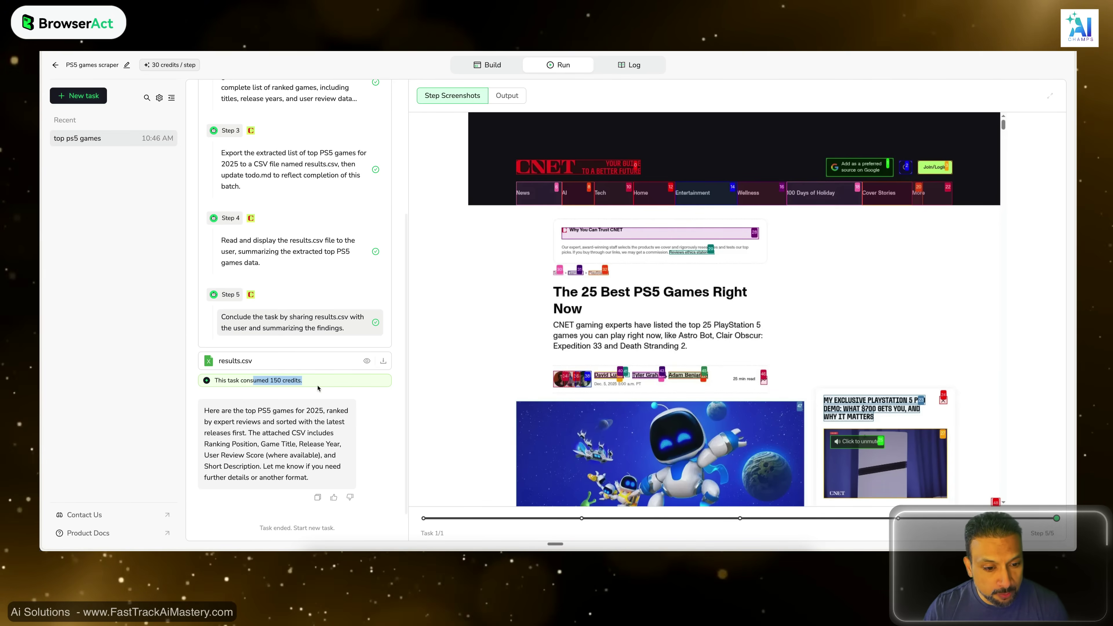
drag(227, 411, 300, 411)
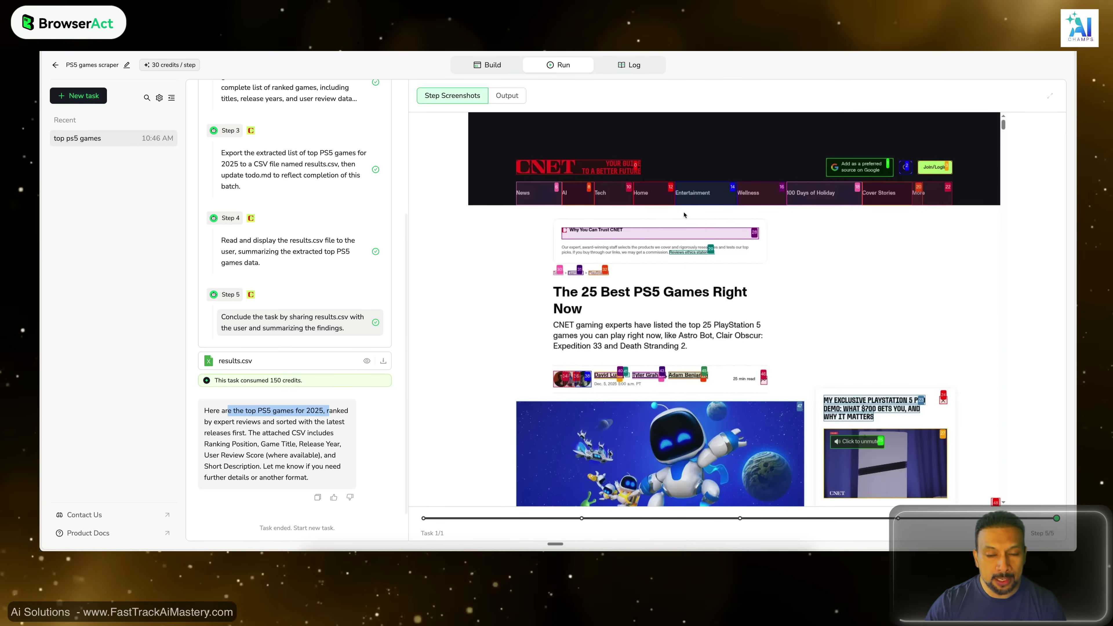
Download the top ps5 games run's result file, results (1).csv, from the activity log and preview it.
click(641, 65)
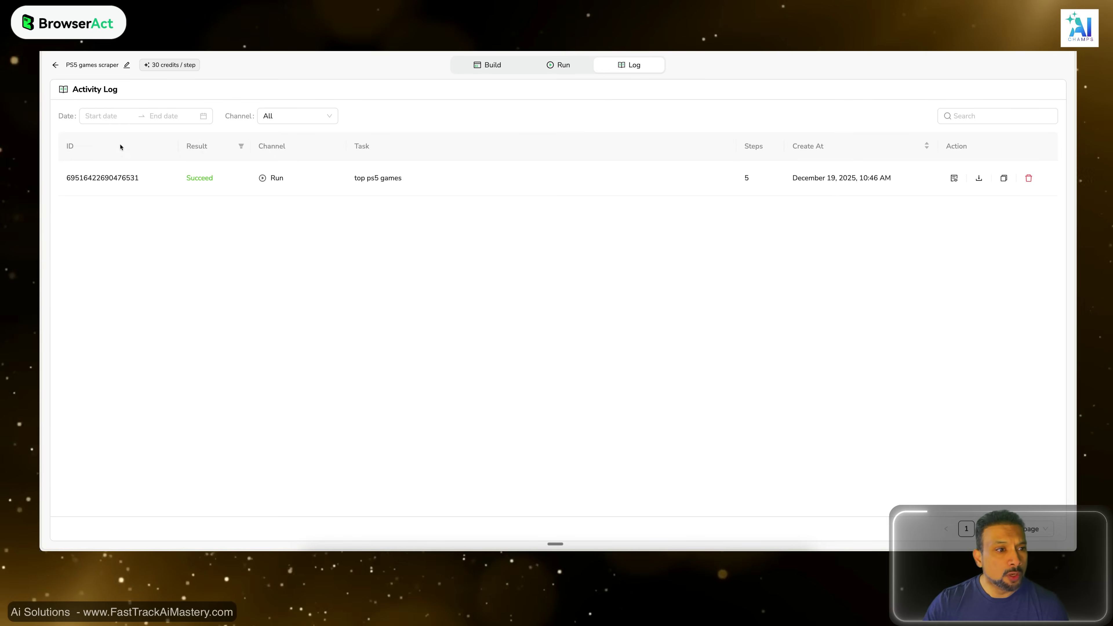
click(207, 178)
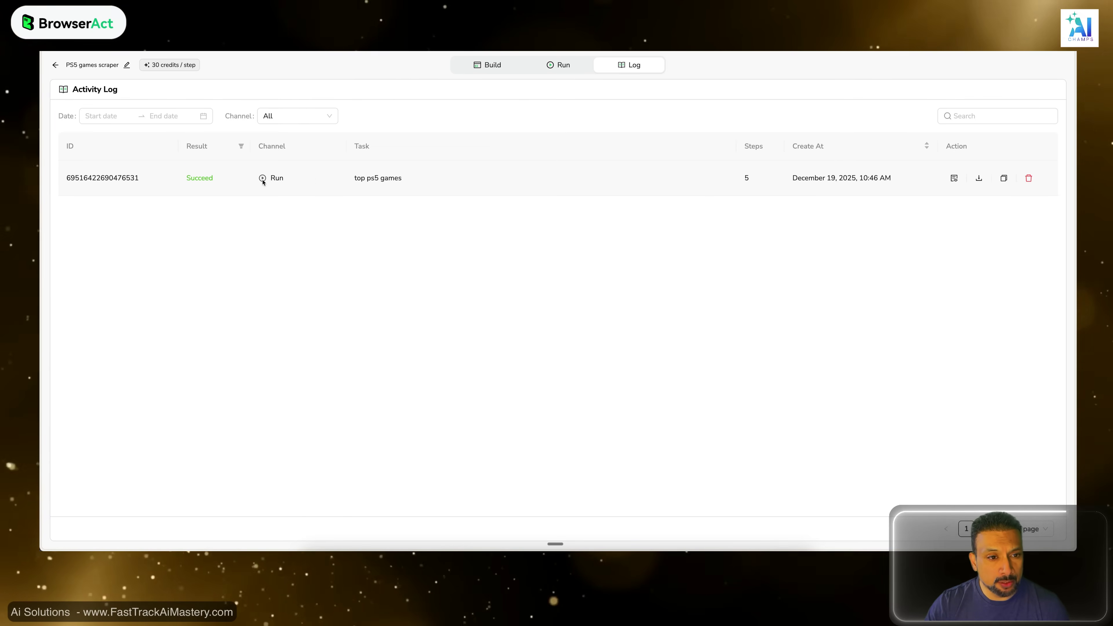
double_click(349, 178)
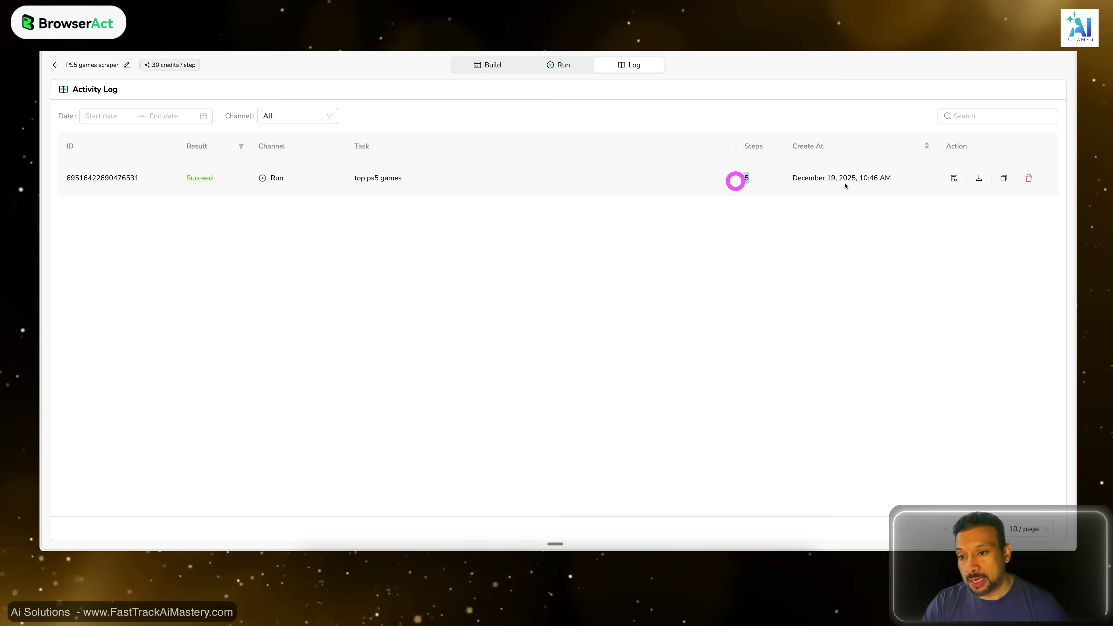
drag(792, 177, 867, 178)
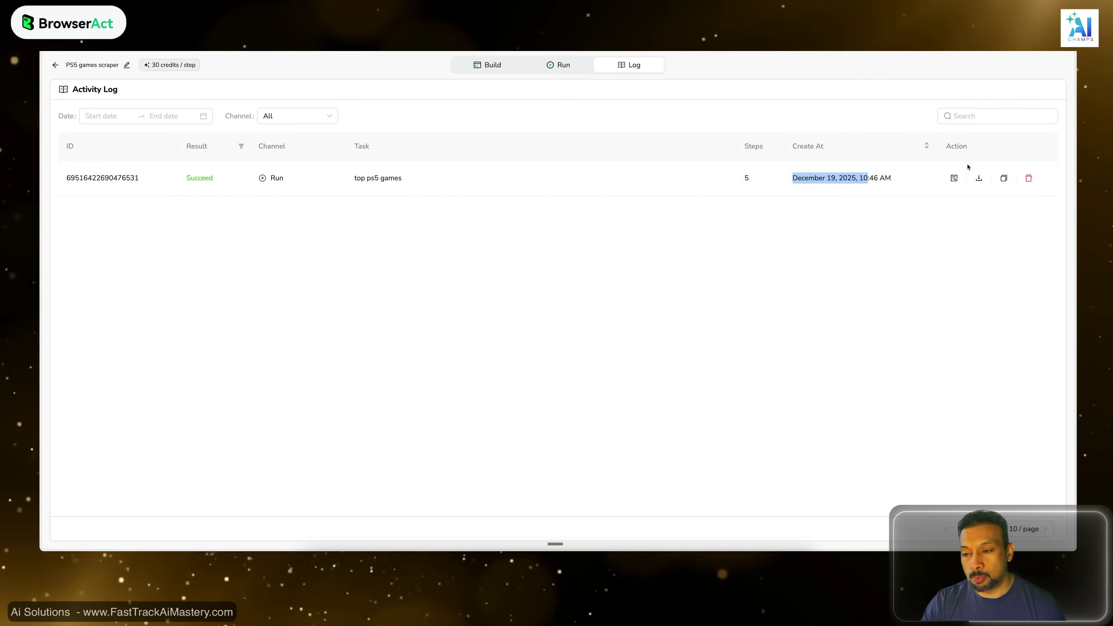
click(980, 178)
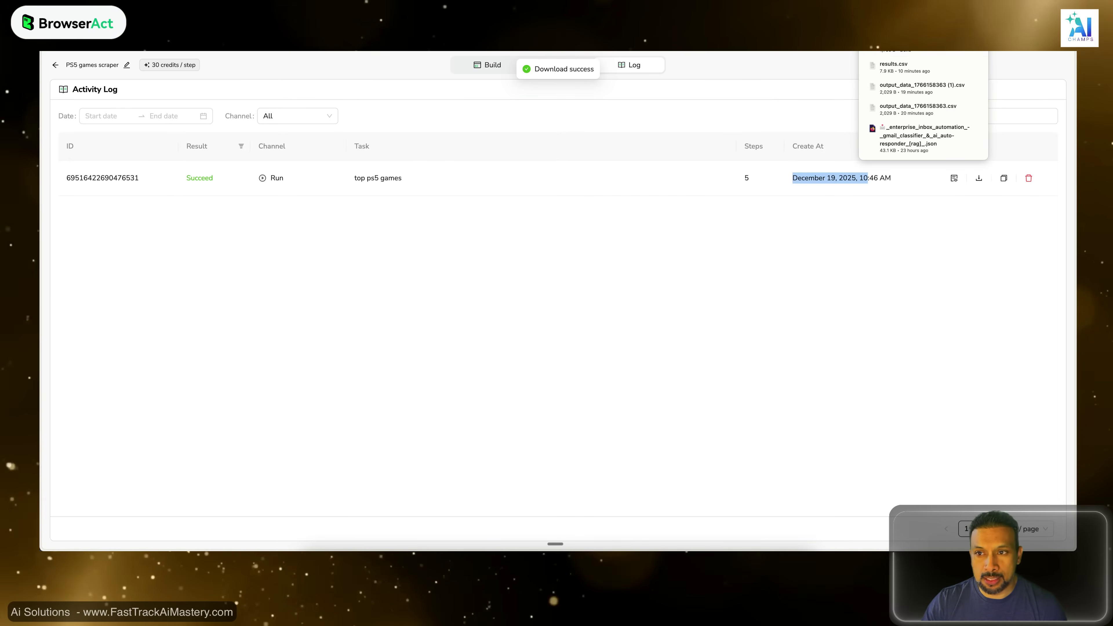
click(959, 43)
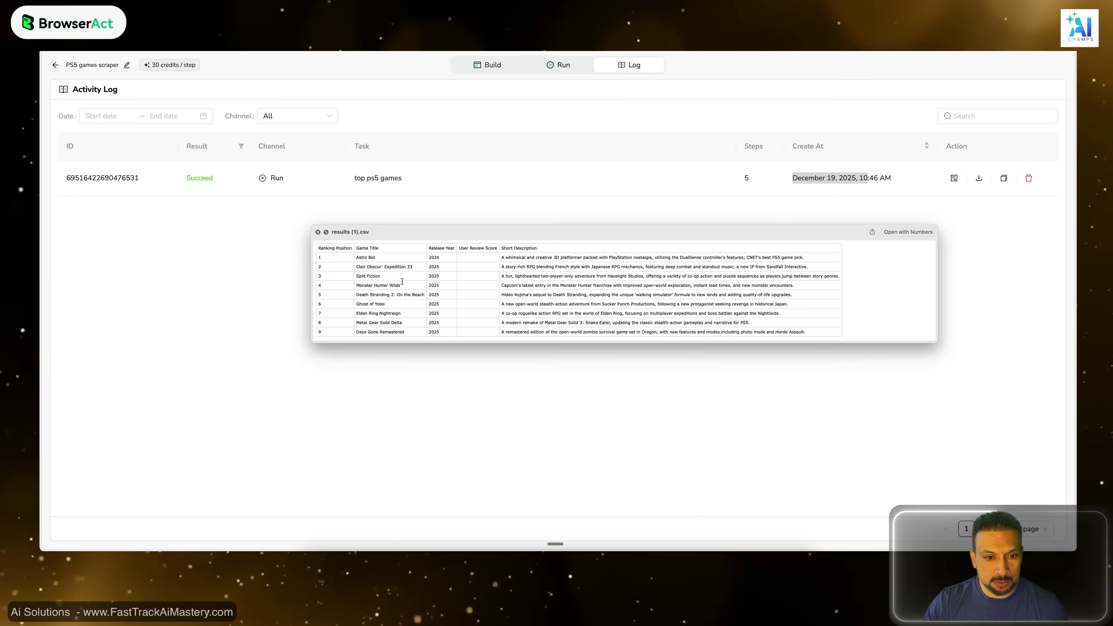
key(space)
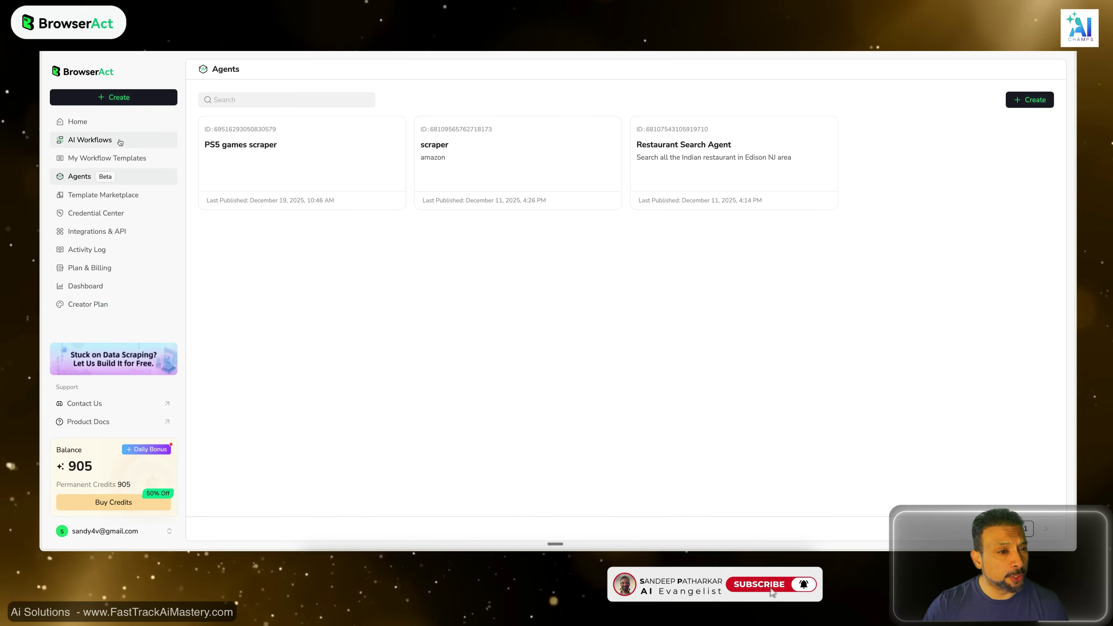
Create an AI workflow named 'test' with the description 'just testing'.
click(113, 140)
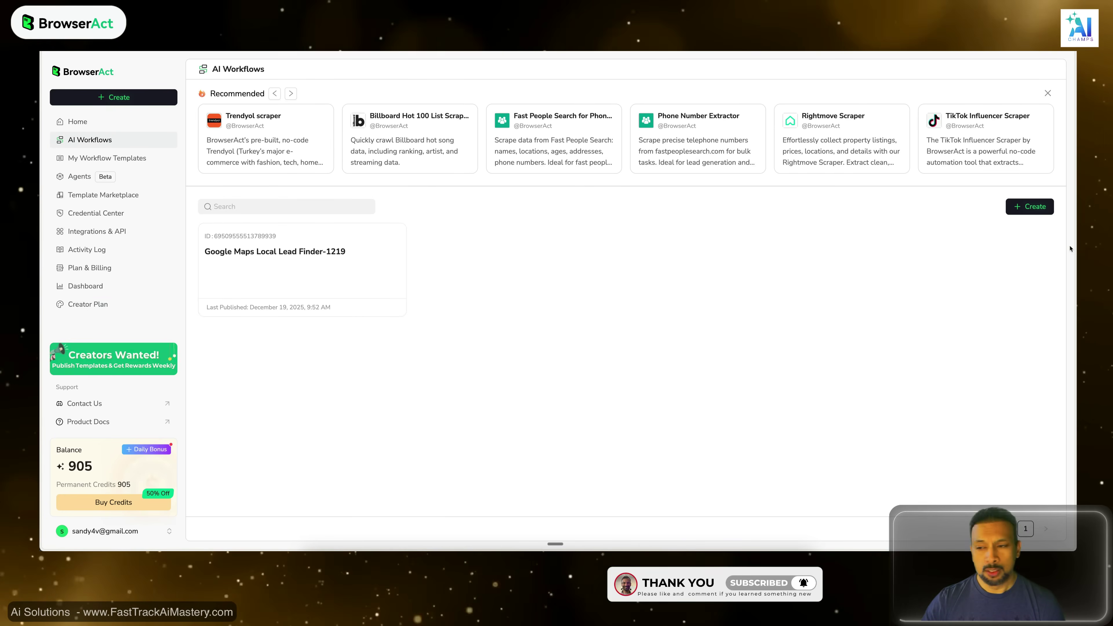
click(1030, 206)
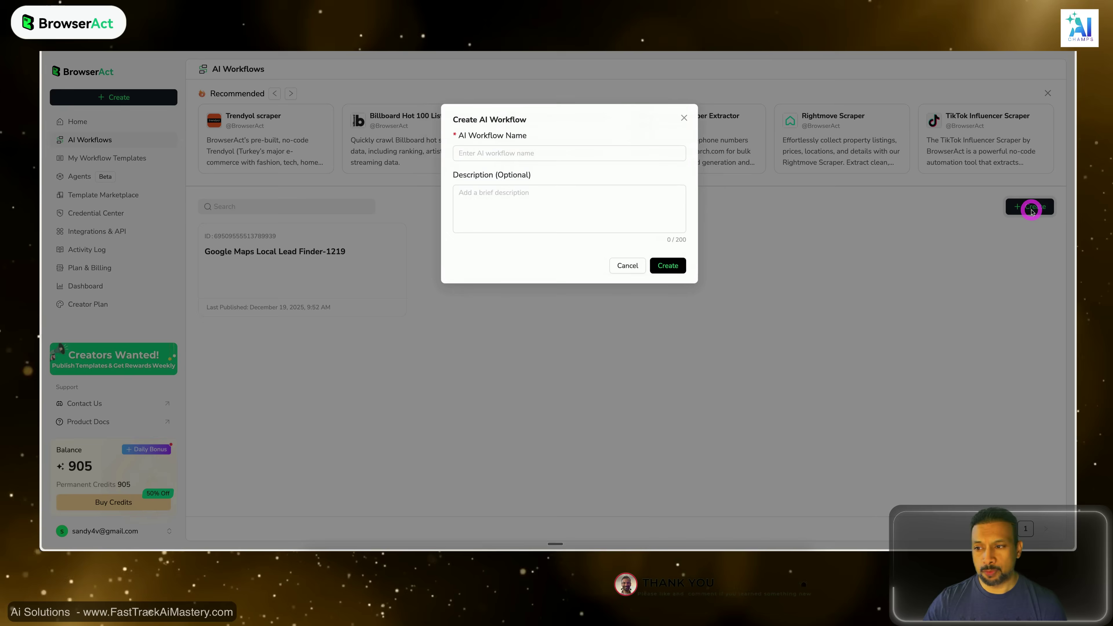
click(510, 149)
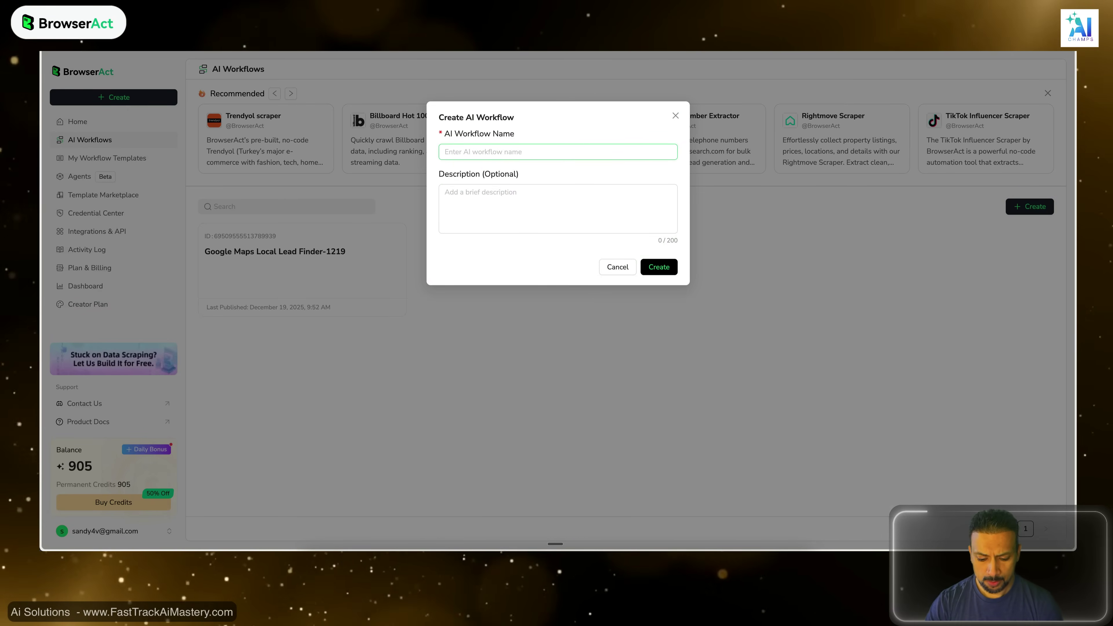
text(test)
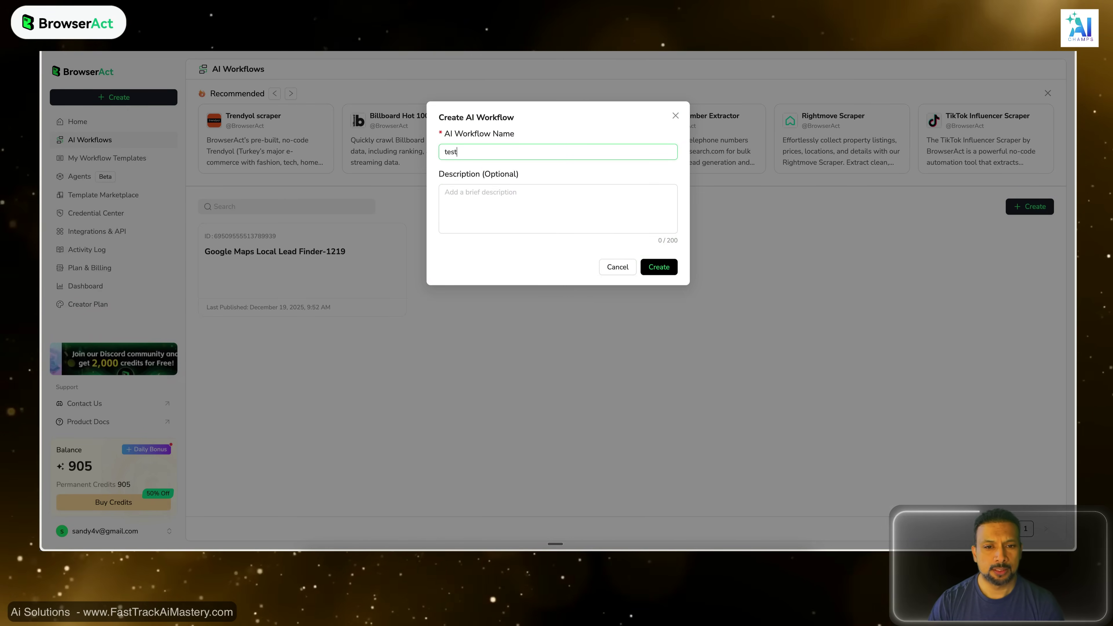
click(551, 207)
text(just test)
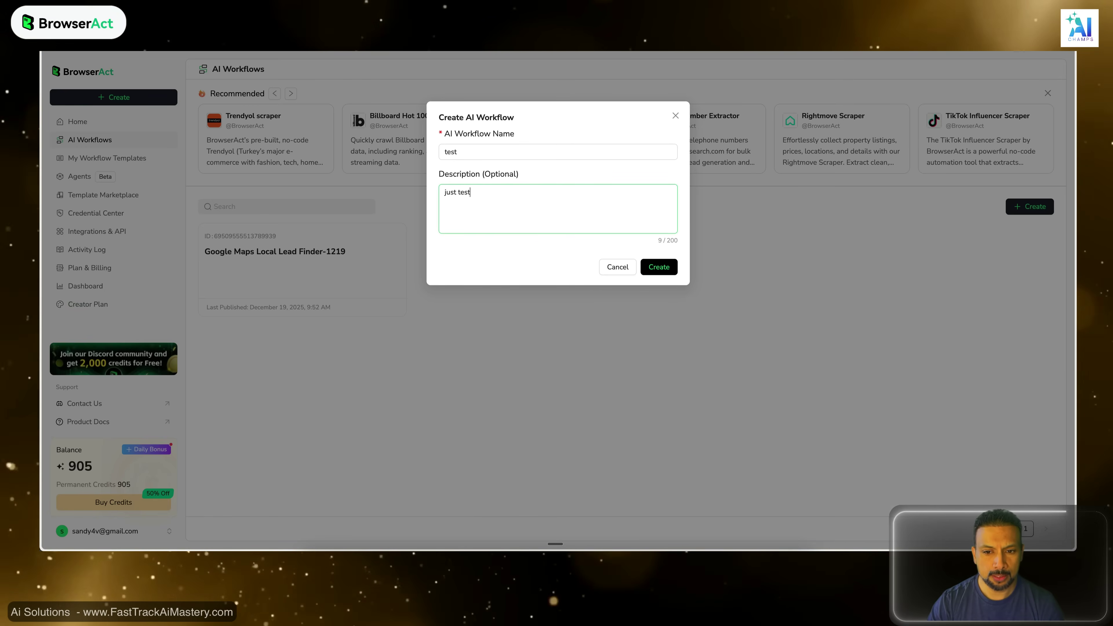
text(ing)
click(659, 267)
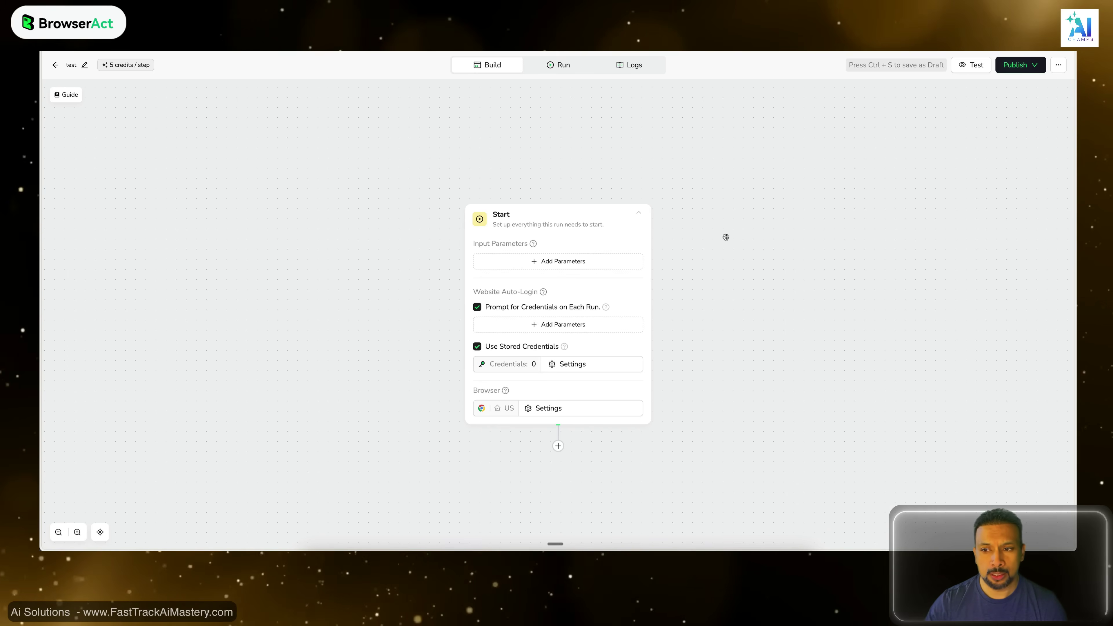
Add a 'limit' input parameter to the Start node with default value 10.
scroll(726, 237, down, 2)
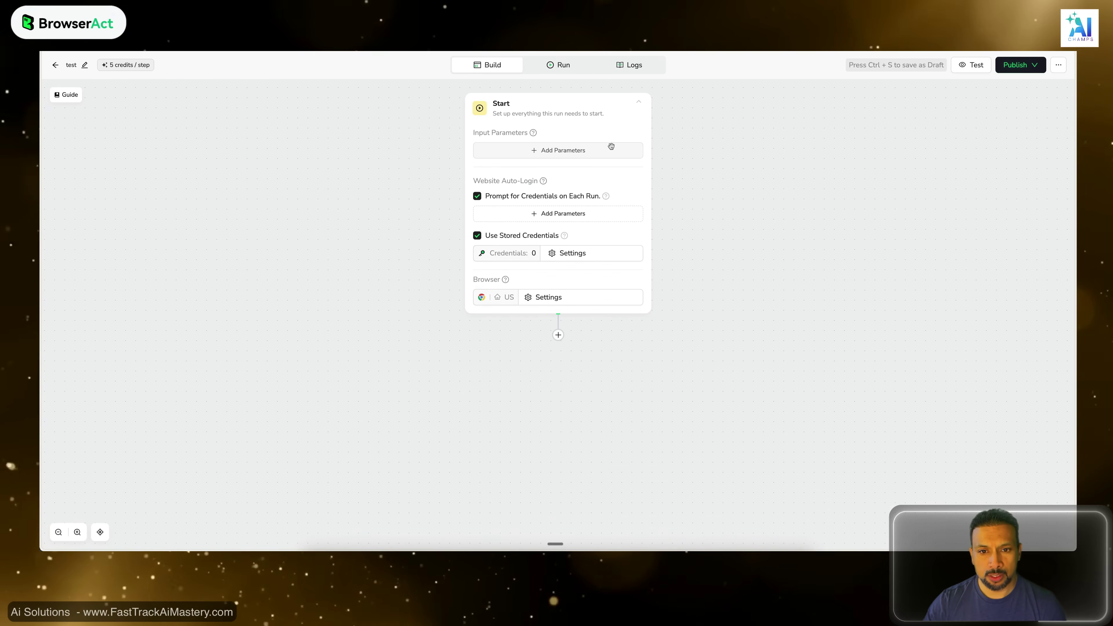
click(600, 150)
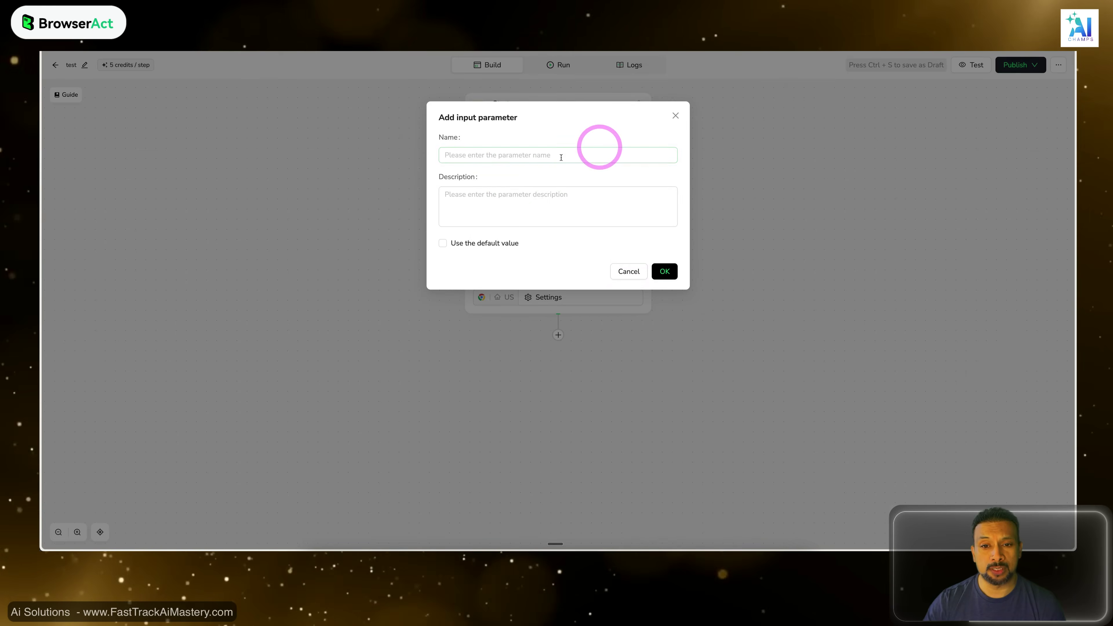
click(562, 154)
text(10)
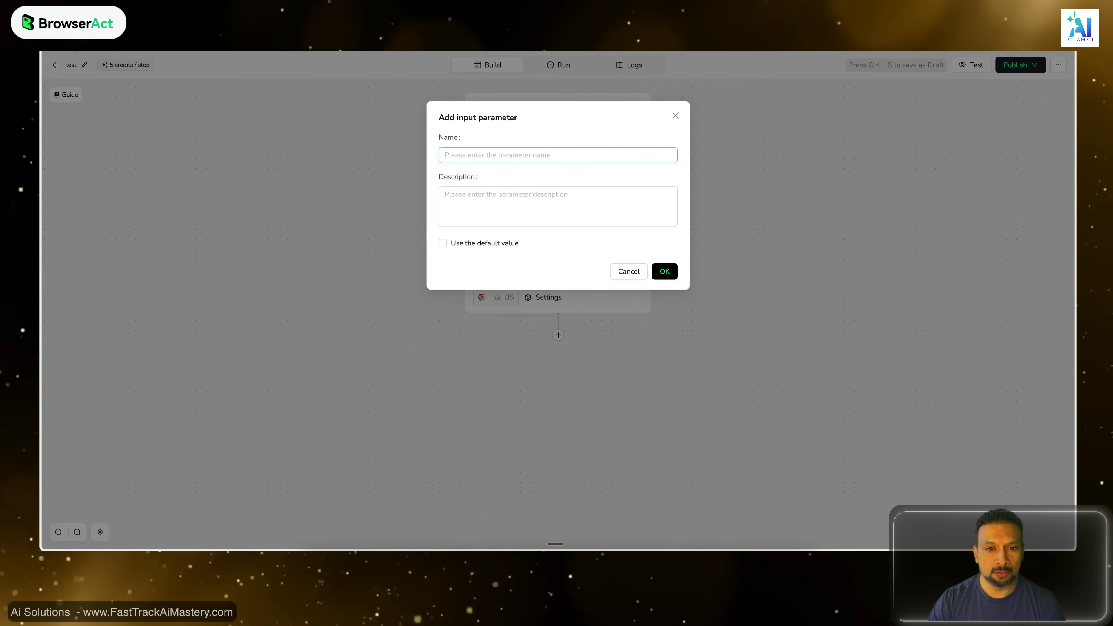
text(limi)
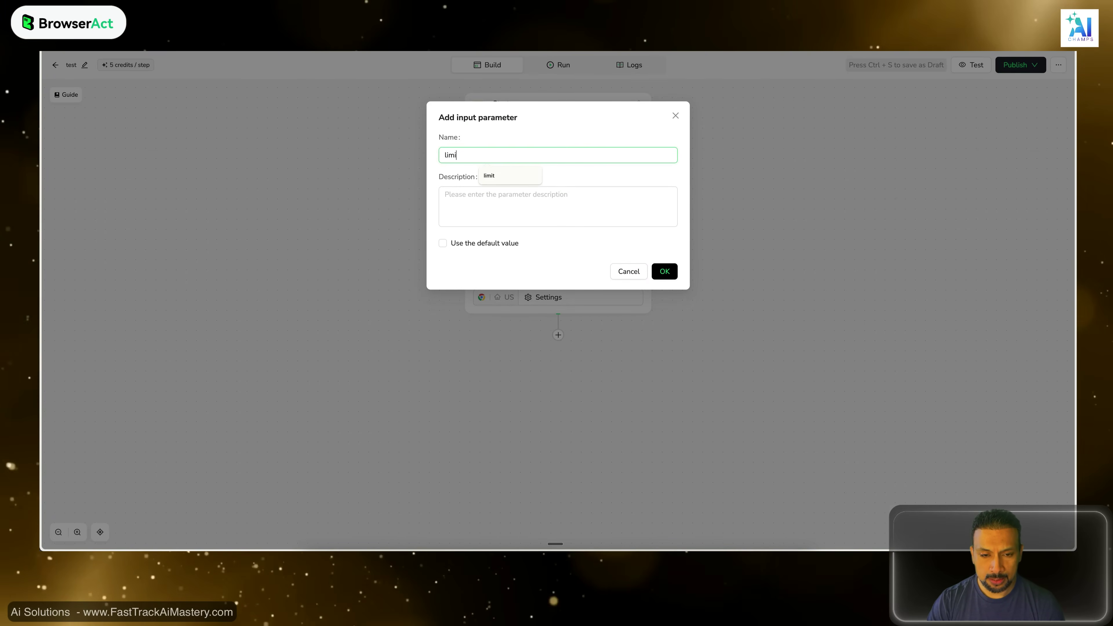
text(t)
click(537, 209)
click(480, 242)
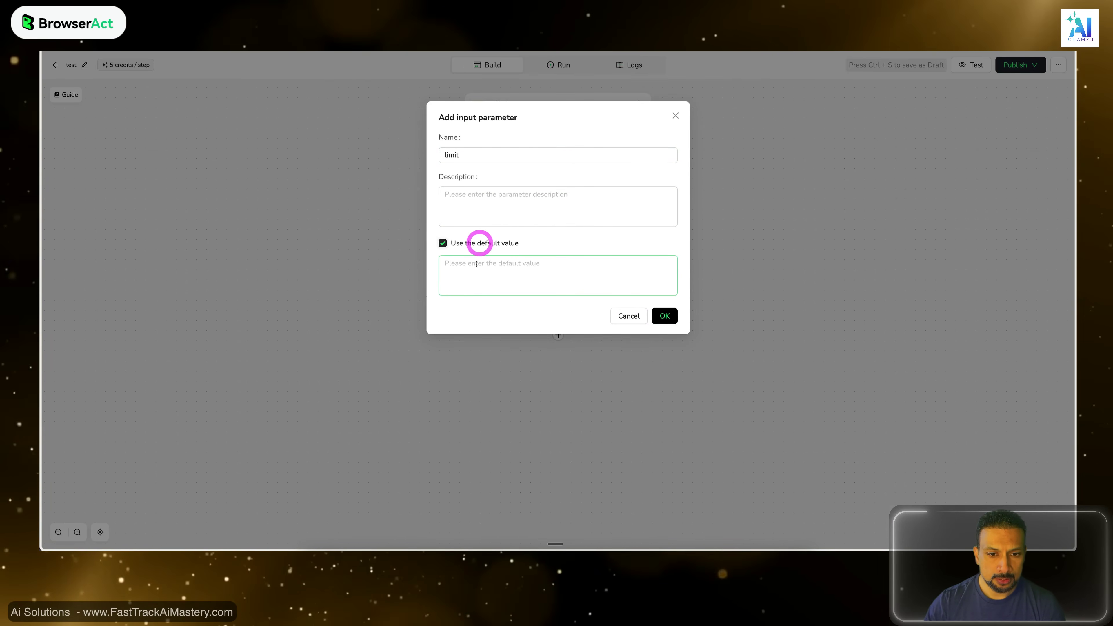
click(476, 265)
text(10)
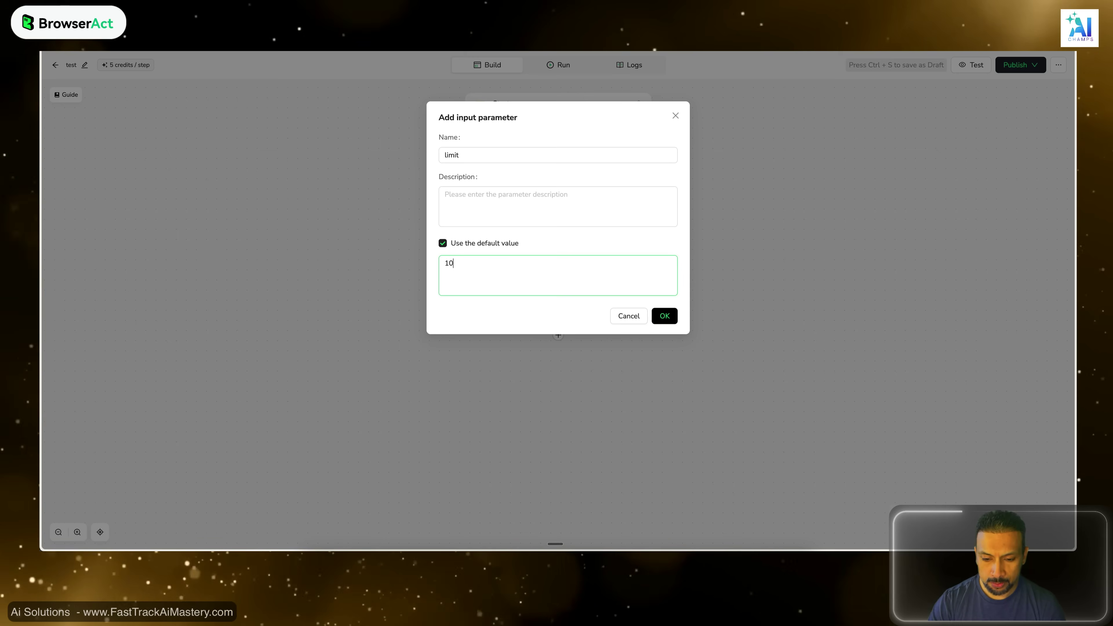
click(664, 316)
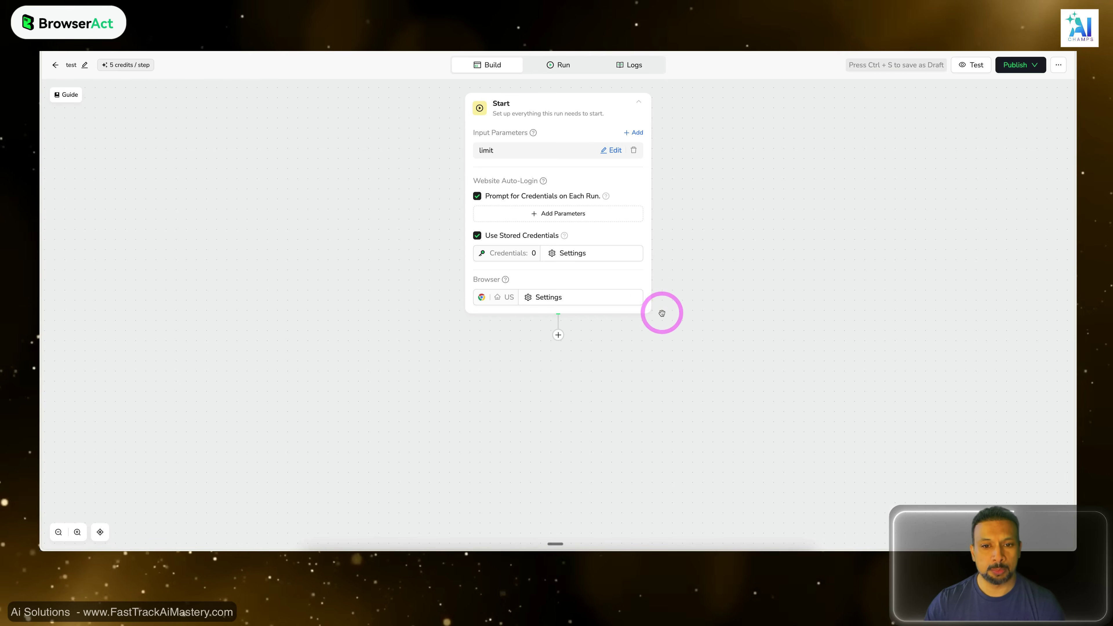
click(639, 132)
click(497, 156)
text(url)
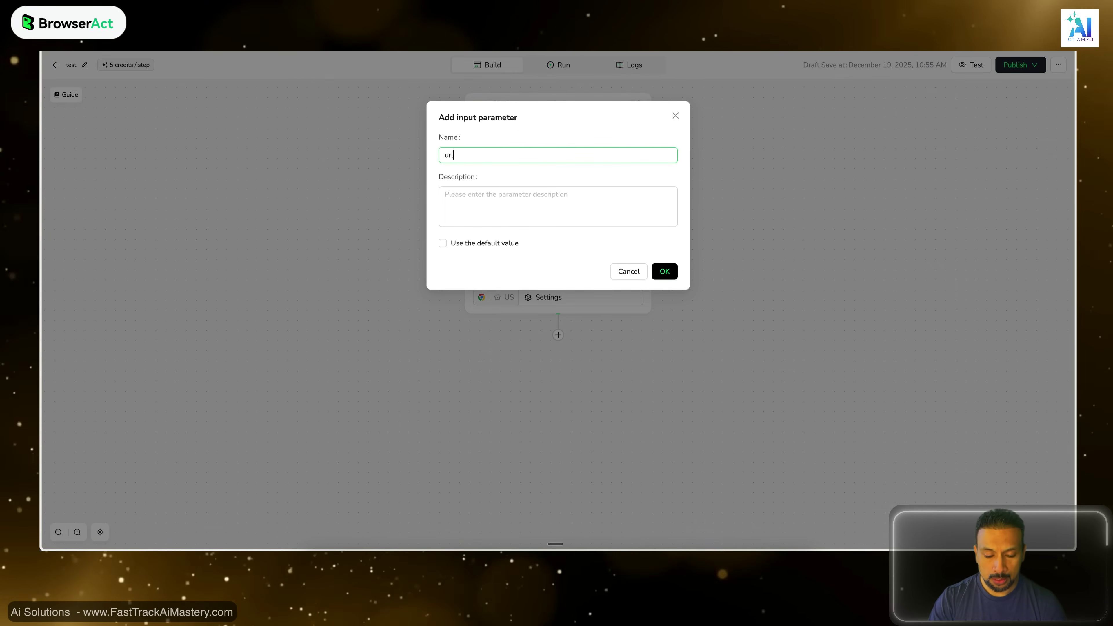
click(473, 244)
click(484, 263)
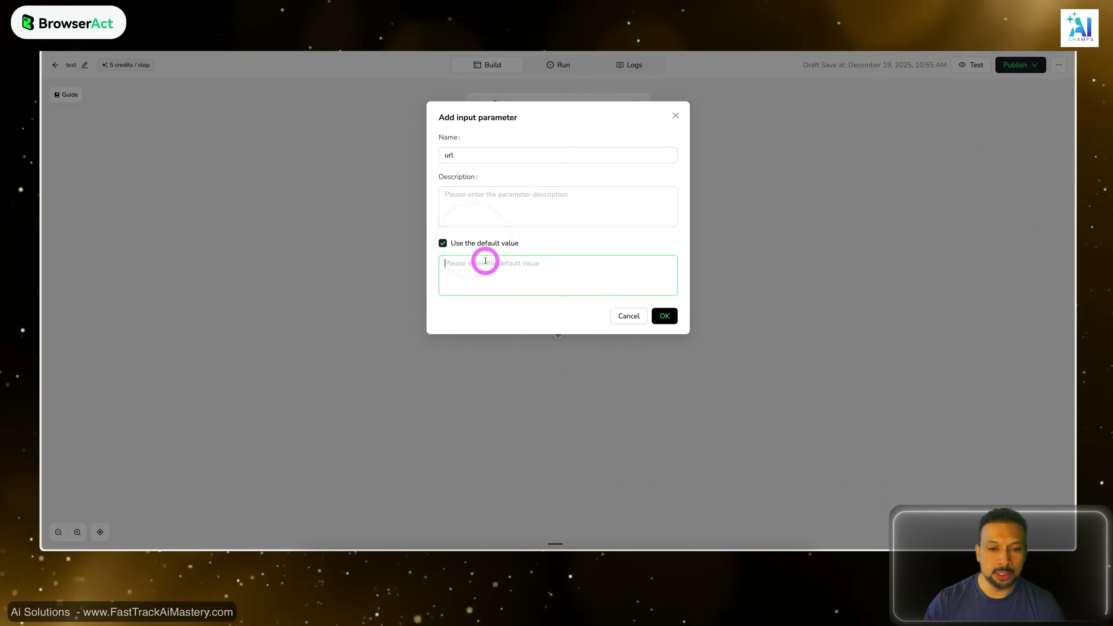
text(www.ama)
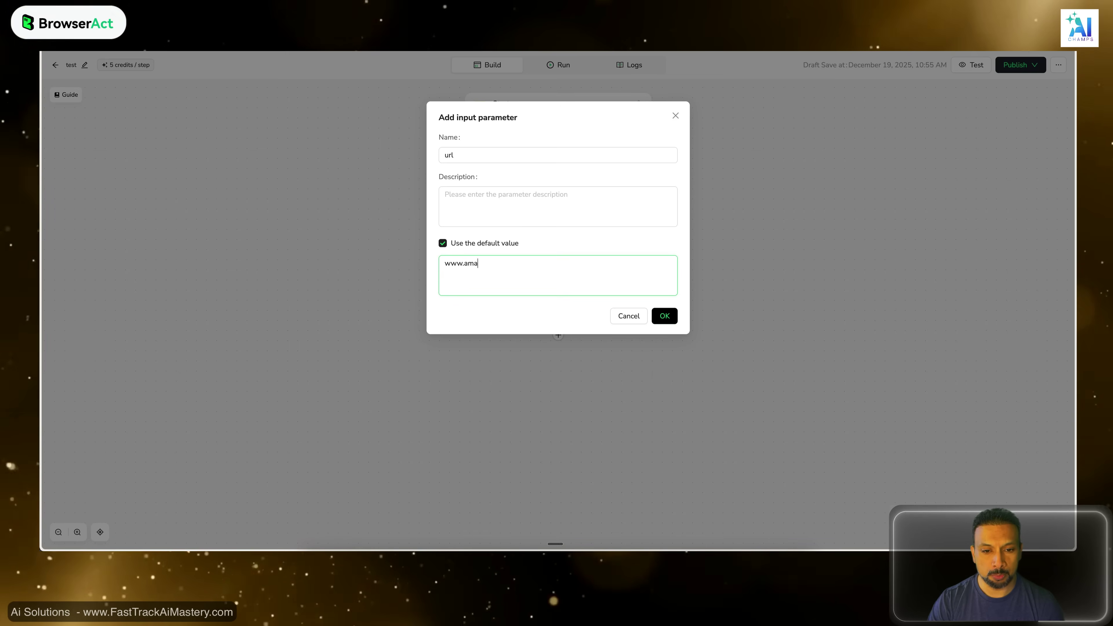
text(zon.com)
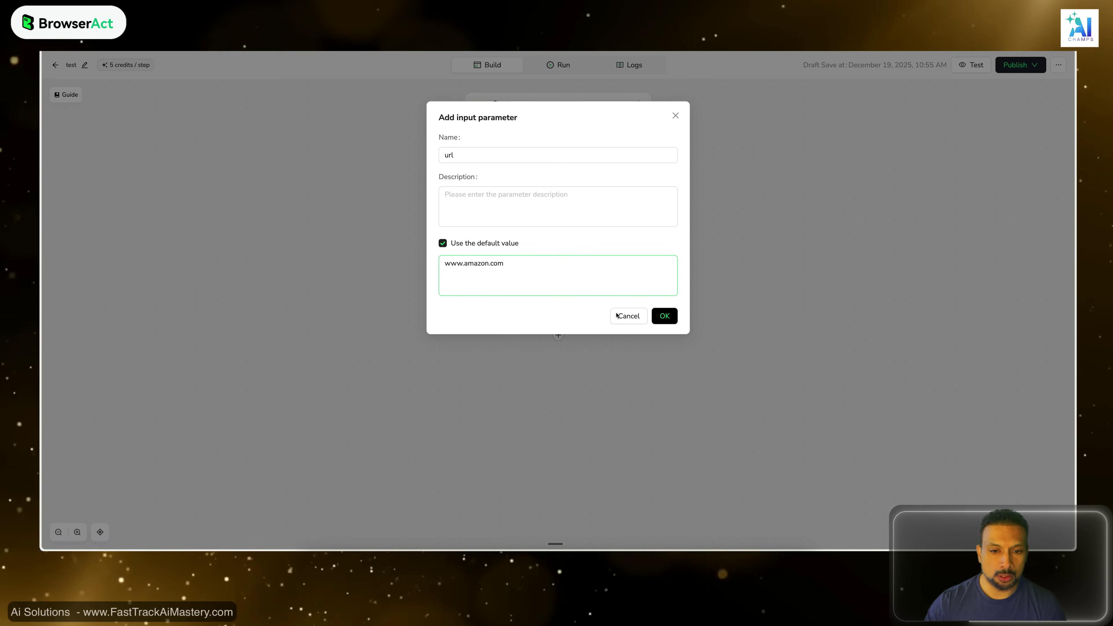
click(662, 314)
Begin a website login credential named 'ama', then cancel it.
click(791, 265)
scroll(559, 229, down, 1)
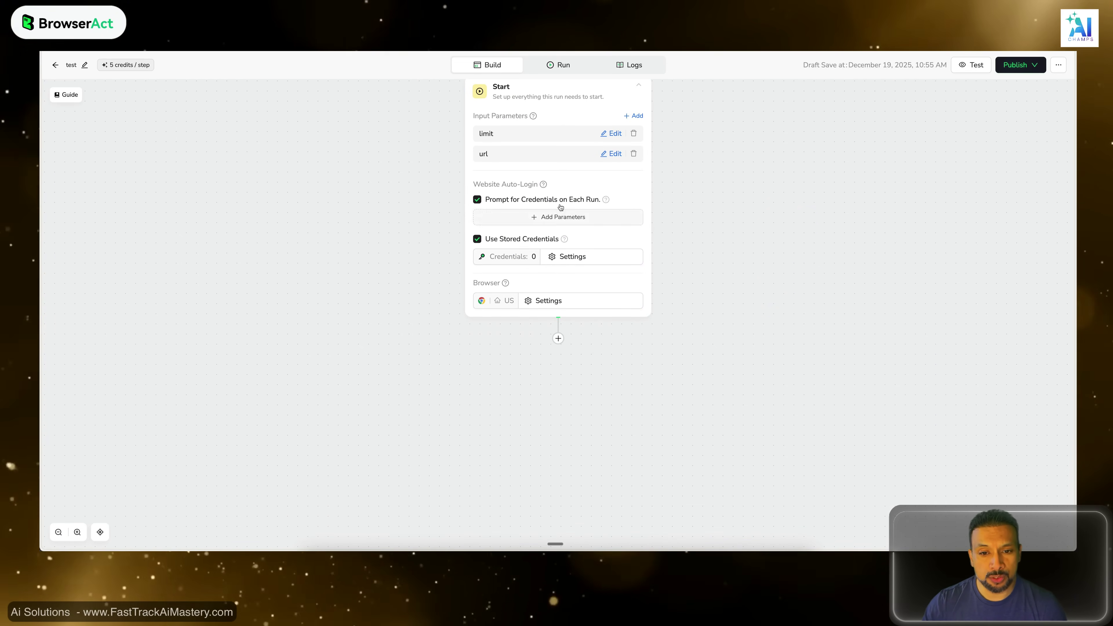
click(553, 217)
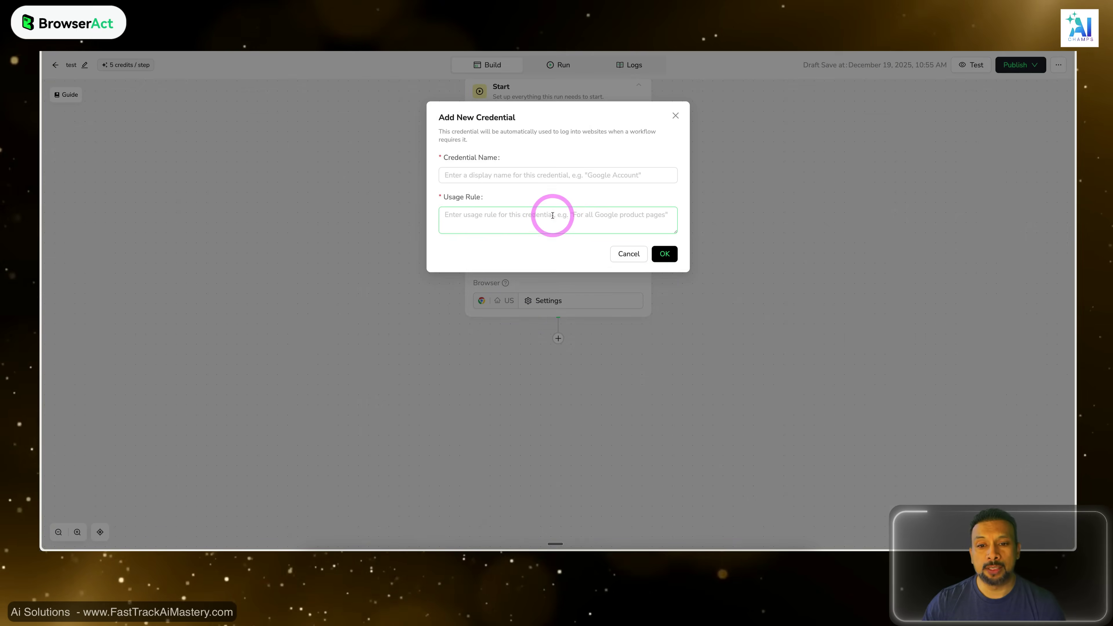
click(495, 172)
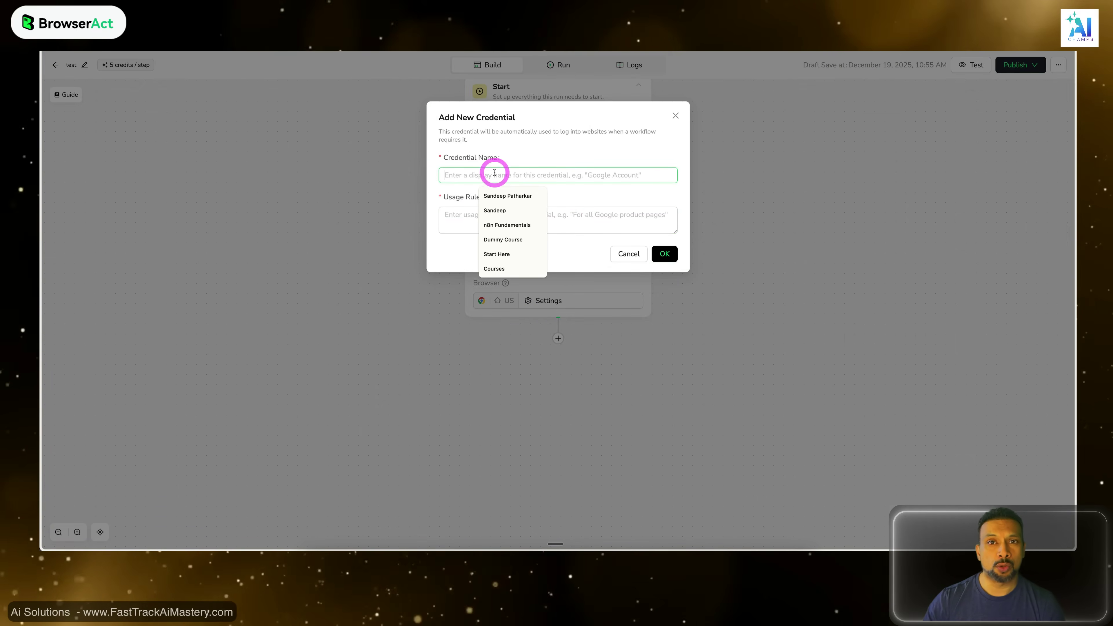
text(ama)
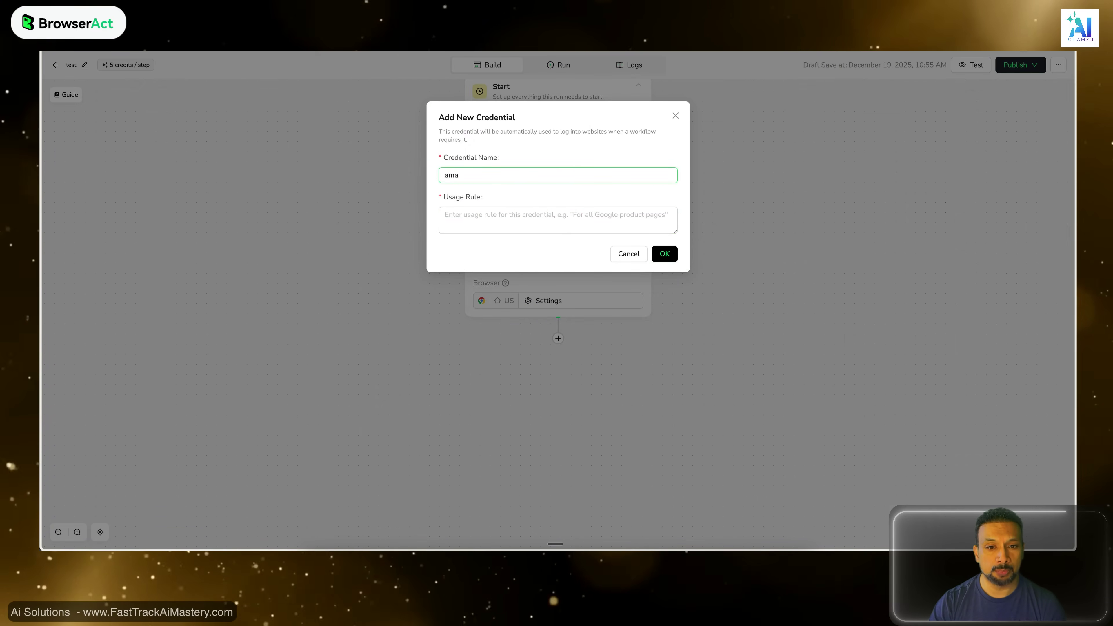
click(637, 252)
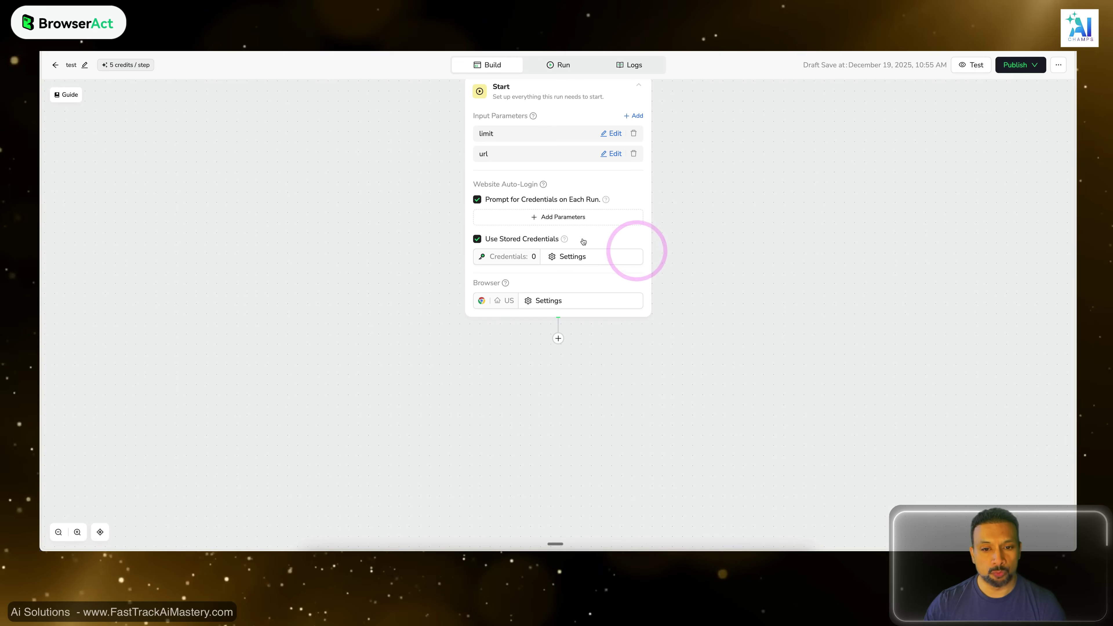
scroll(584, 241, down, 1)
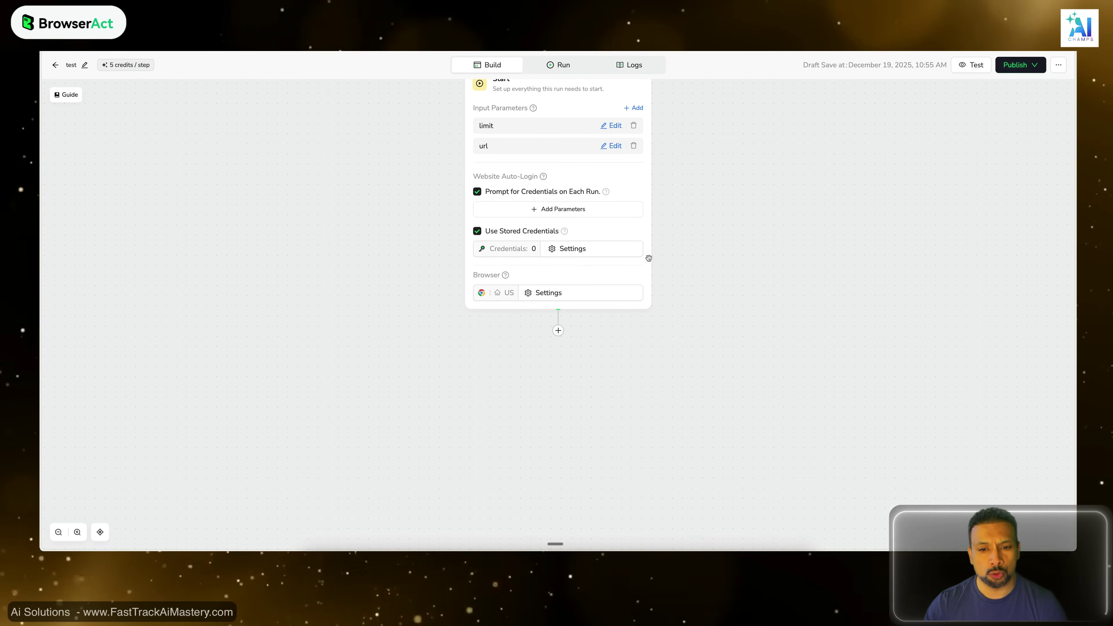
Add a Visit Page step after Start that opens the url parameter.
click(560, 337)
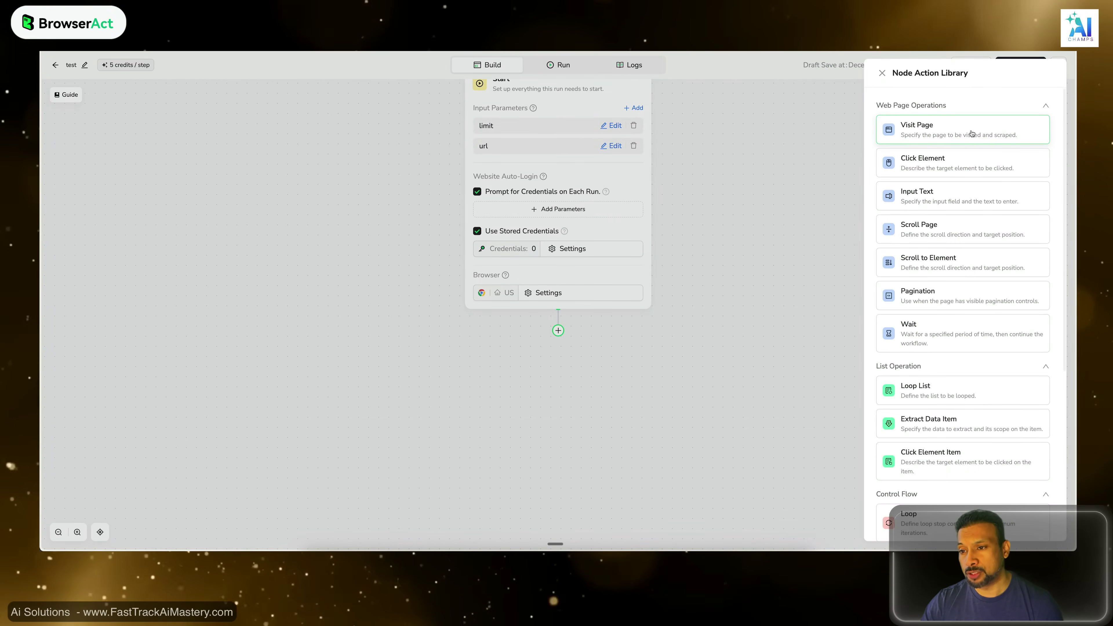
click(955, 131)
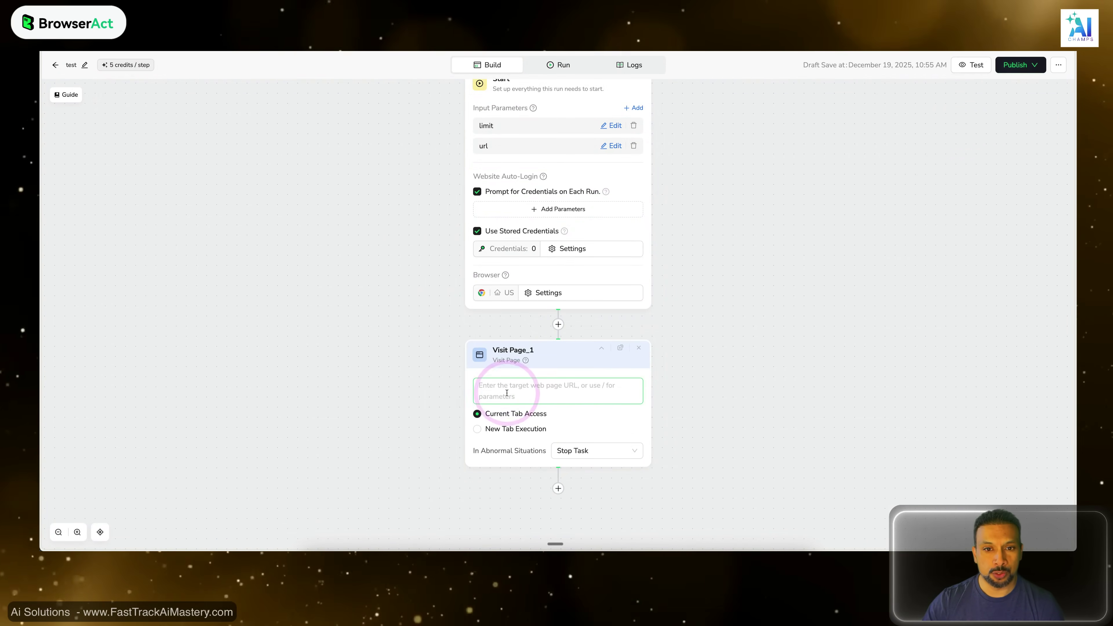
text(/url)
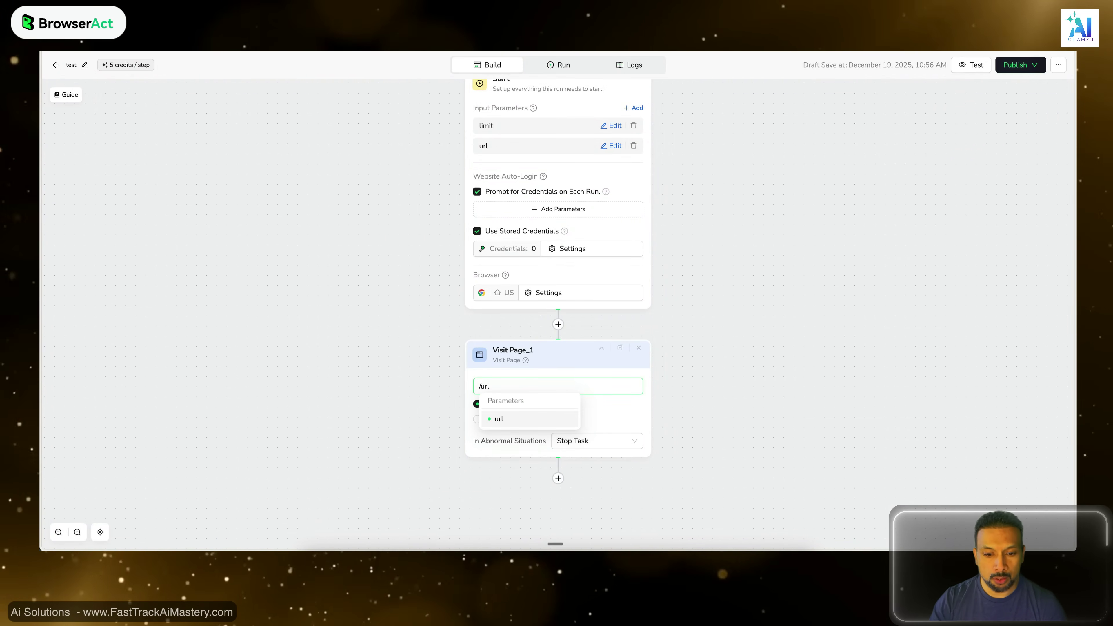
click(503, 421)
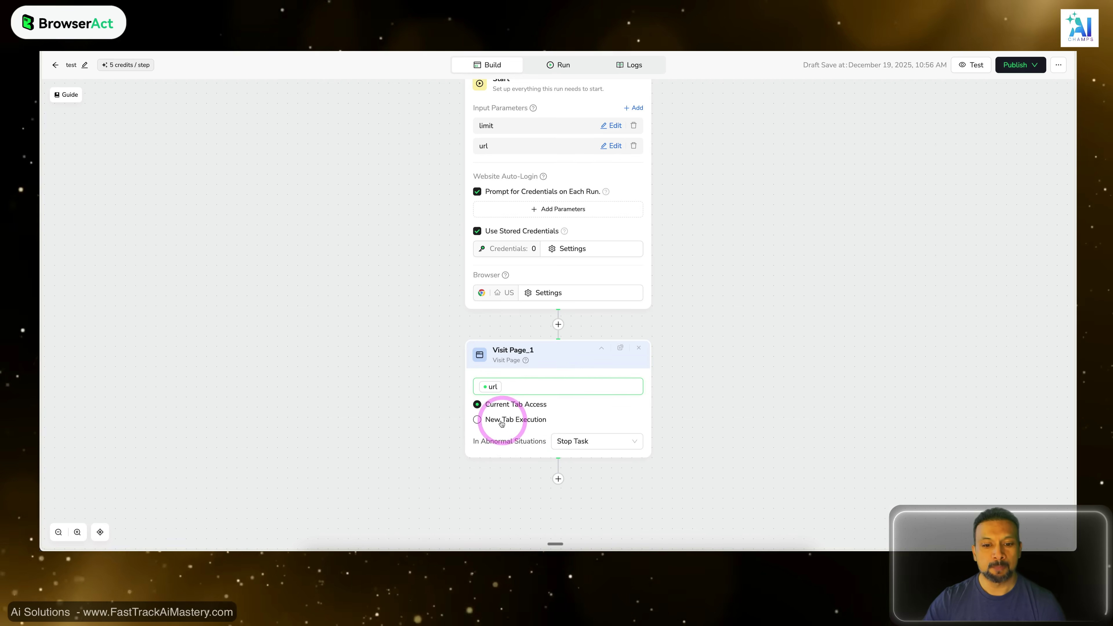
scroll(548, 423, down, 2)
Add an Input Text step after Visit Page_1 and begin describing its target field.
click(558, 425)
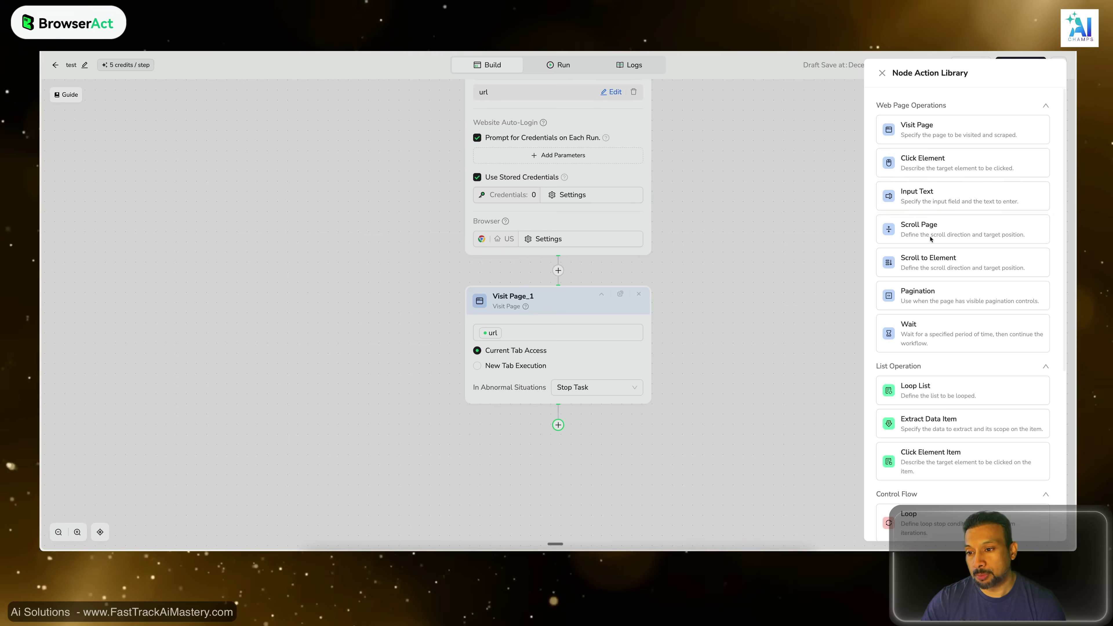
click(917, 193)
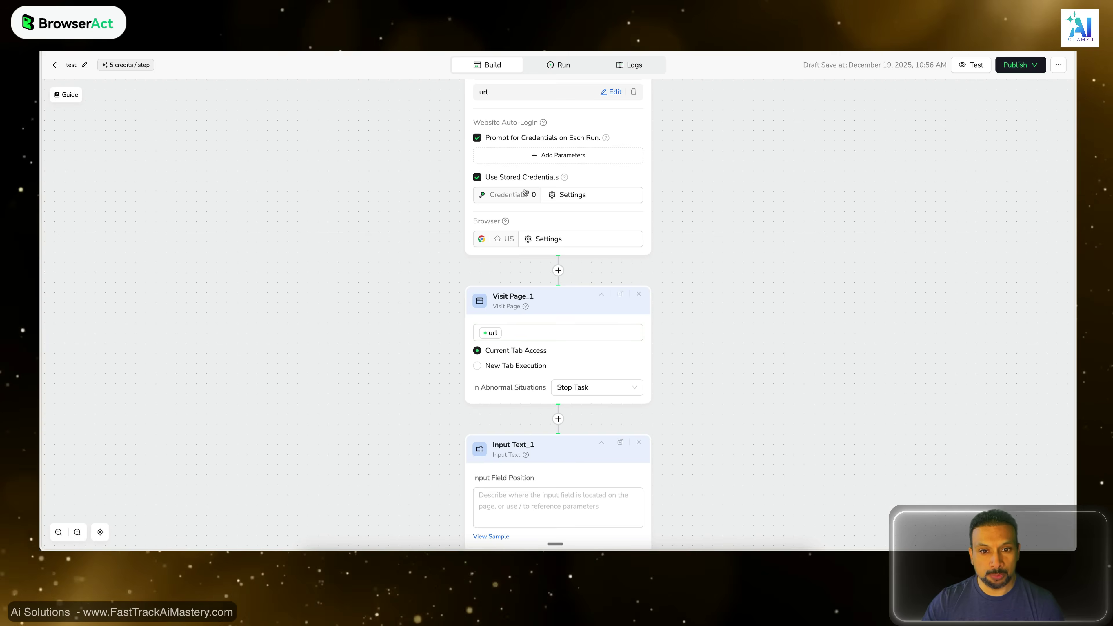
click(572, 508)
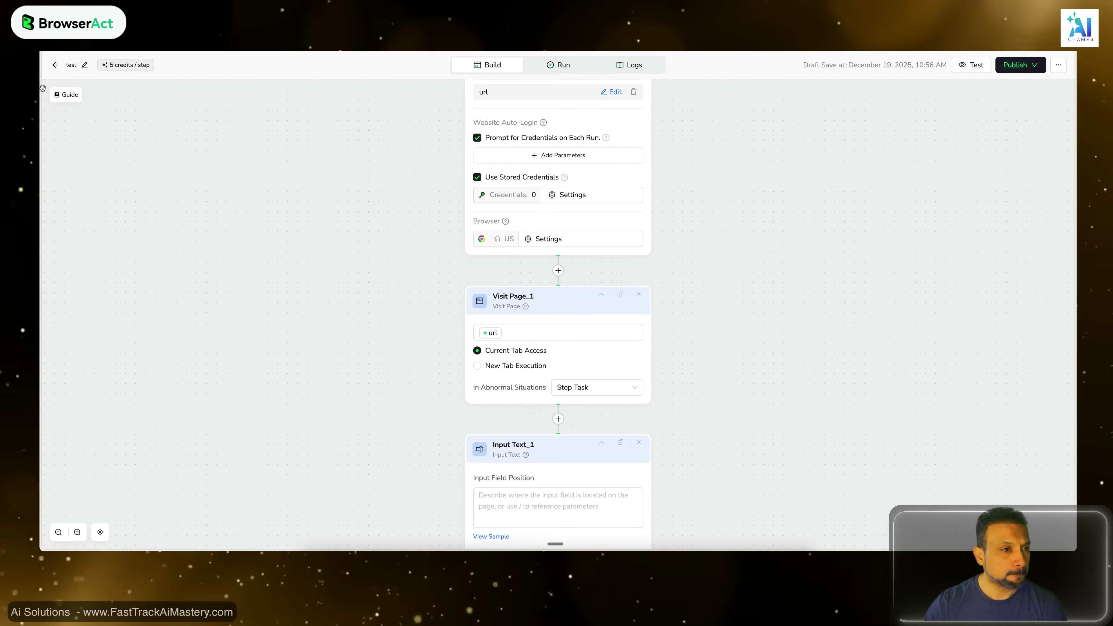
Return to the workflows list and browse the Template Marketplace for the Amazon Best Sellers Scraper.
click(53, 64)
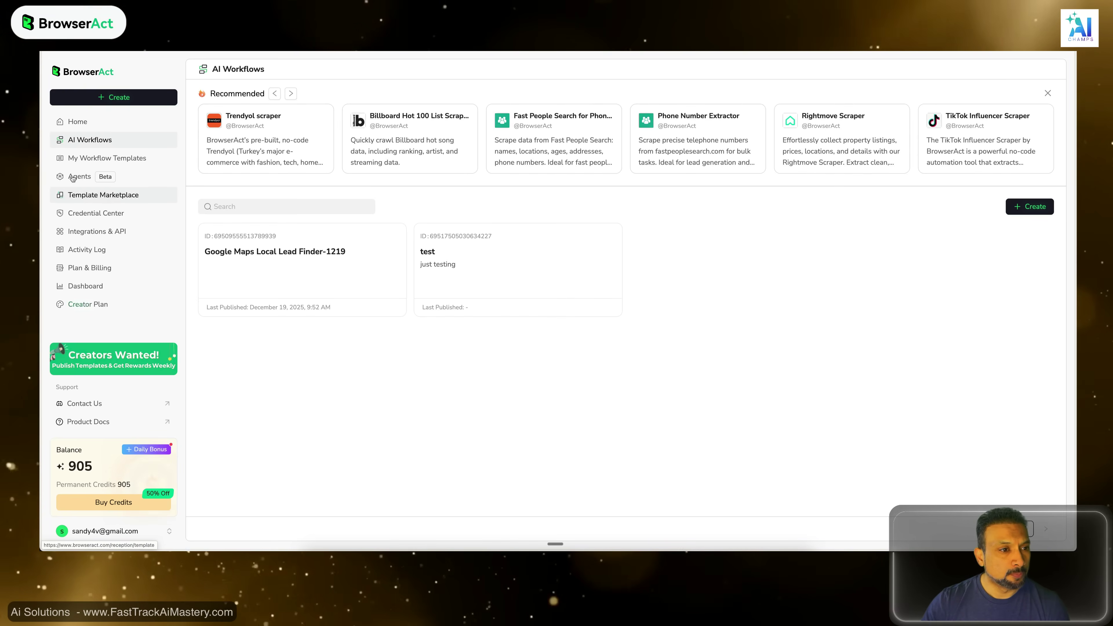
click(93, 195)
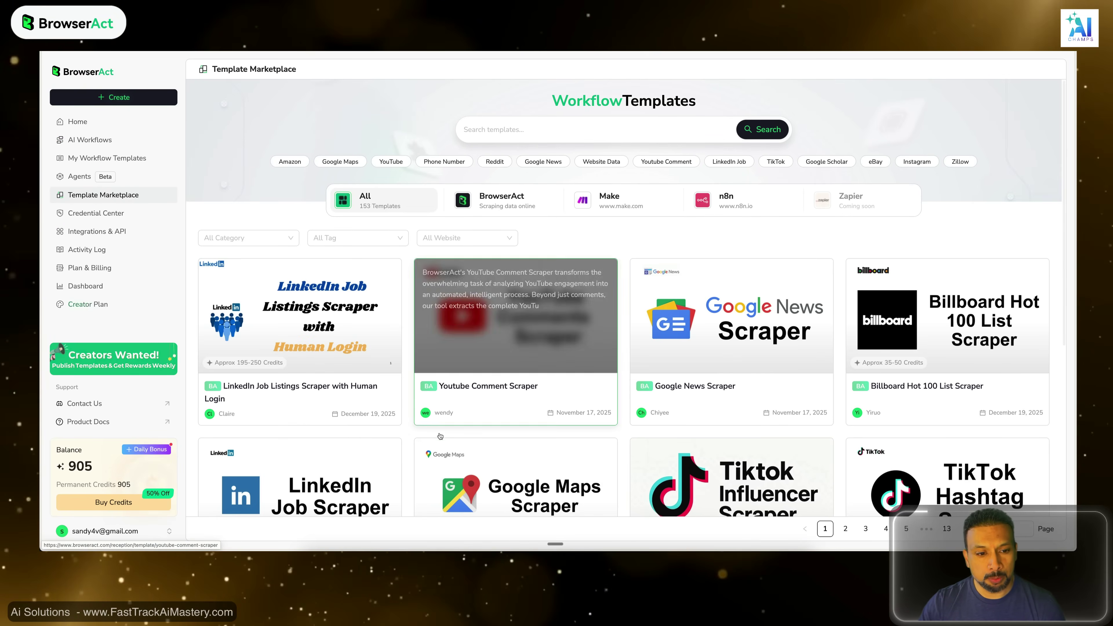
scroll(440, 436, down, 3)
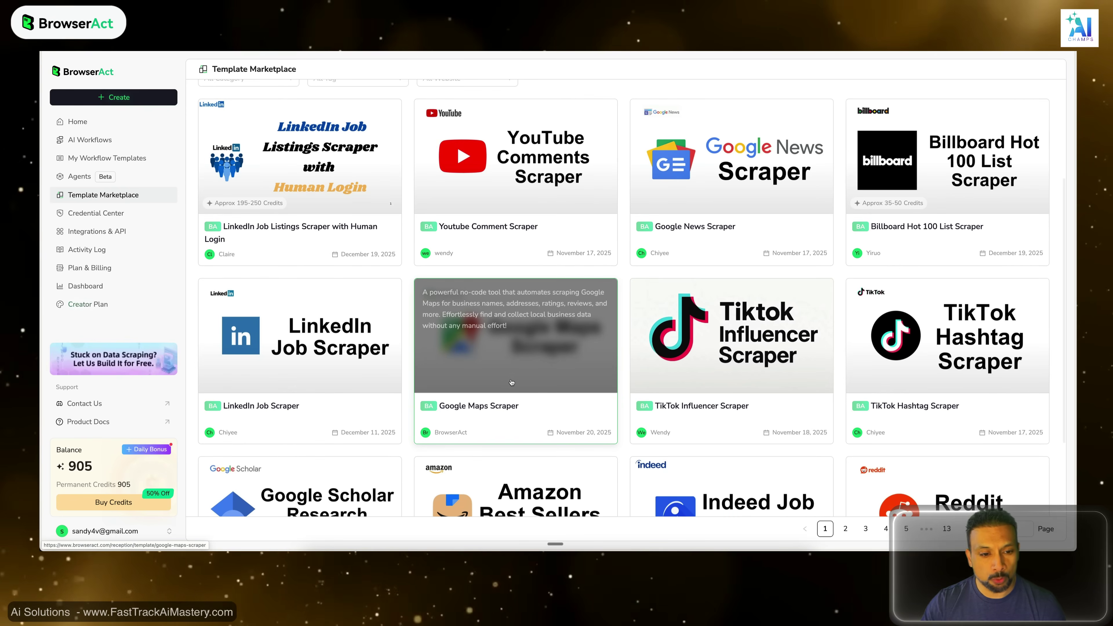
scroll(526, 386, down, 2)
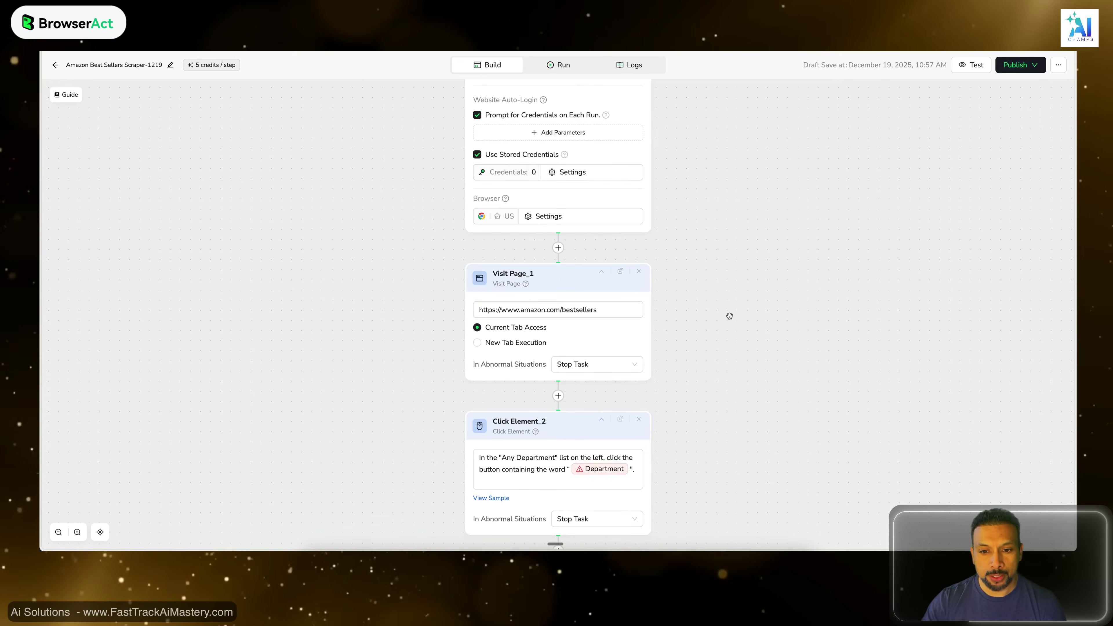
Scroll through the Visit Page, Click Element, Loop, Extract Data, Pagination and Finish nodes.
scroll(729, 317, down, 1)
scroll(785, 254, up, 2)
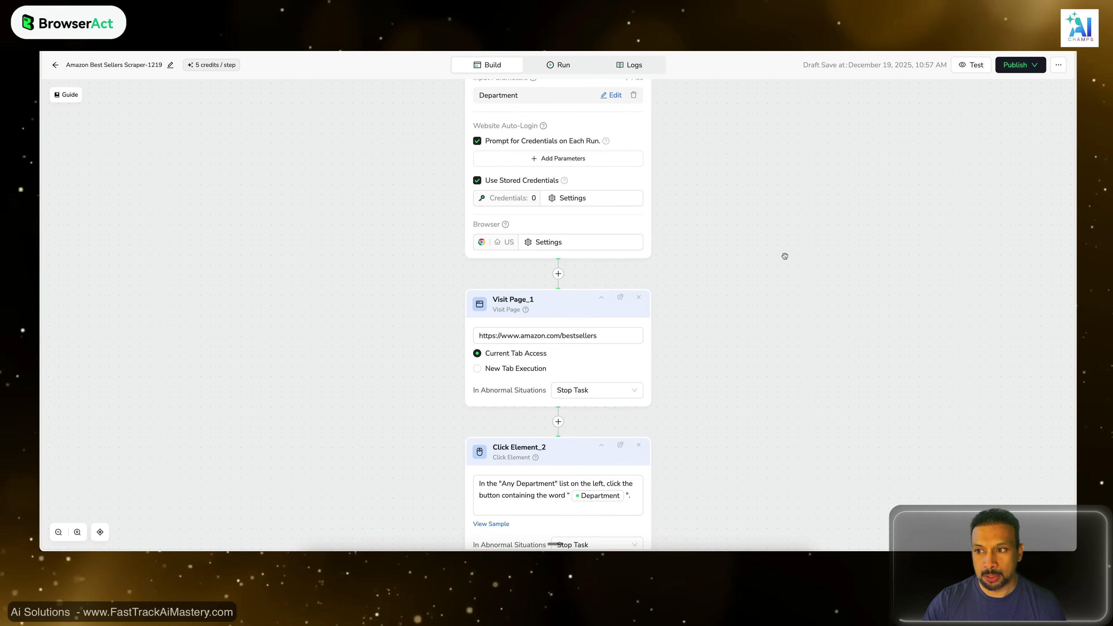
click(795, 221)
scroll(795, 224, up, 3)
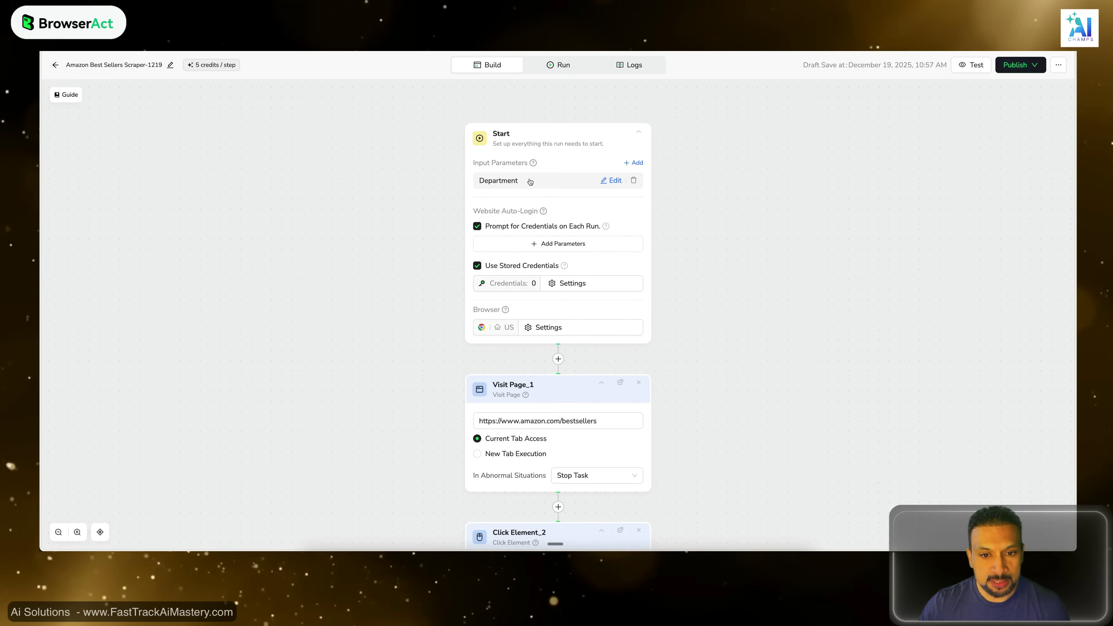
scroll(649, 360, down, 1)
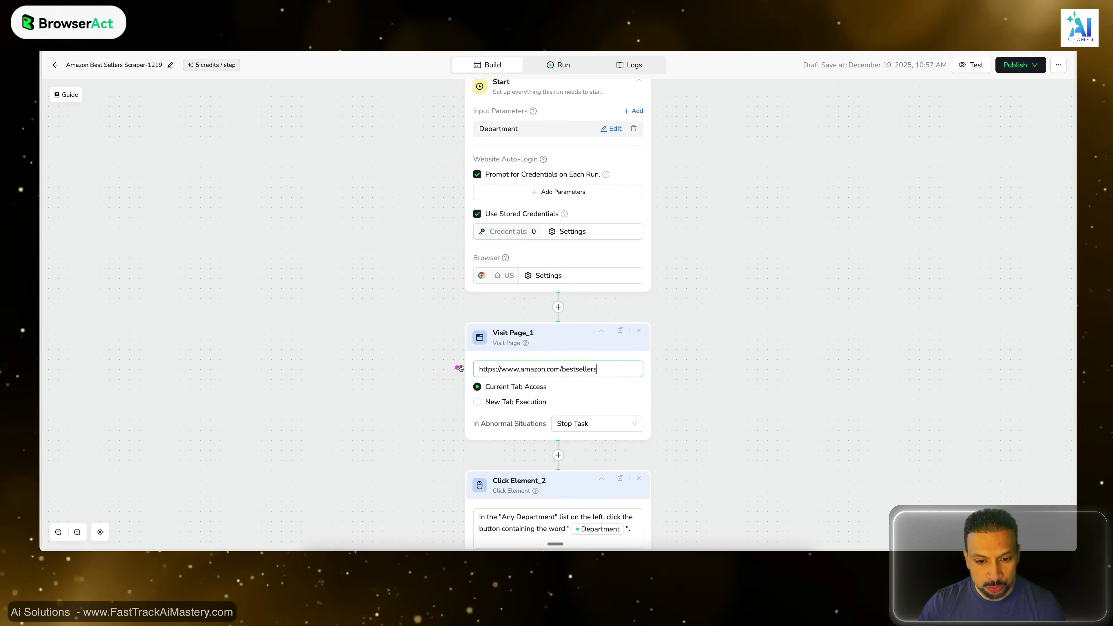
scroll(455, 369, down, 3)
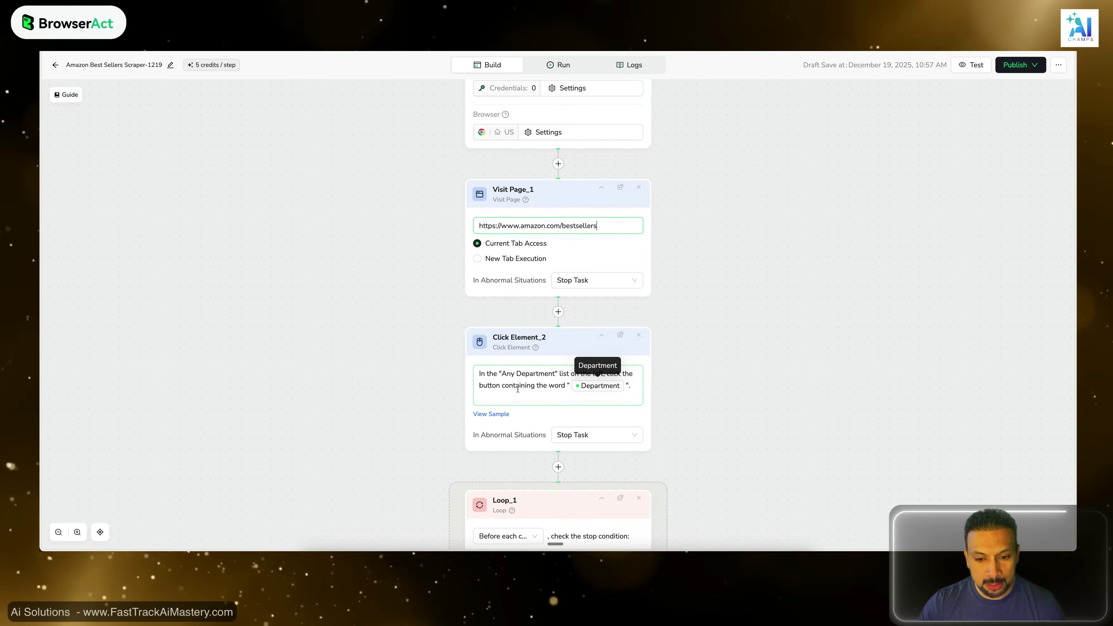
scroll(759, 317, down, 8)
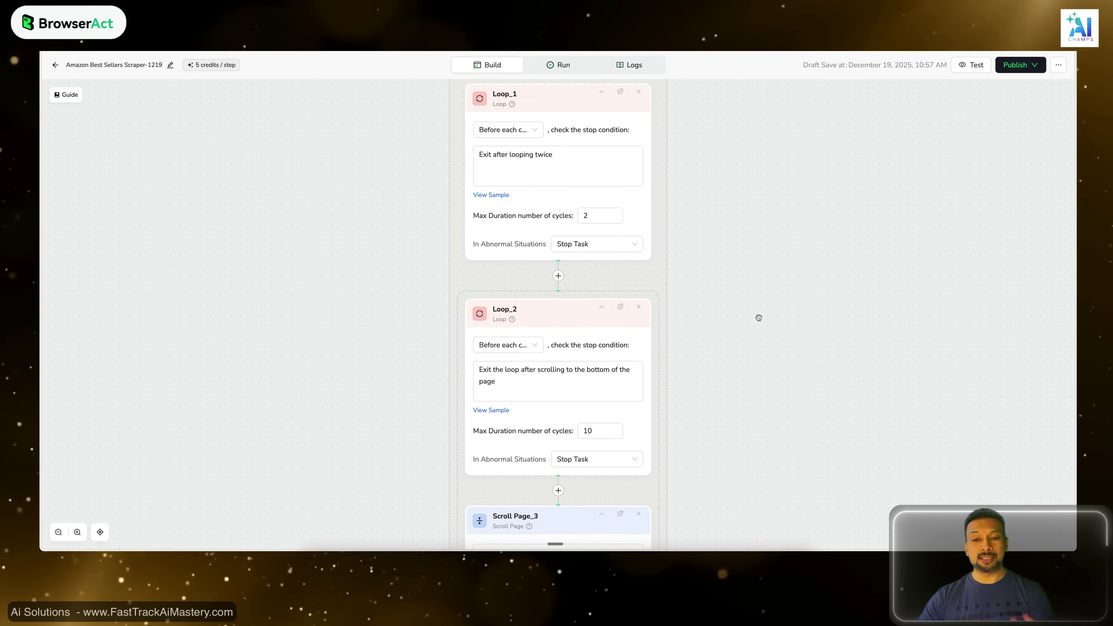
scroll(759, 318, up, 1)
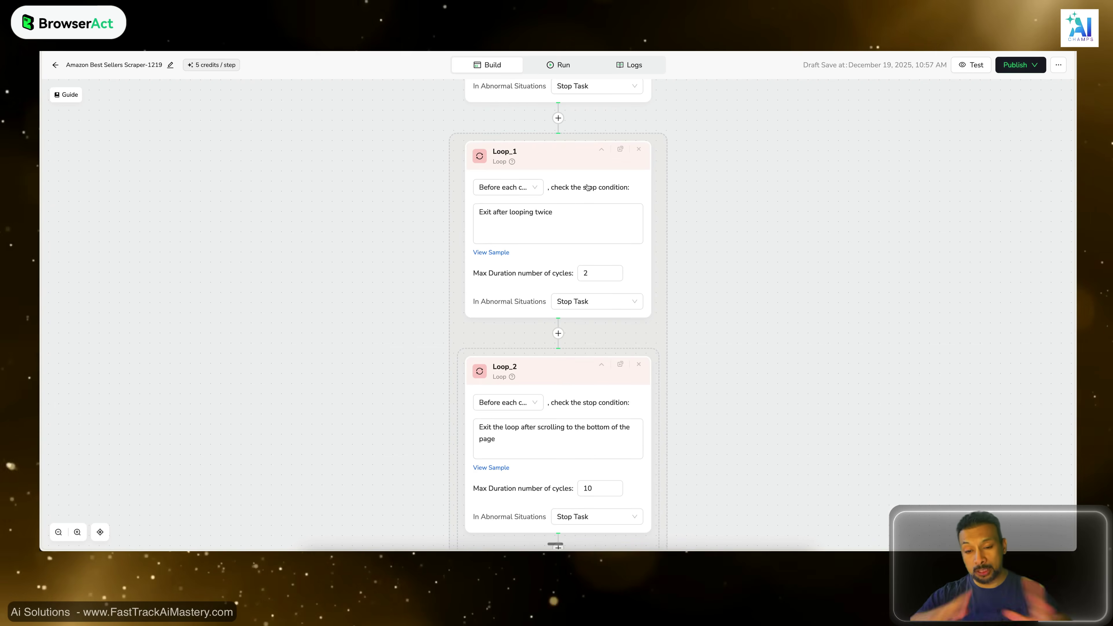
scroll(651, 204, down, 2)
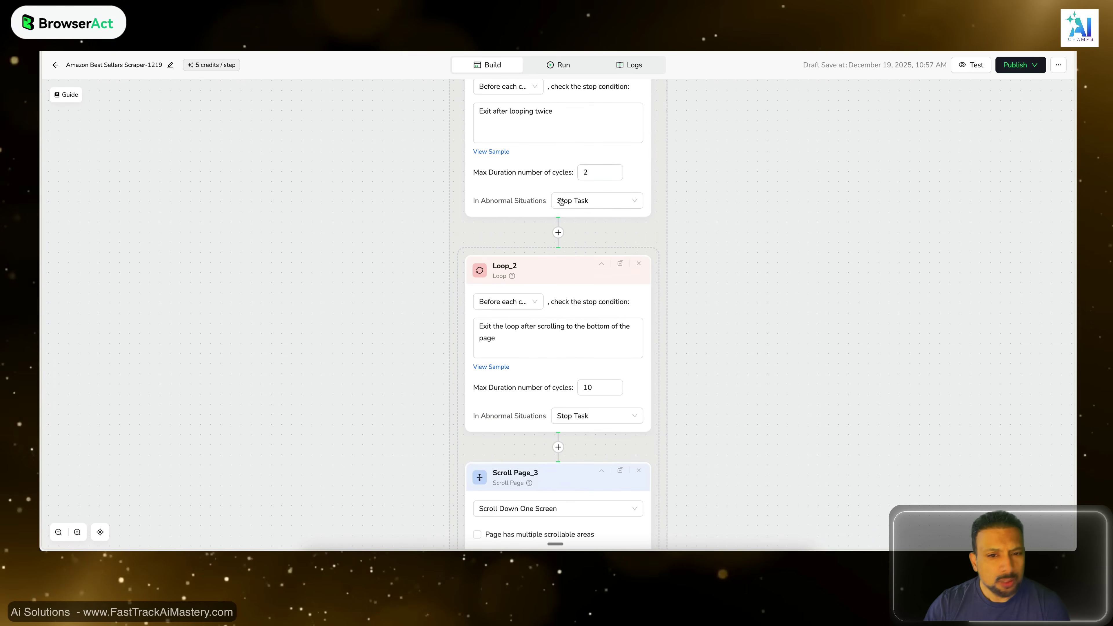
scroll(641, 281, down, 8)
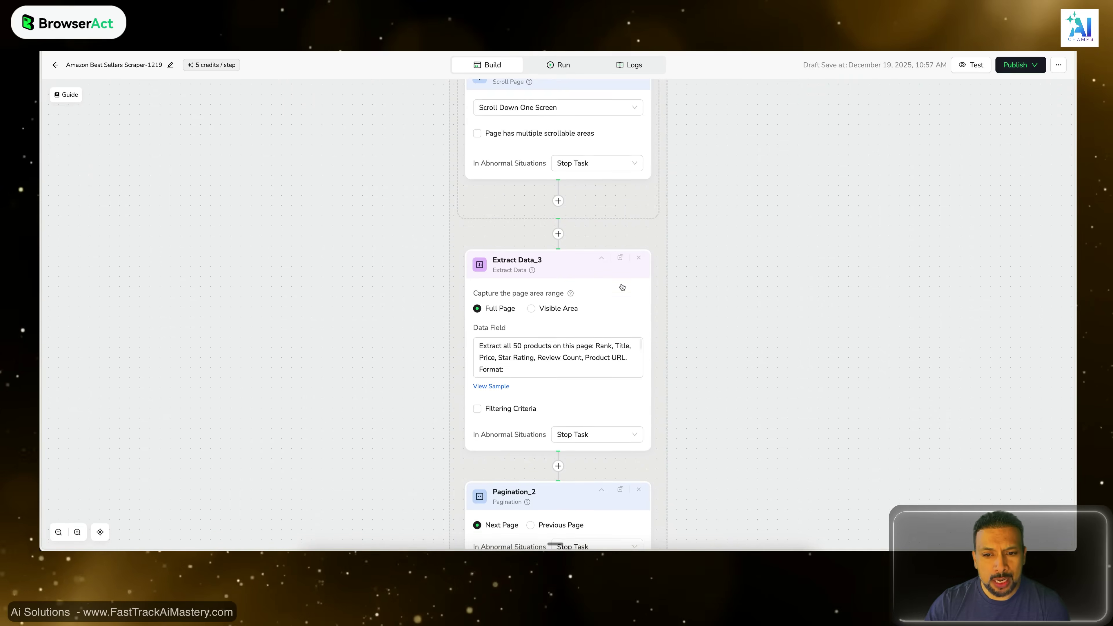
scroll(621, 287, down, 3)
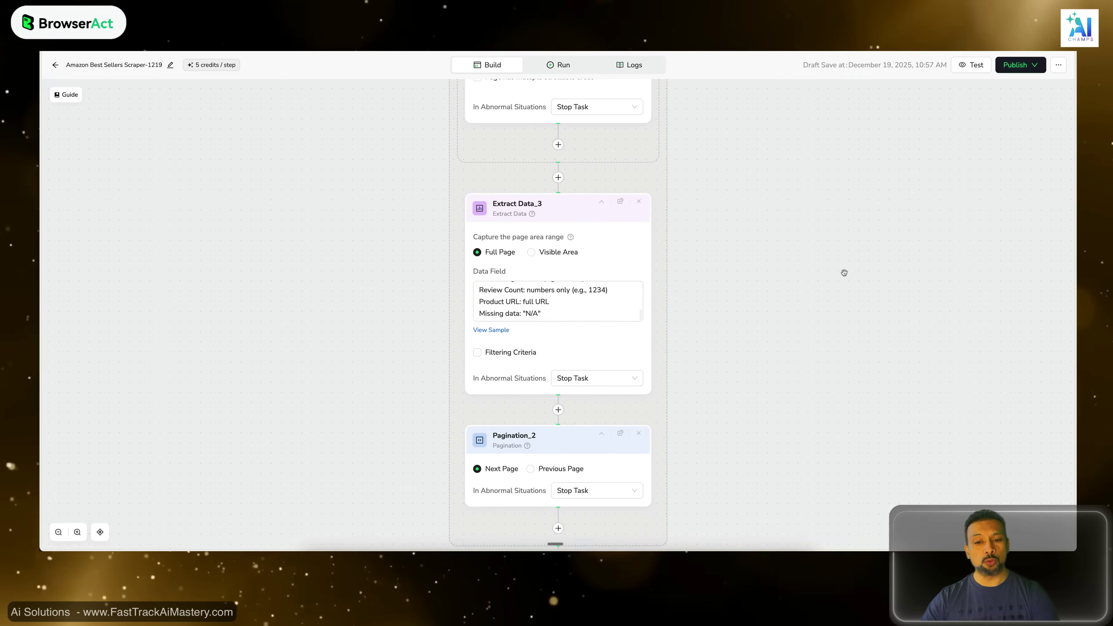
scroll(844, 273, down, 7)
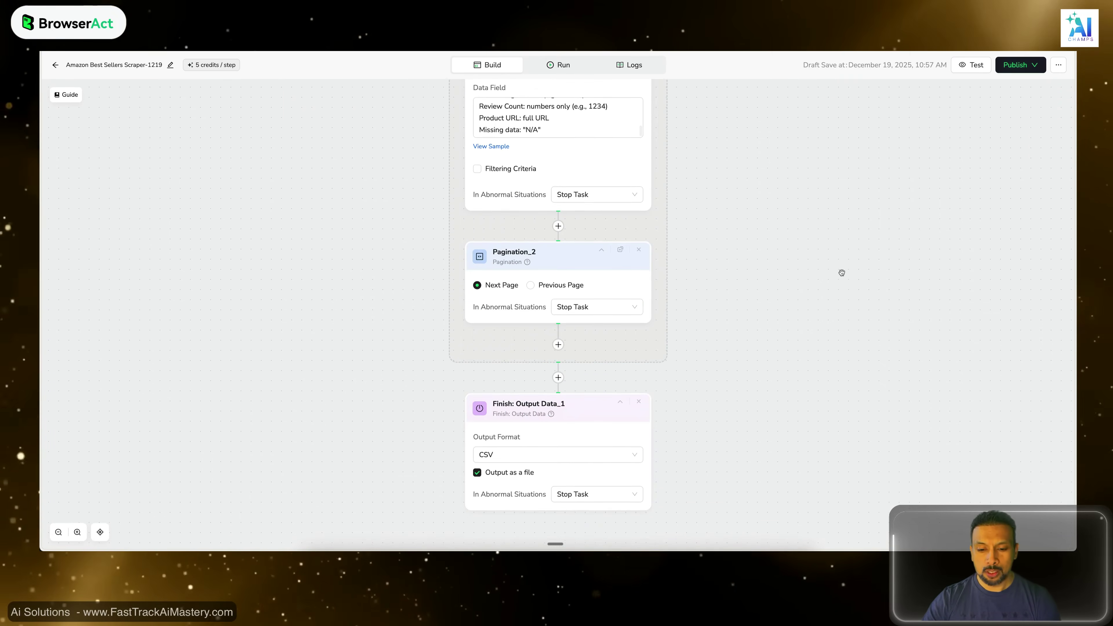
click(1025, 66)
click(823, 205)
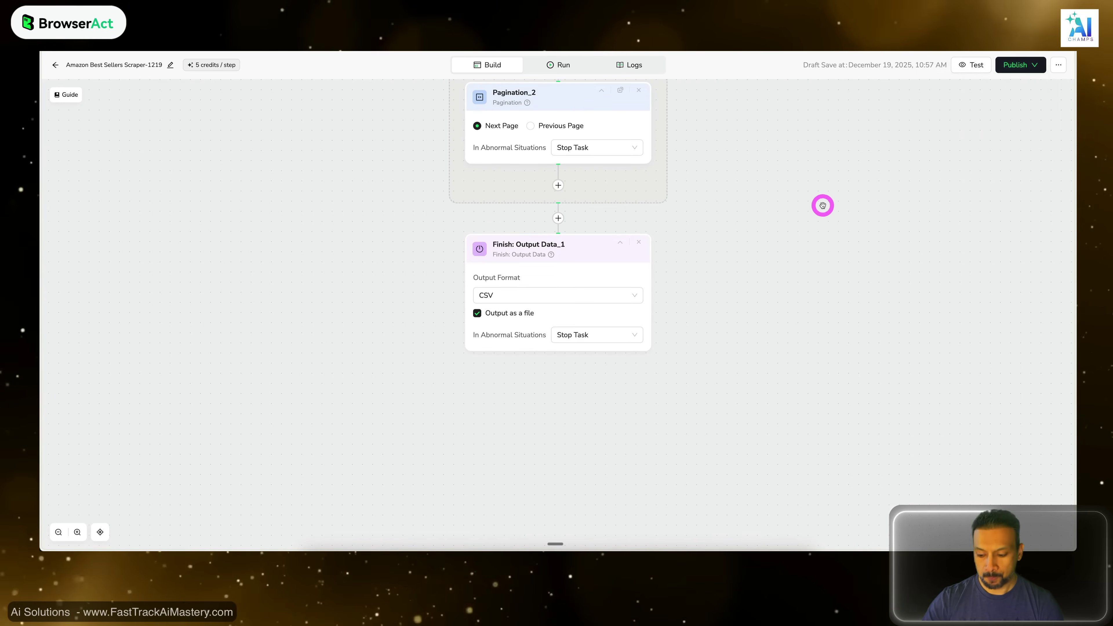
scroll(710, 311, up, 10)
Publish the scraper as a new version and run it with Department set to games.
click(1021, 64)
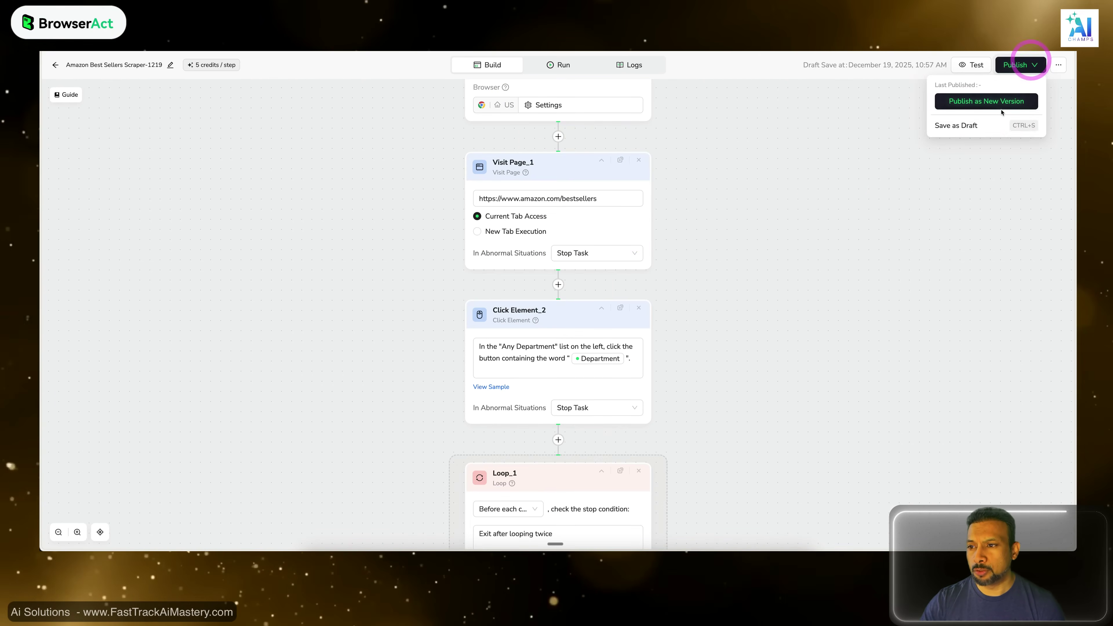
click(972, 103)
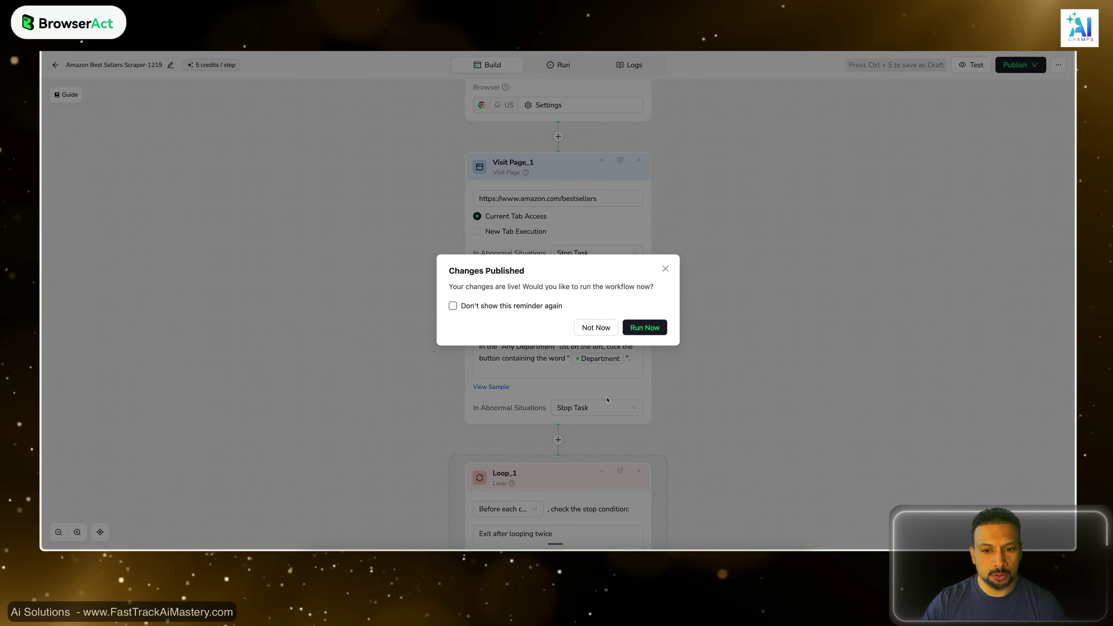
click(646, 328)
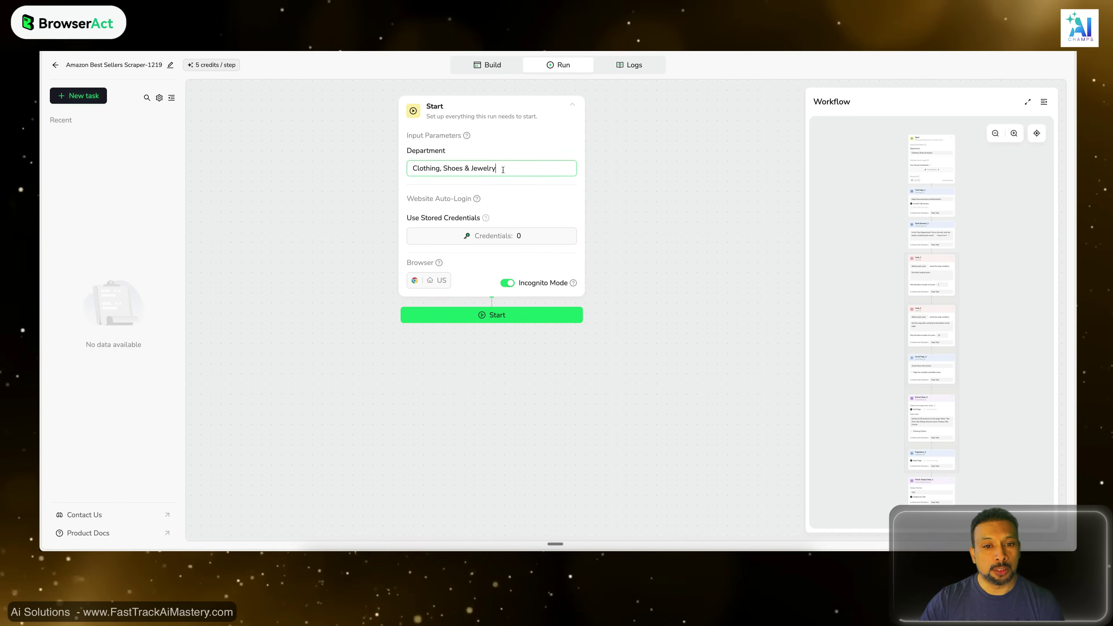
key(ctrl+a)
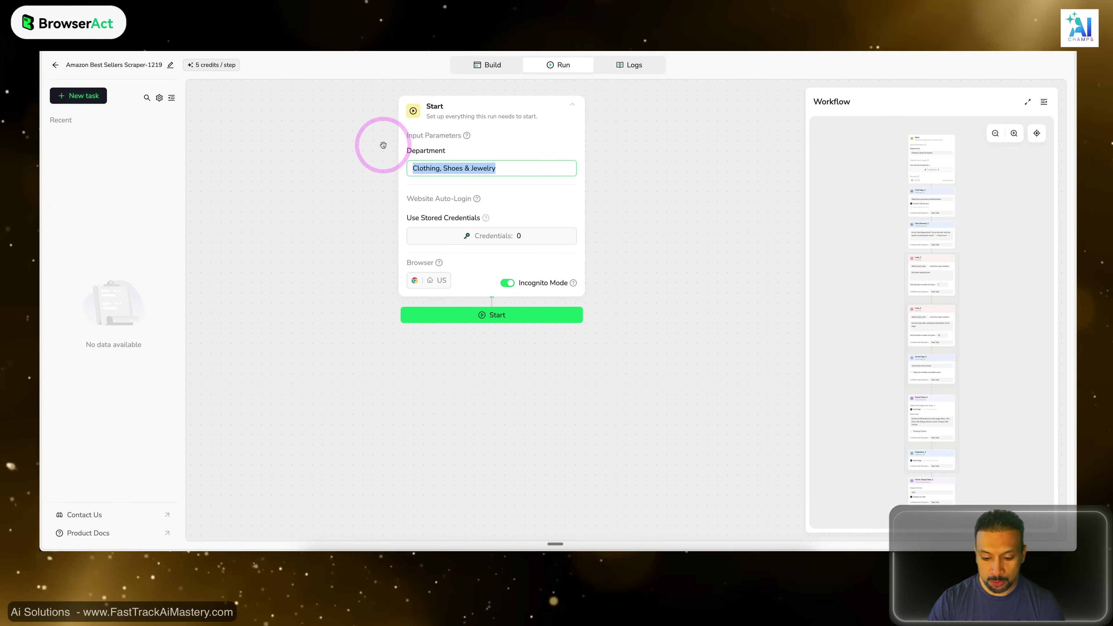
text(p)
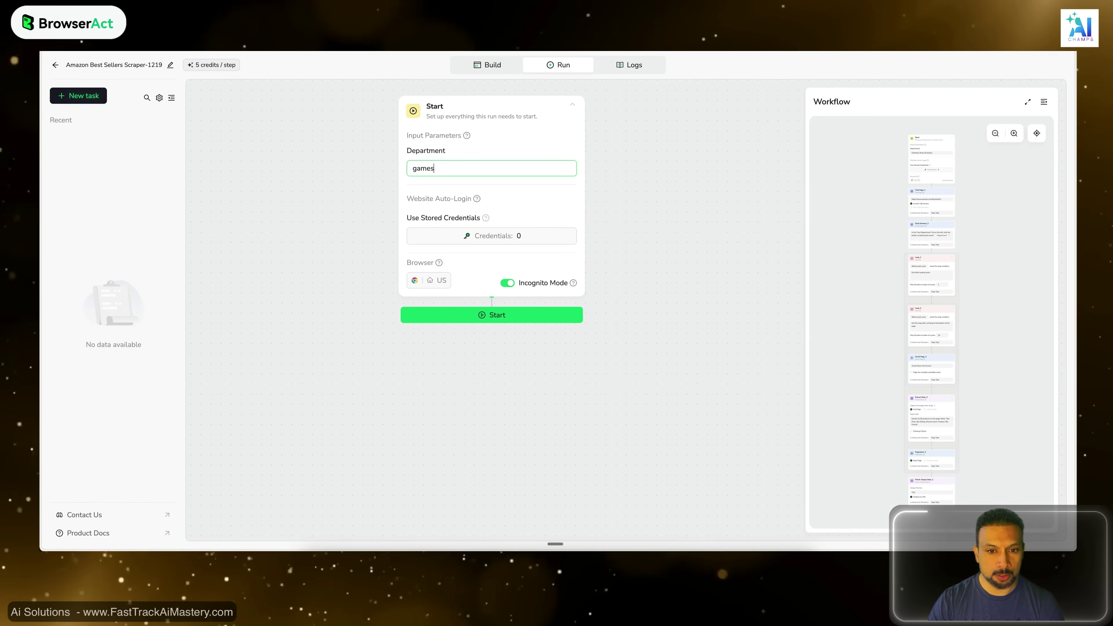
click(488, 315)
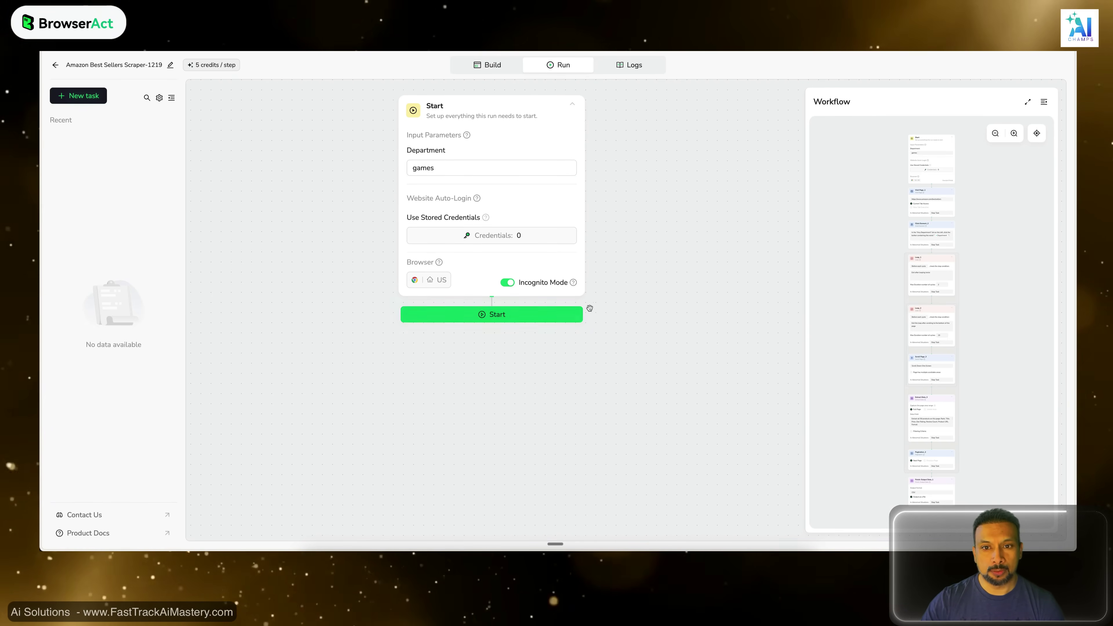
click(514, 320)
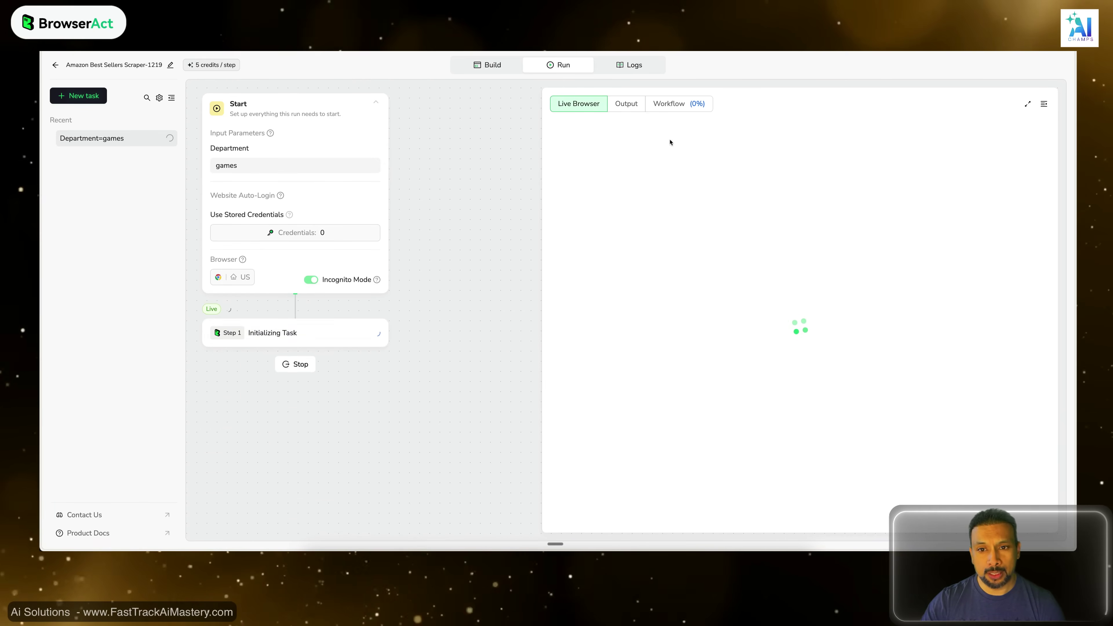
Check the running task's Output and Workflow tabs, then go to Integrations & API Keys.
click(632, 106)
click(687, 105)
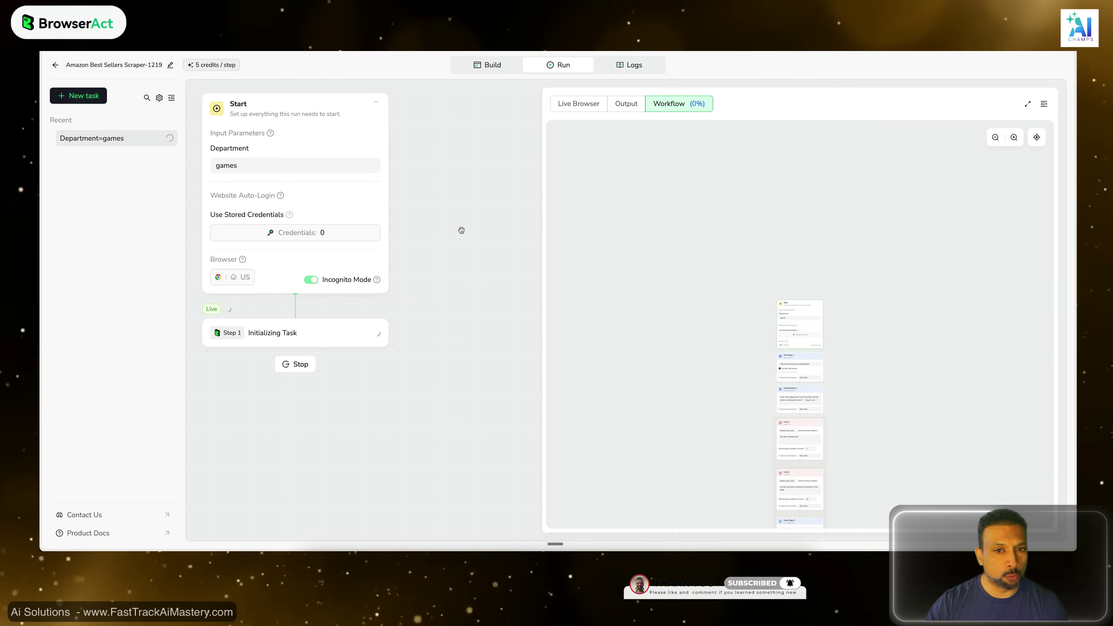
click(55, 65)
click(84, 233)
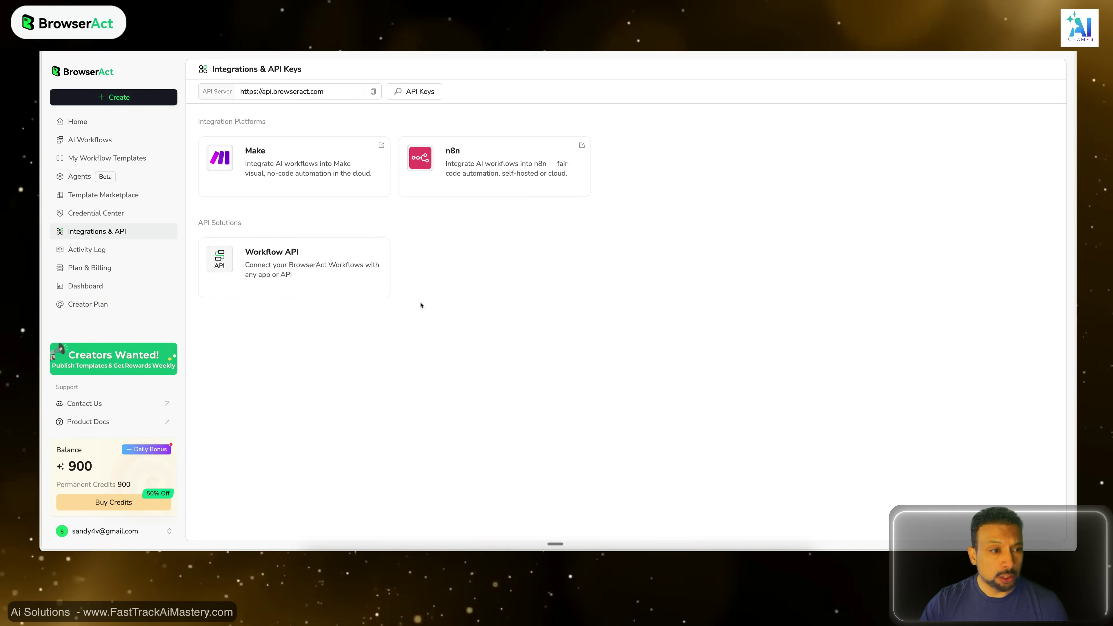
Look at the Make integration page, then go back to BrowserAct's integrations page.
click(485, 335)
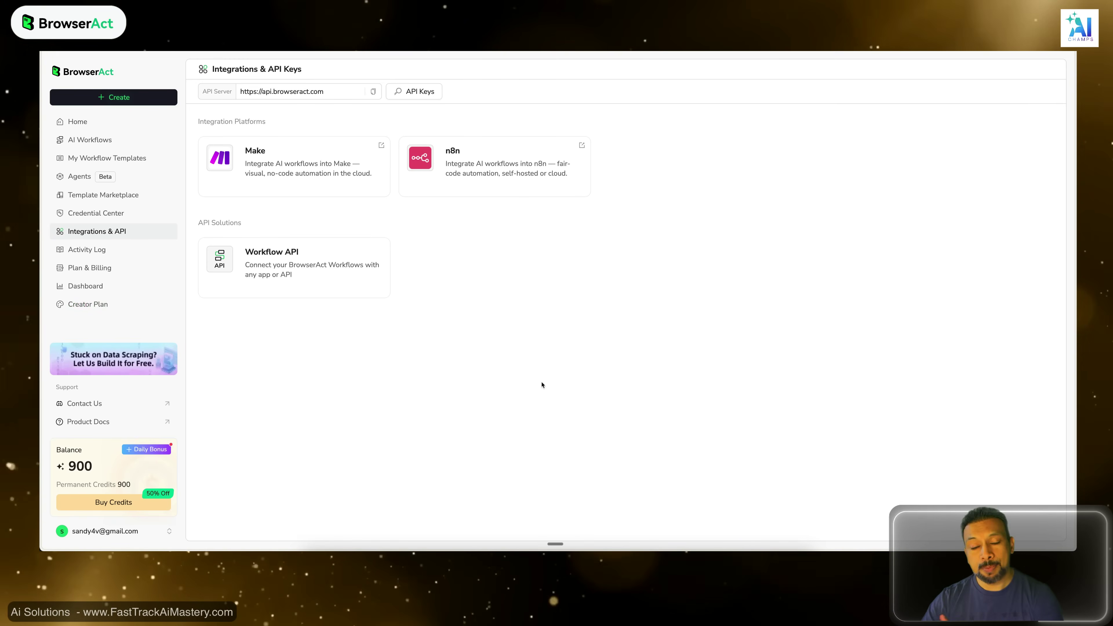
click(256, 168)
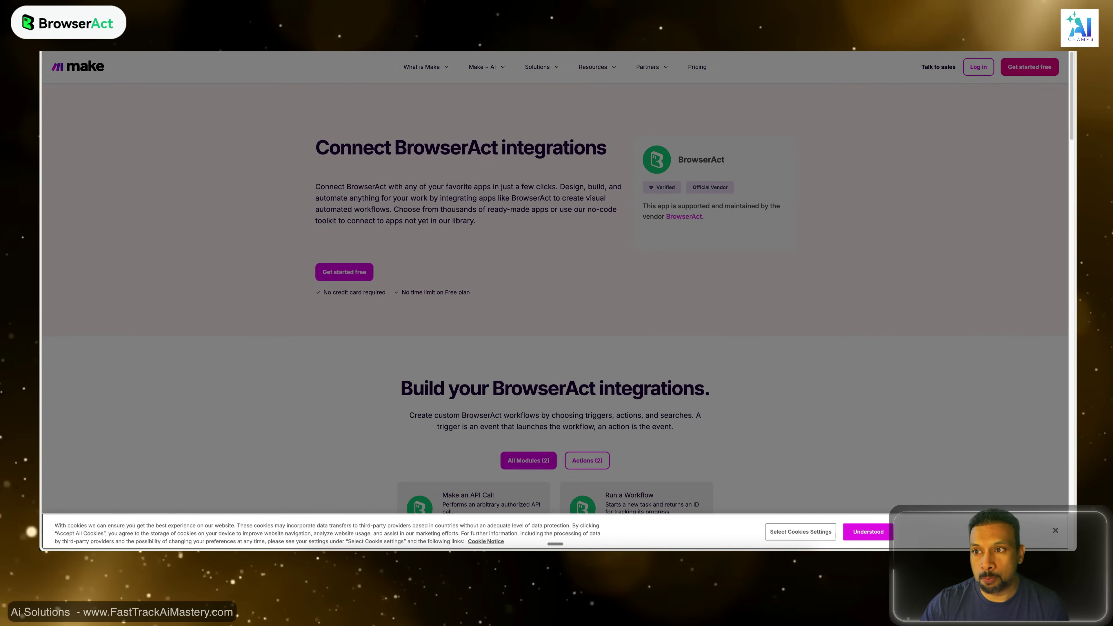
click(862, 8)
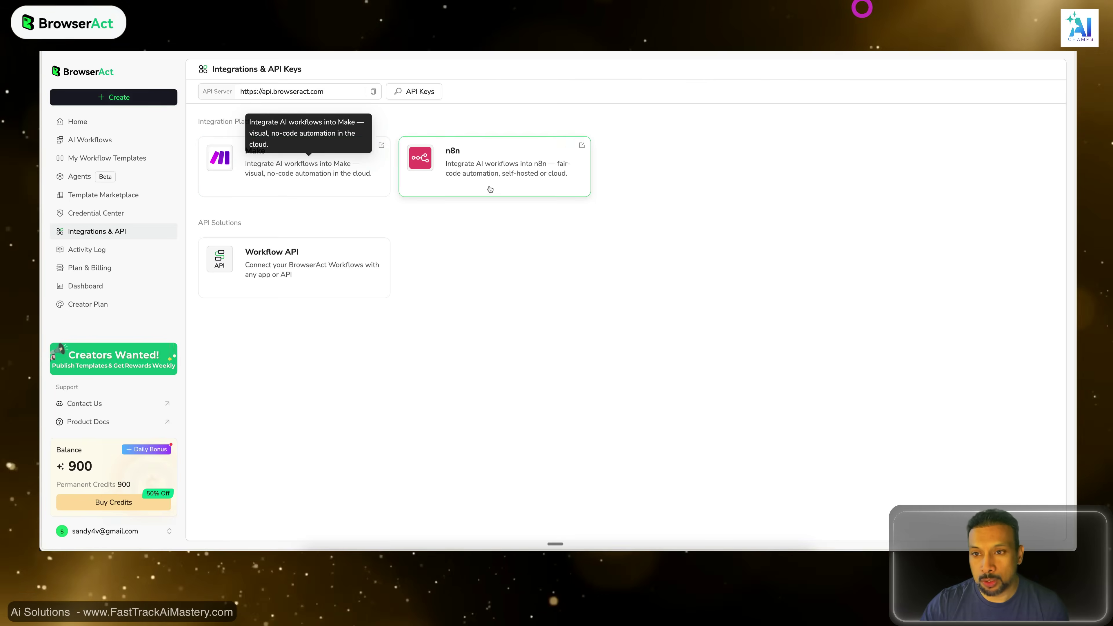
Skim the n8n integration guide, then return to Integrations & API.
click(482, 164)
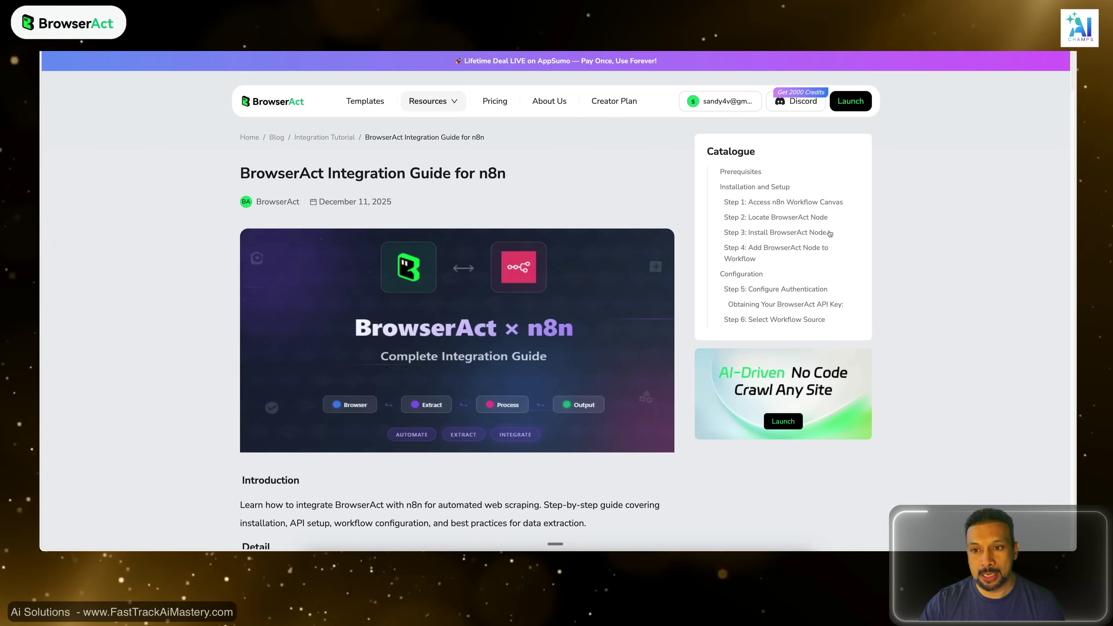
scroll(530, 250, down, 20)
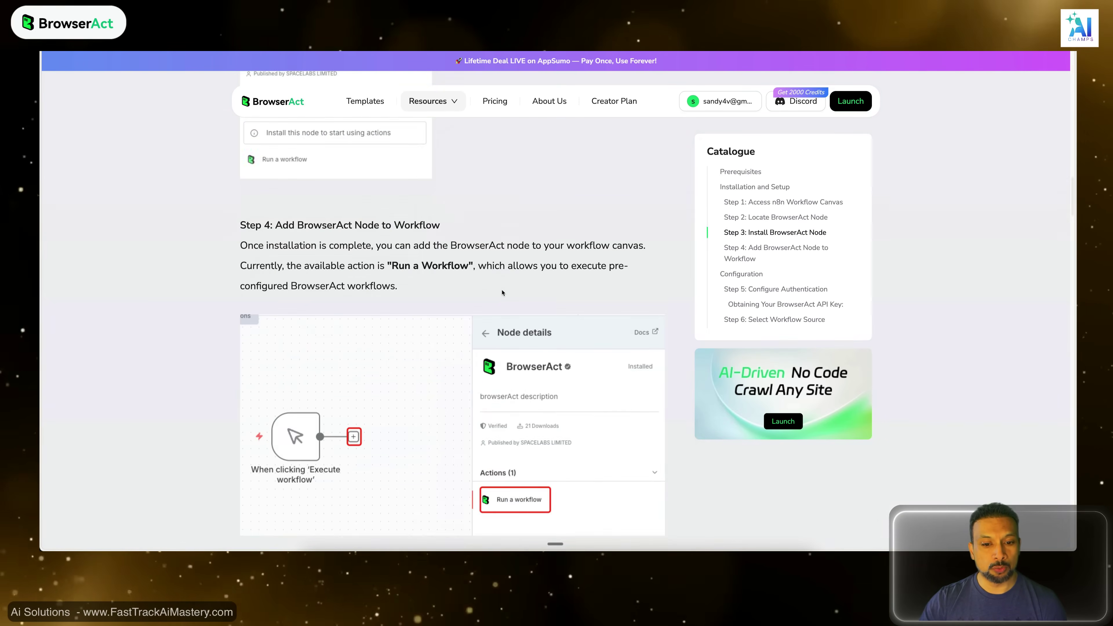
scroll(529, 250, up, 15)
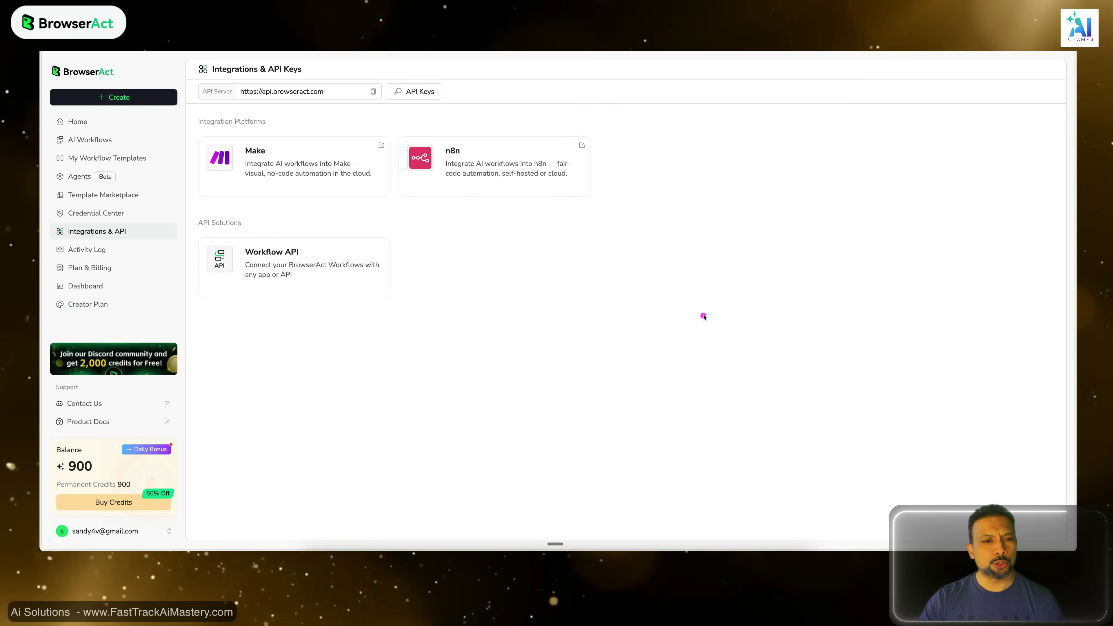
click(703, 316)
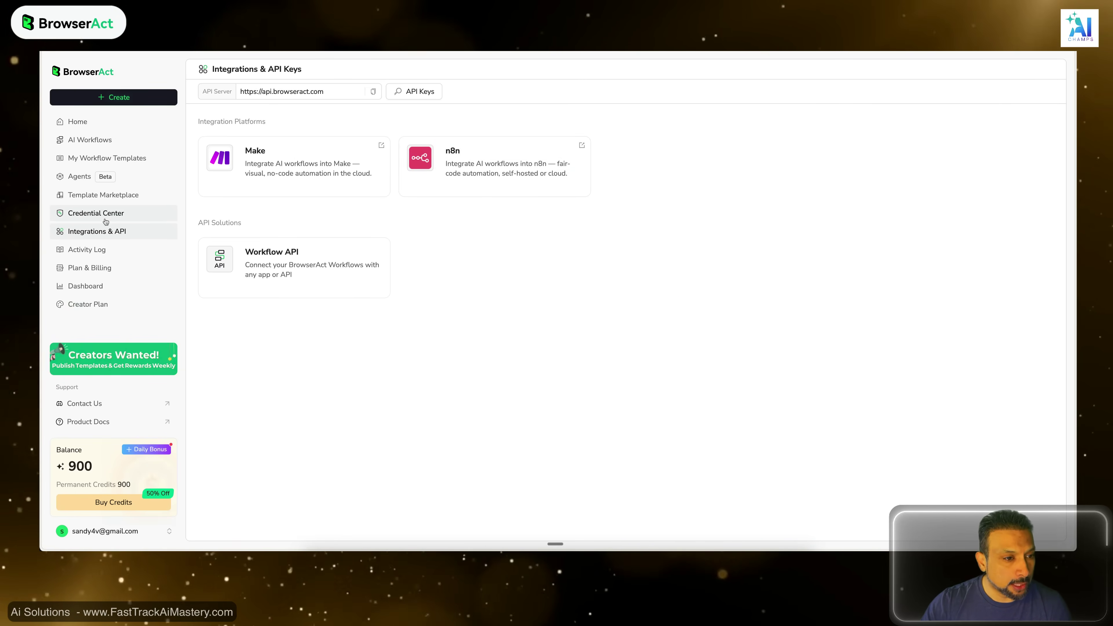
Show only n8n templates in the Template Marketplace.
click(102, 159)
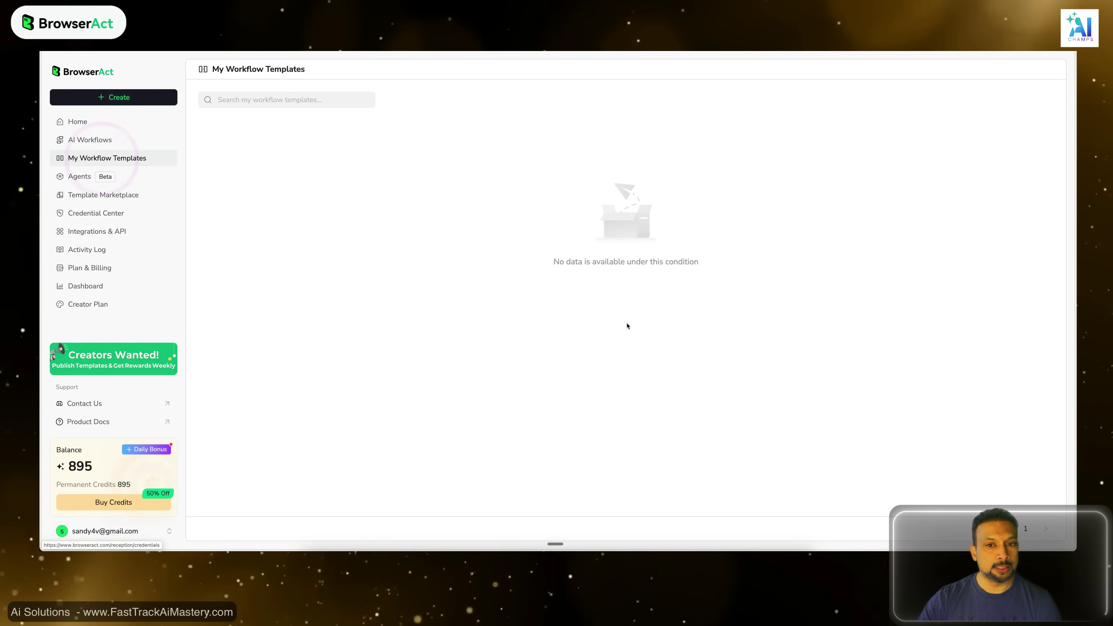
click(103, 195)
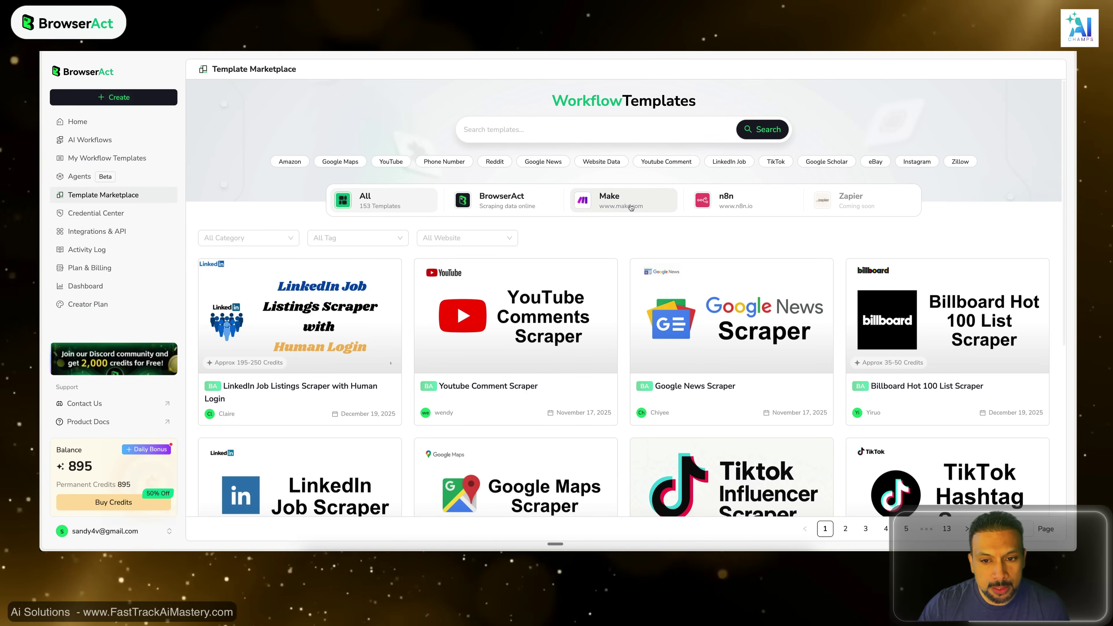
click(740, 207)
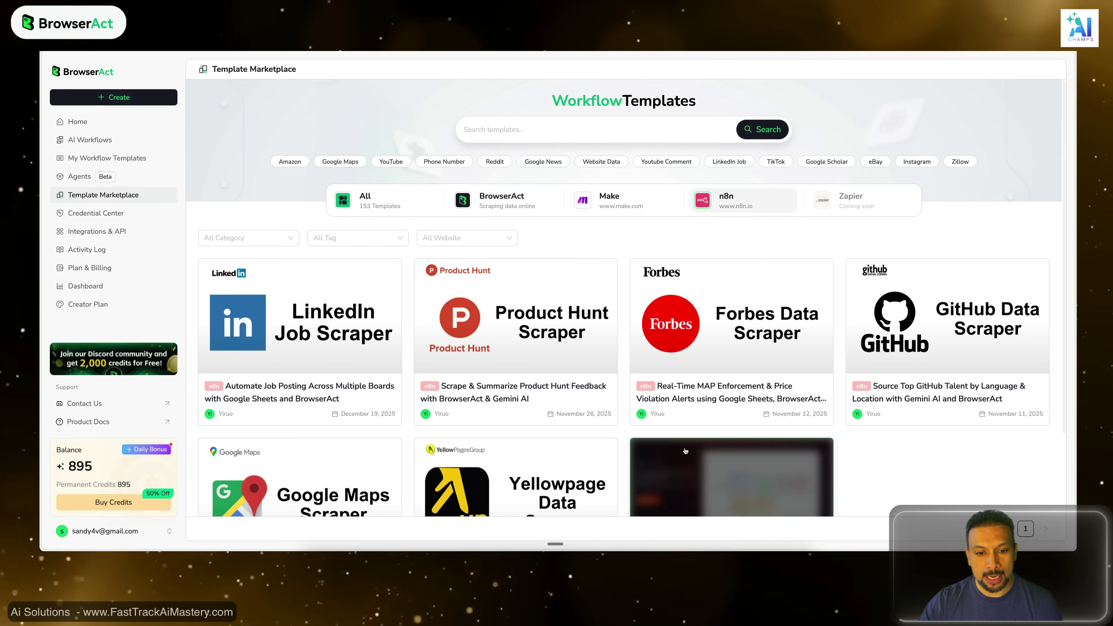
scroll(989, 380, down, 3)
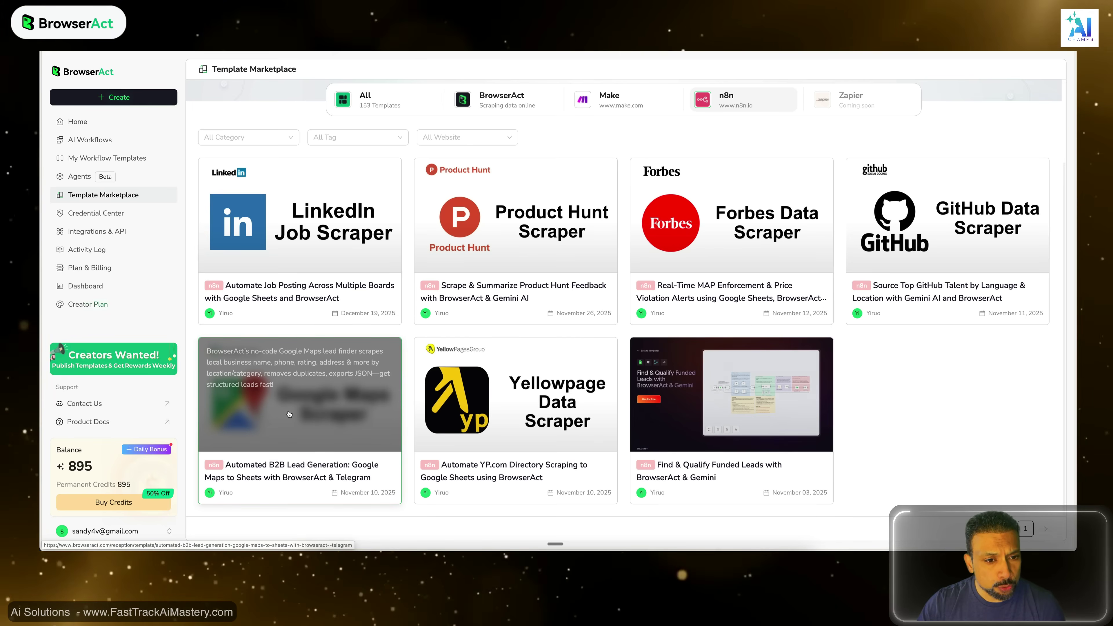
Download the Automate Job Posting template's workflow JSON, then start a new browser tab.
click(306, 236)
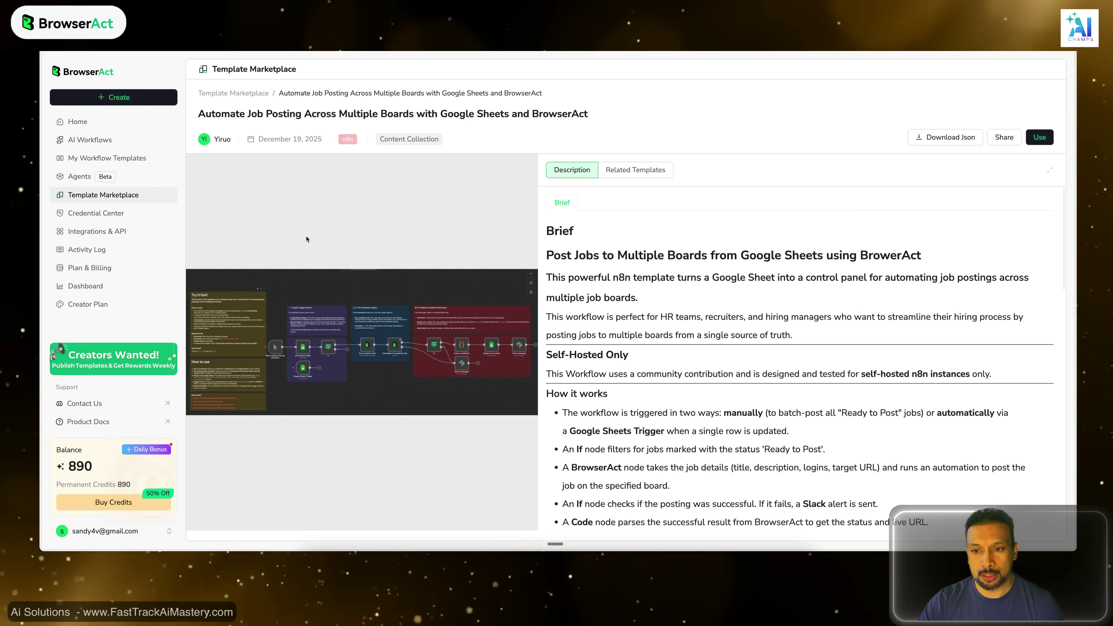
click(968, 140)
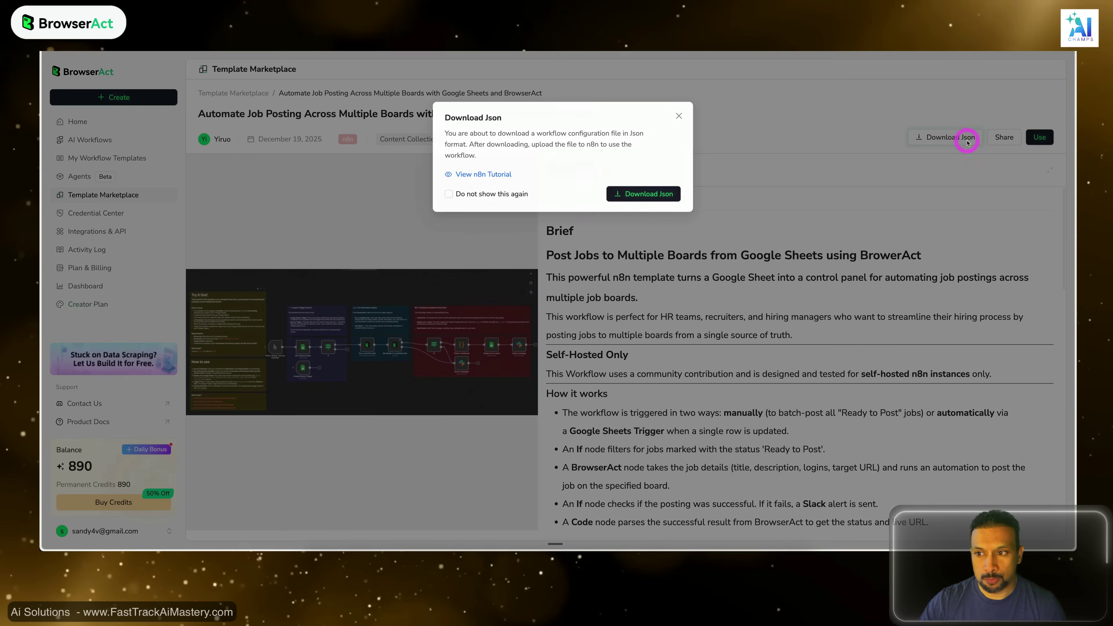
click(639, 194)
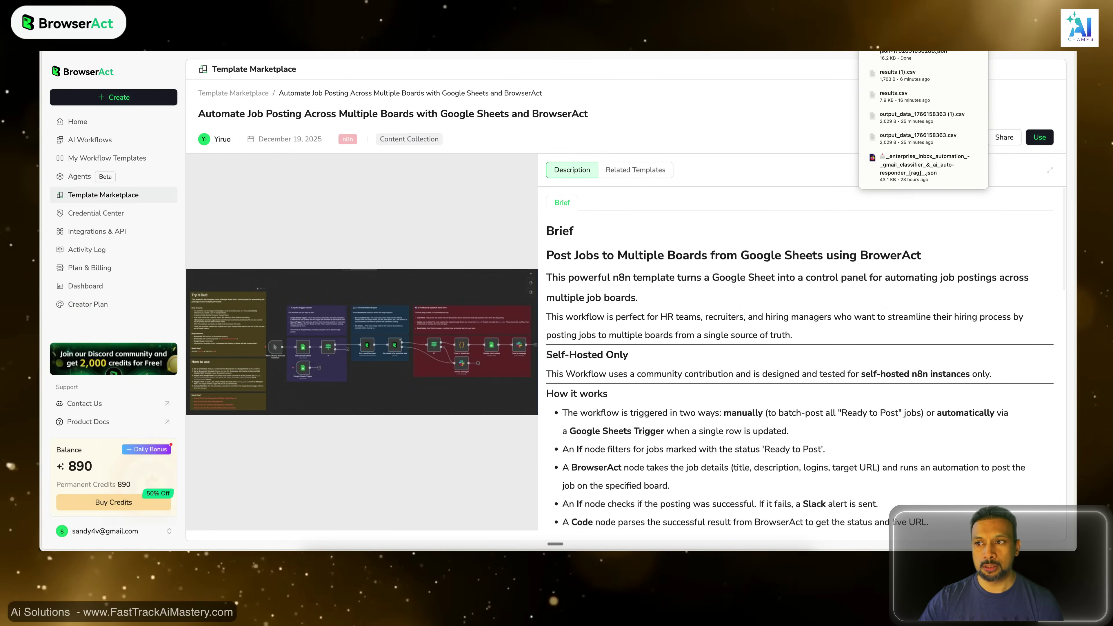
click(1015, 10)
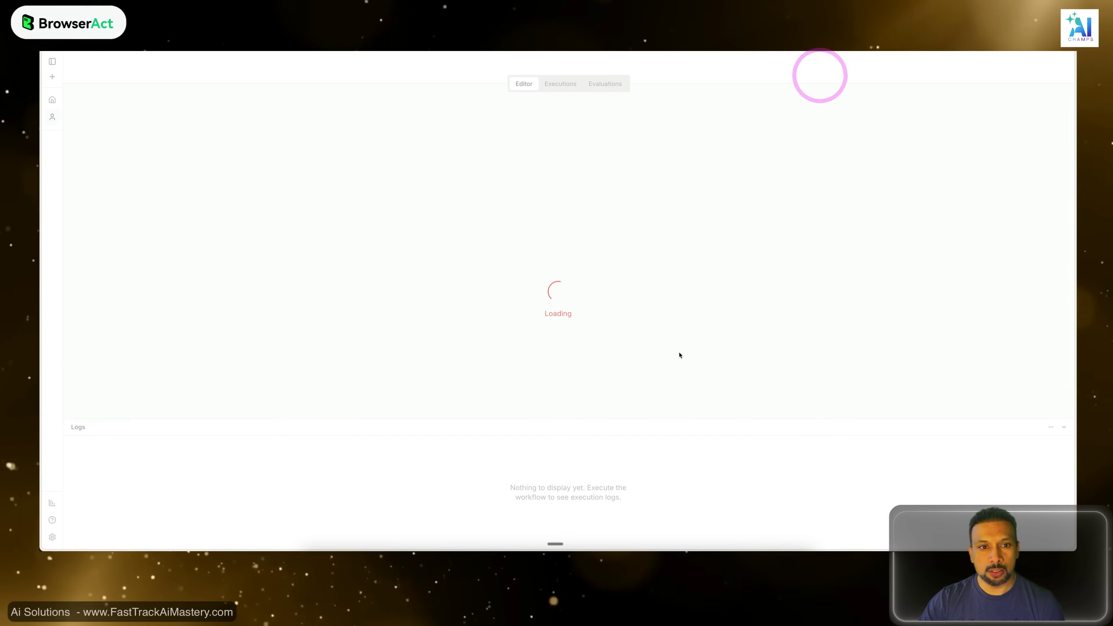
Import the downloaded job-posting template JSON from Downloads into the n8n workflow.
click(450, 247)
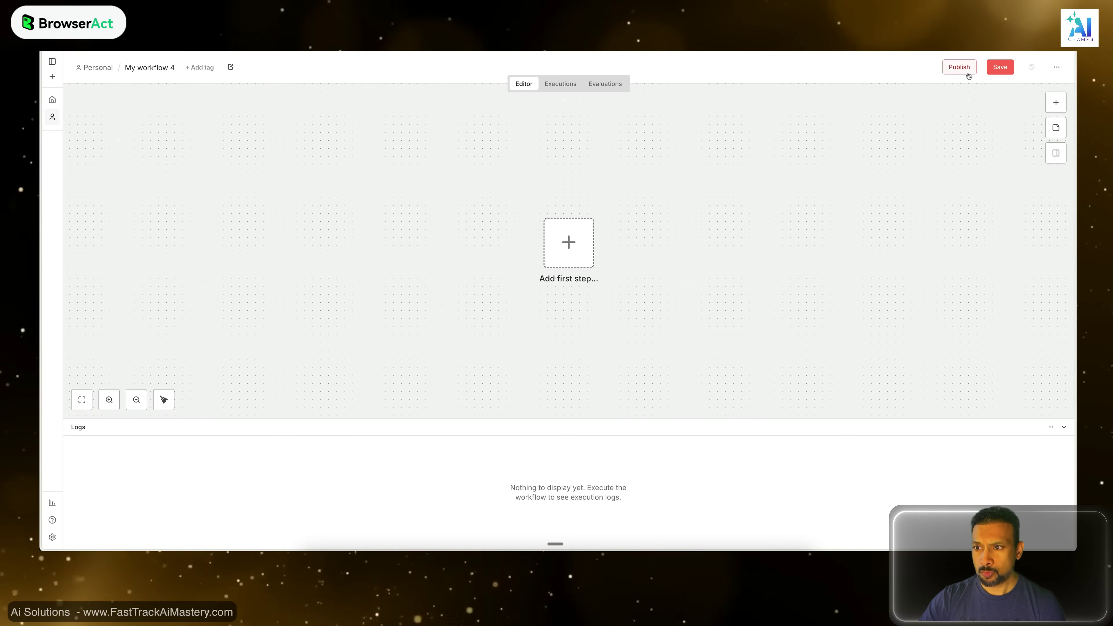
click(694, 257)
click(1056, 67)
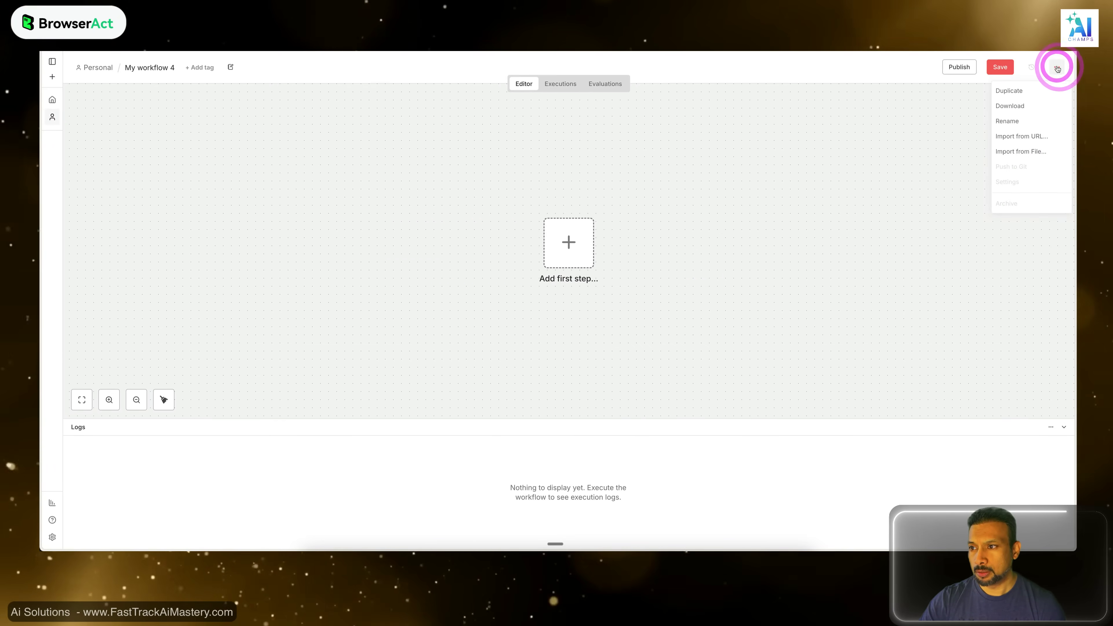
click(1012, 151)
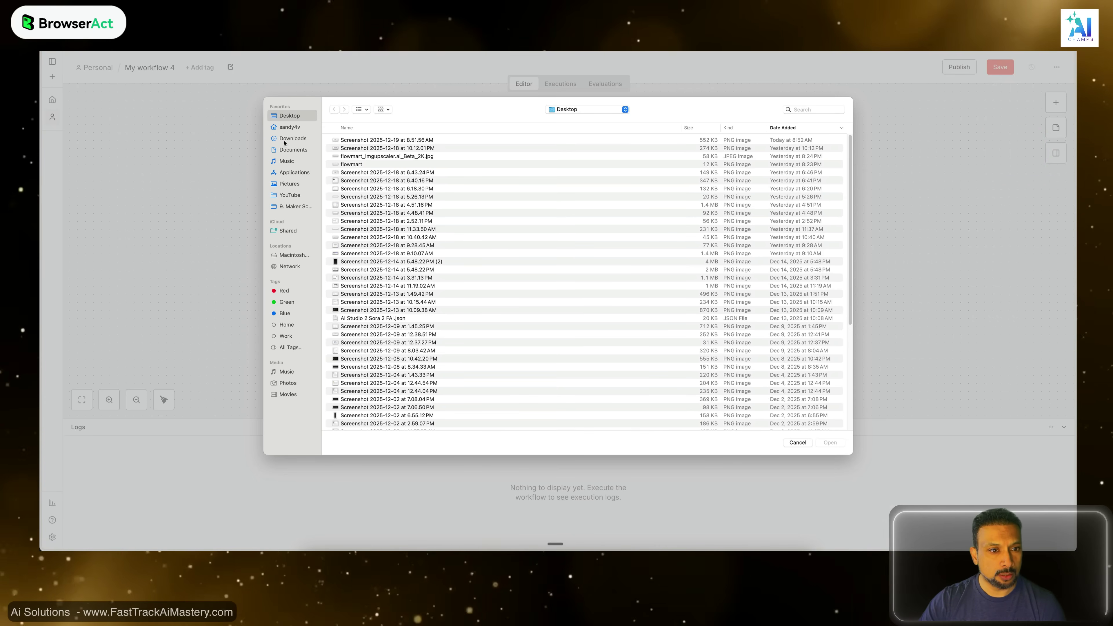
click(284, 139)
double_click(377, 143)
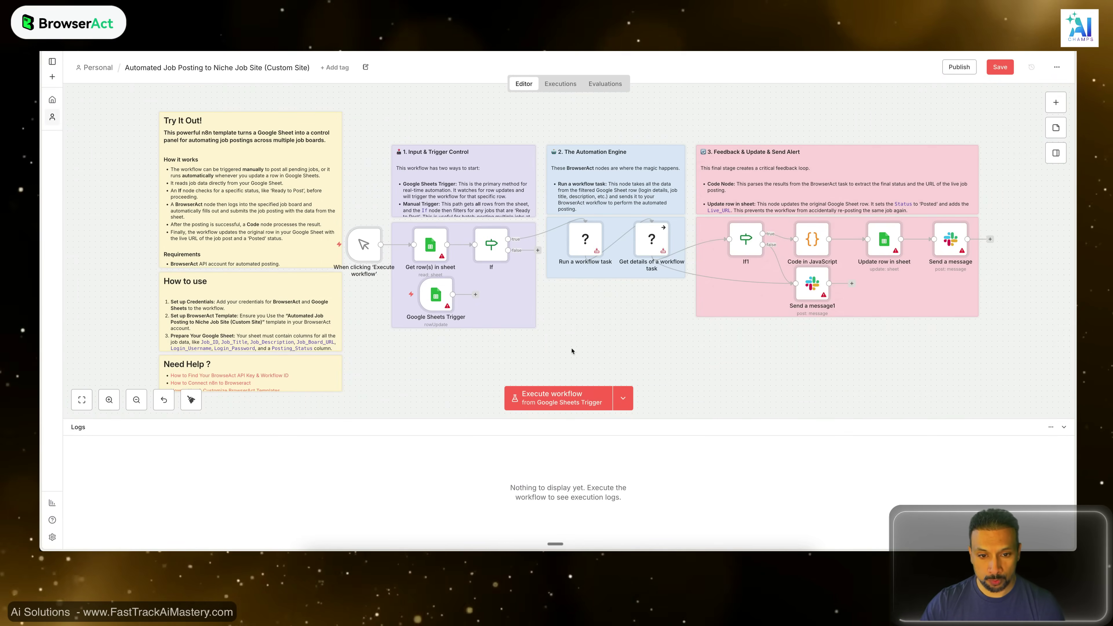
Check the Google Sheets nodes' credentials and open the unrecognised Run a workflow task node.
double_click(430, 245)
click(523, 131)
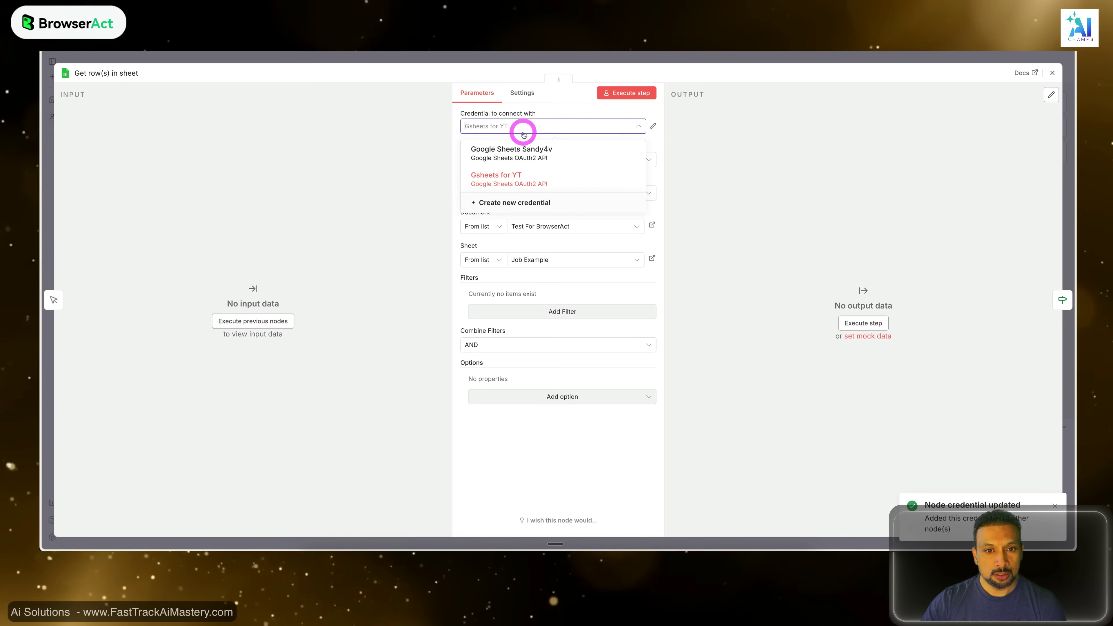
click(549, 55)
double_click(441, 292)
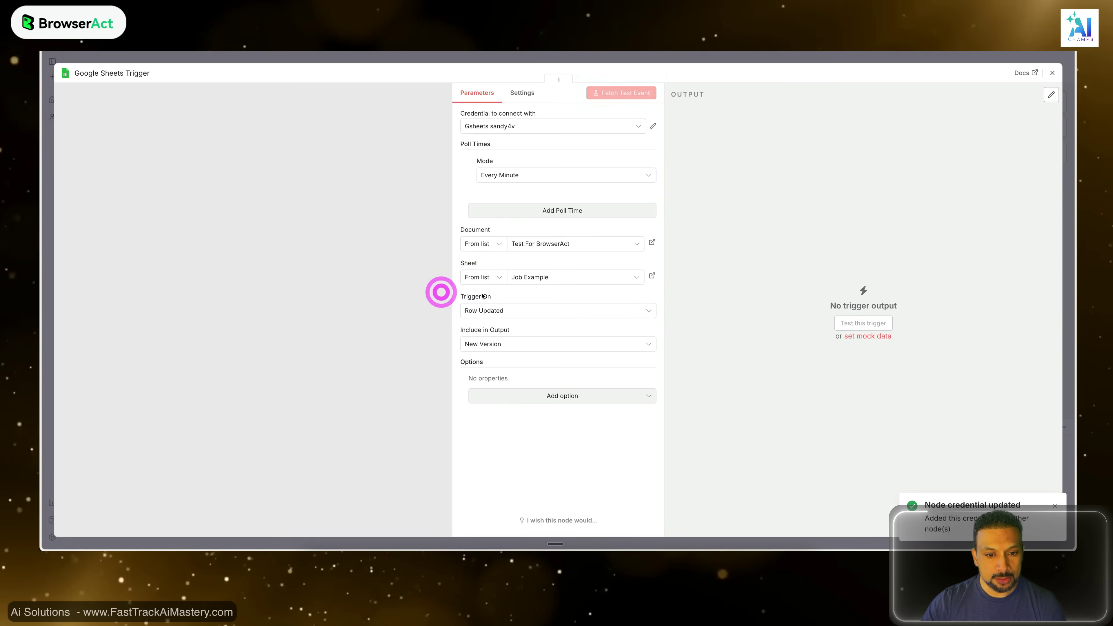
click(548, 52)
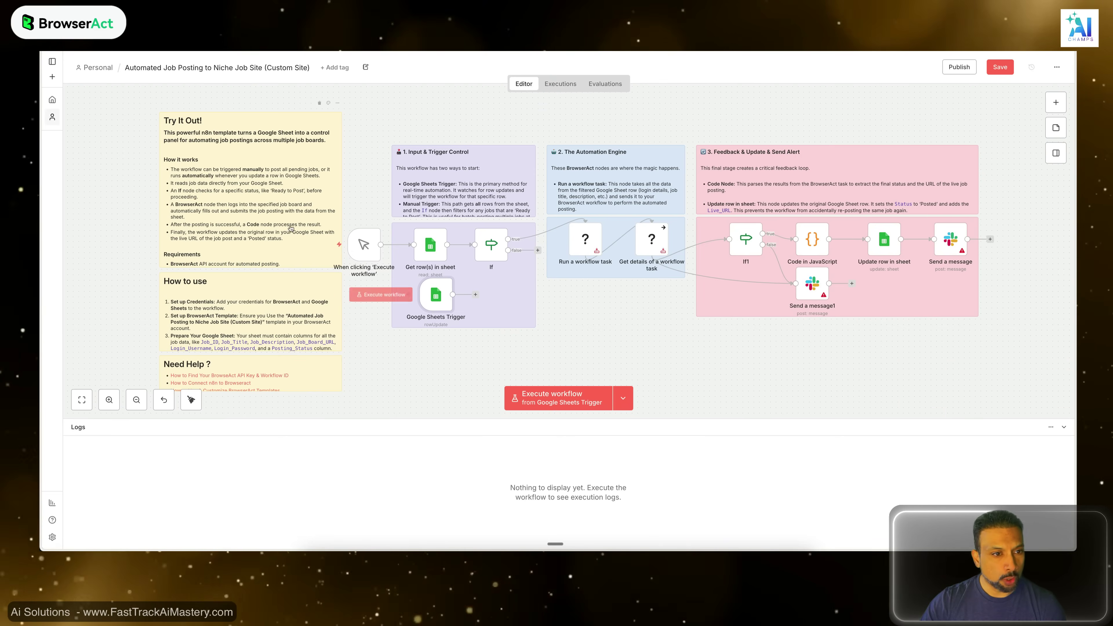
click(587, 250)
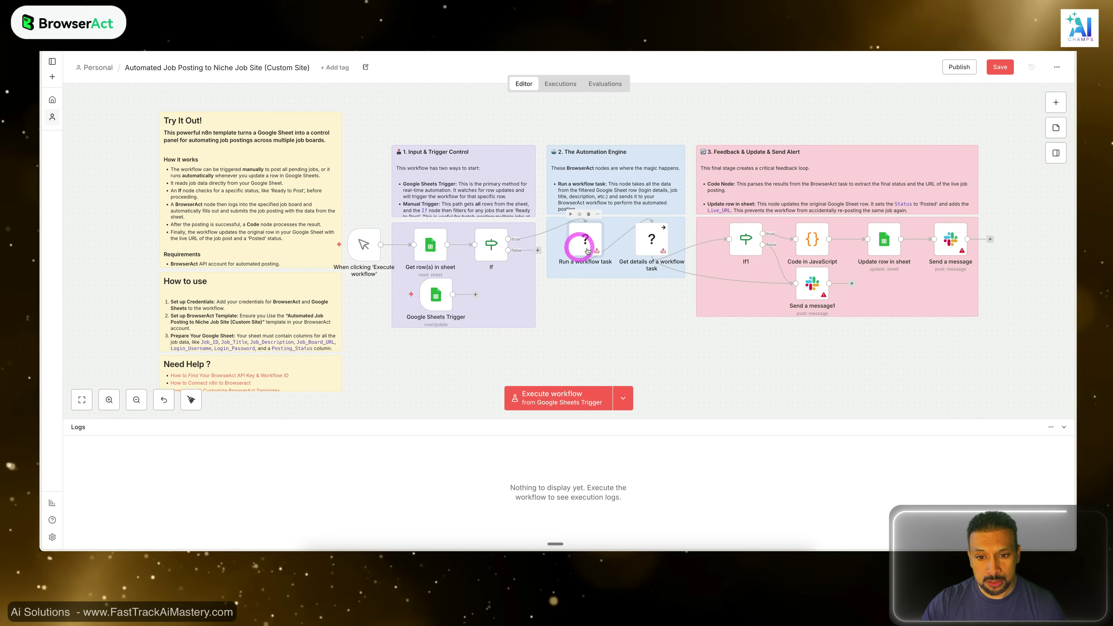
click(587, 250)
Accept the unverified-code risk and install the n8n-nodes-browseract-workflows community node.
click(539, 293)
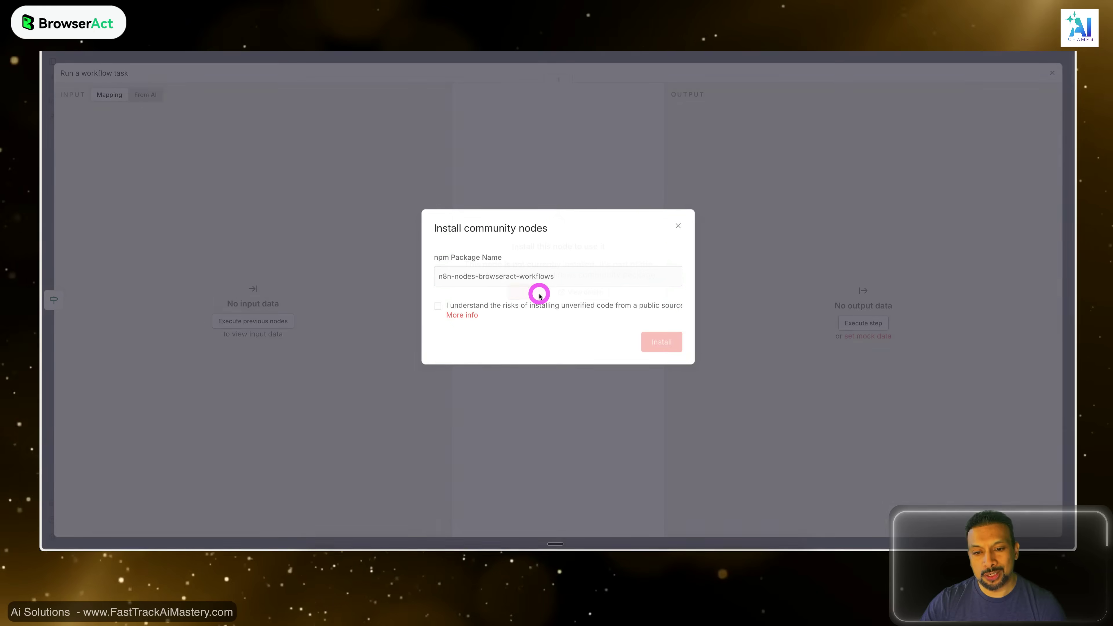
click(438, 307)
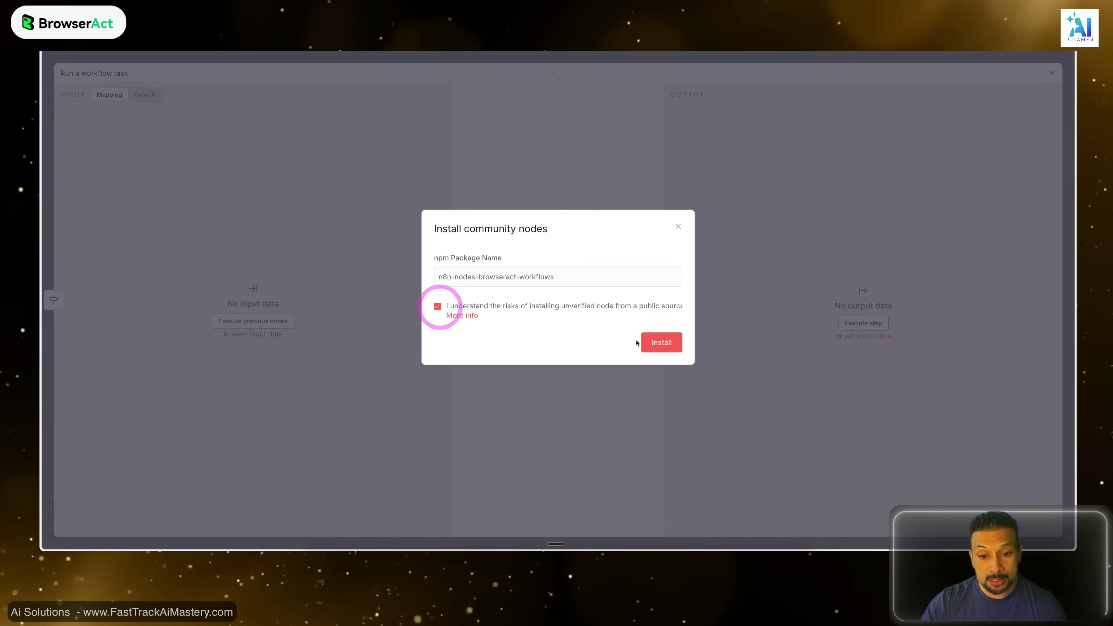
click(653, 341)
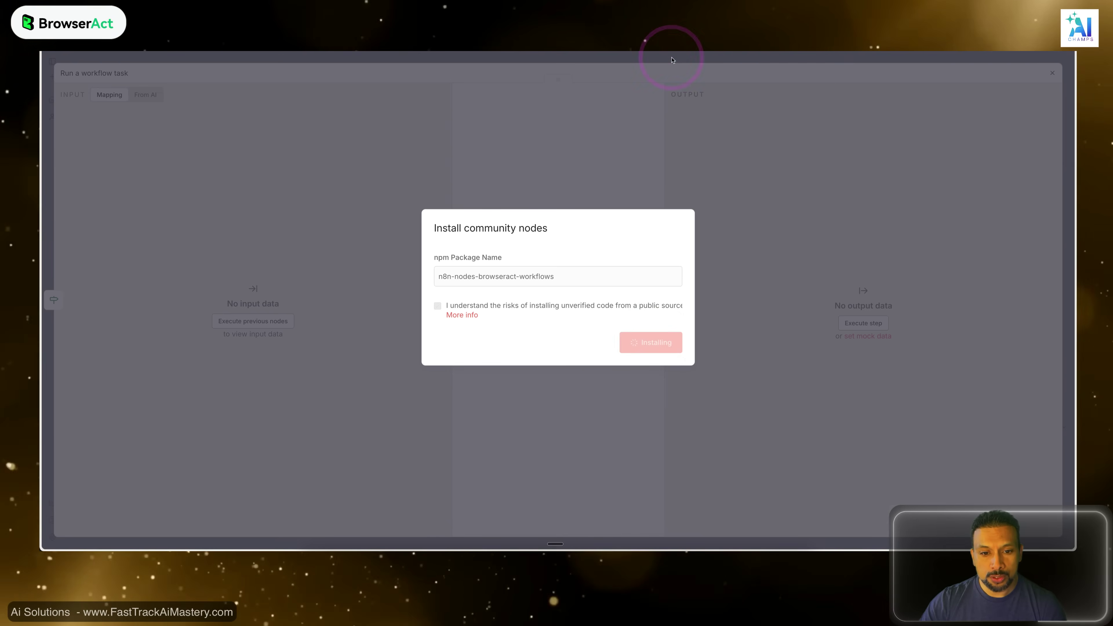
click(729, 59)
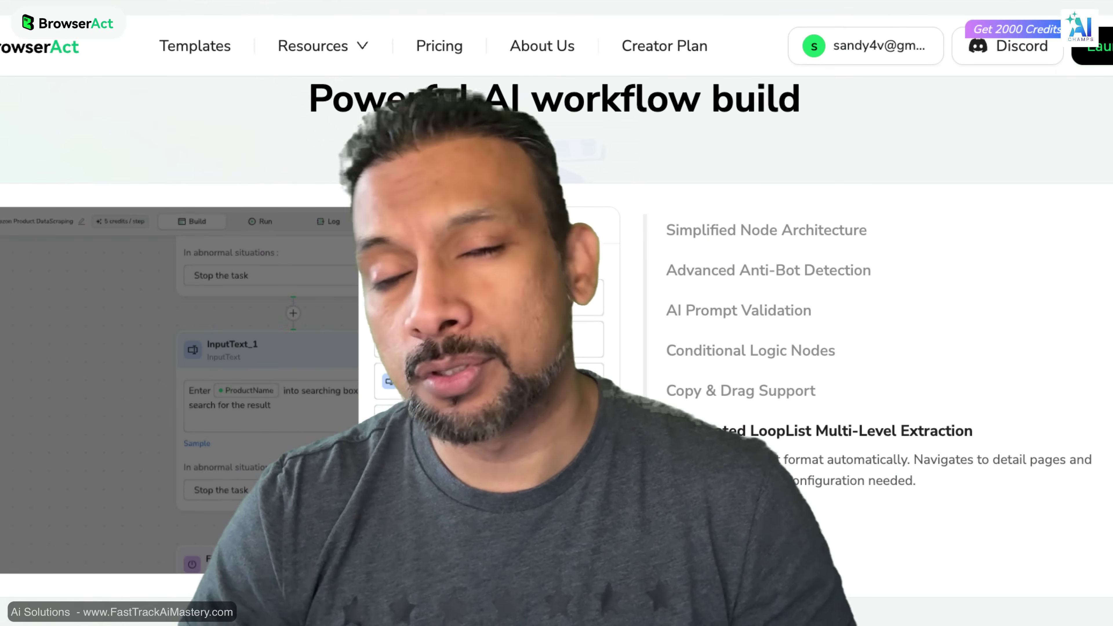
Scroll down the BrowserAct homepage through its AI scraping and integration feature sections.
scroll(557, 307, down, 10)
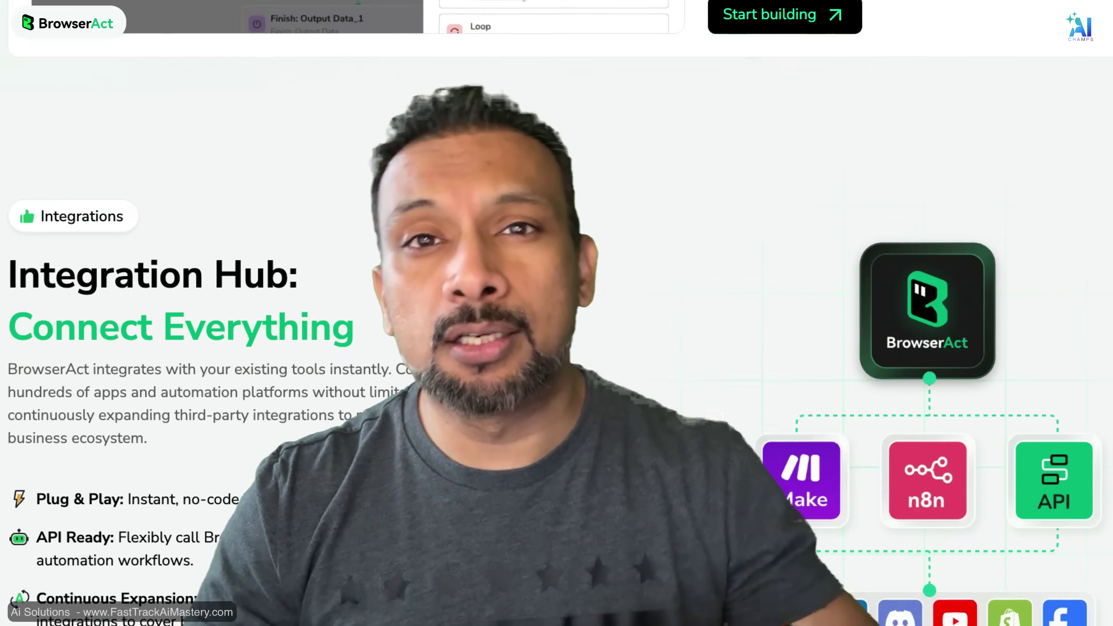